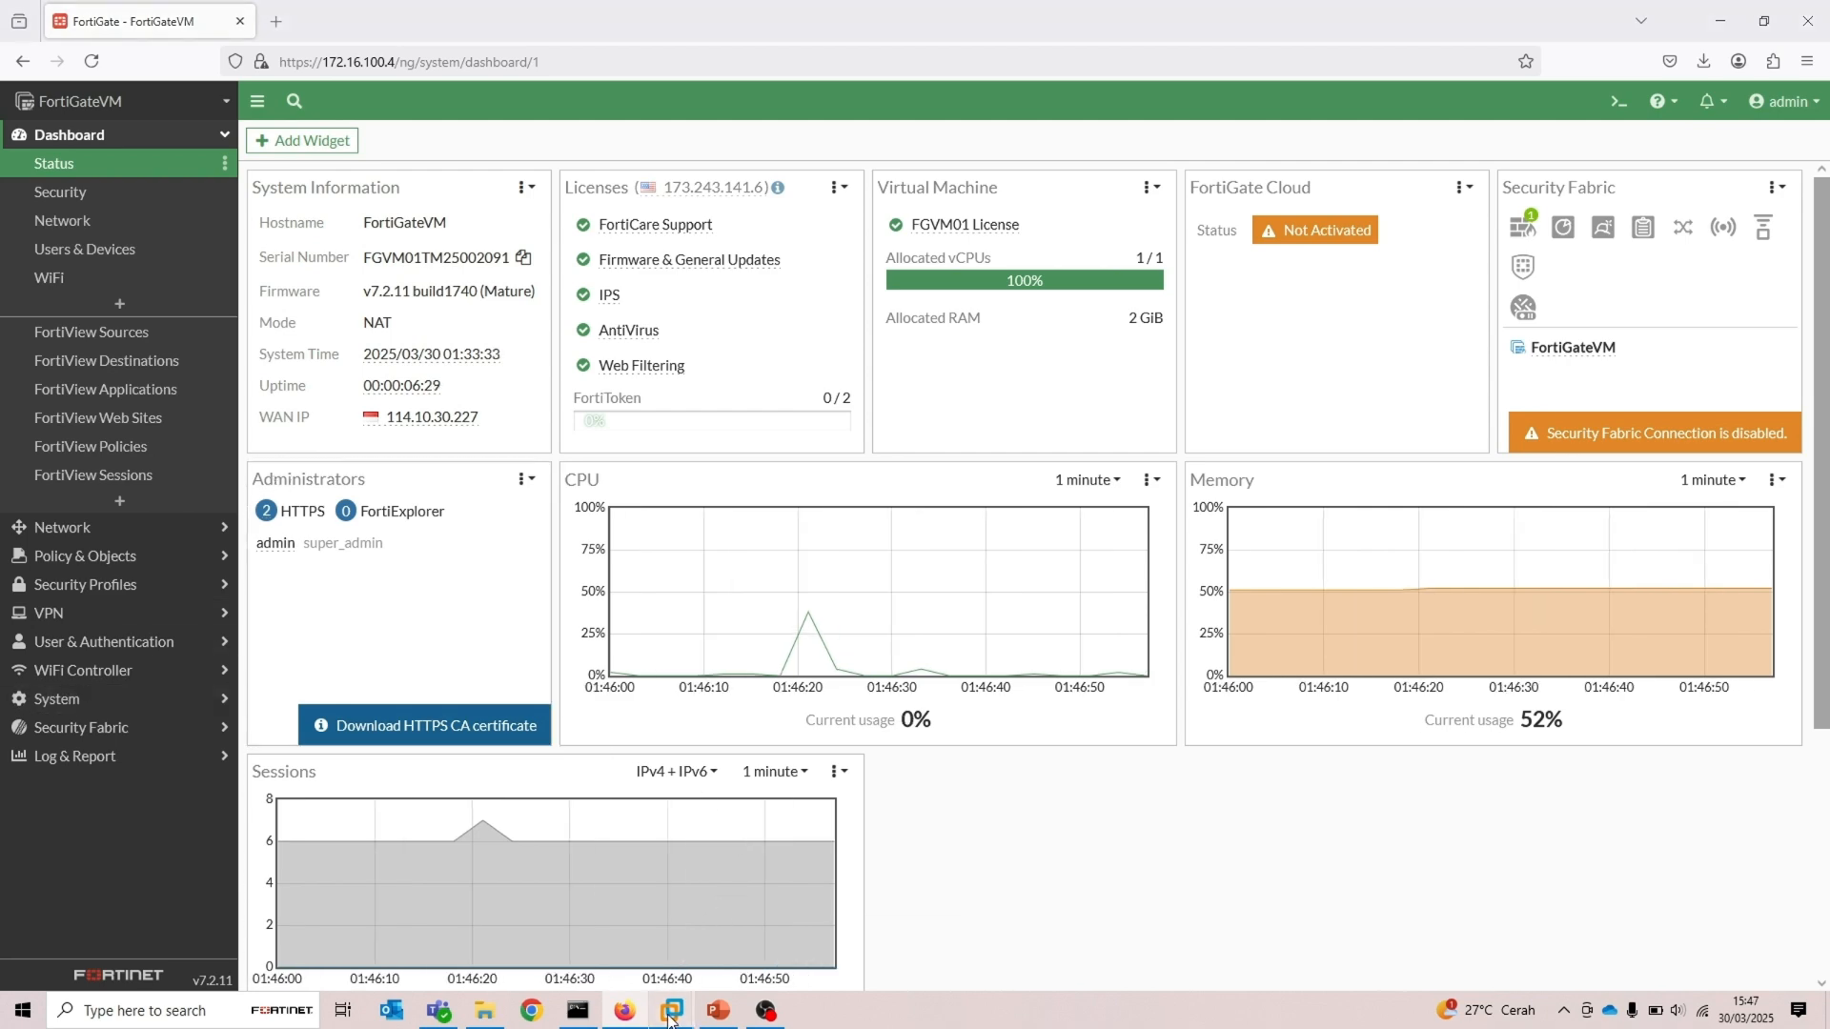
Switch to the Windows 10 virtual machine and run ipconfig in its command prompt
mouse_move(671, 1016)
click(964, 892)
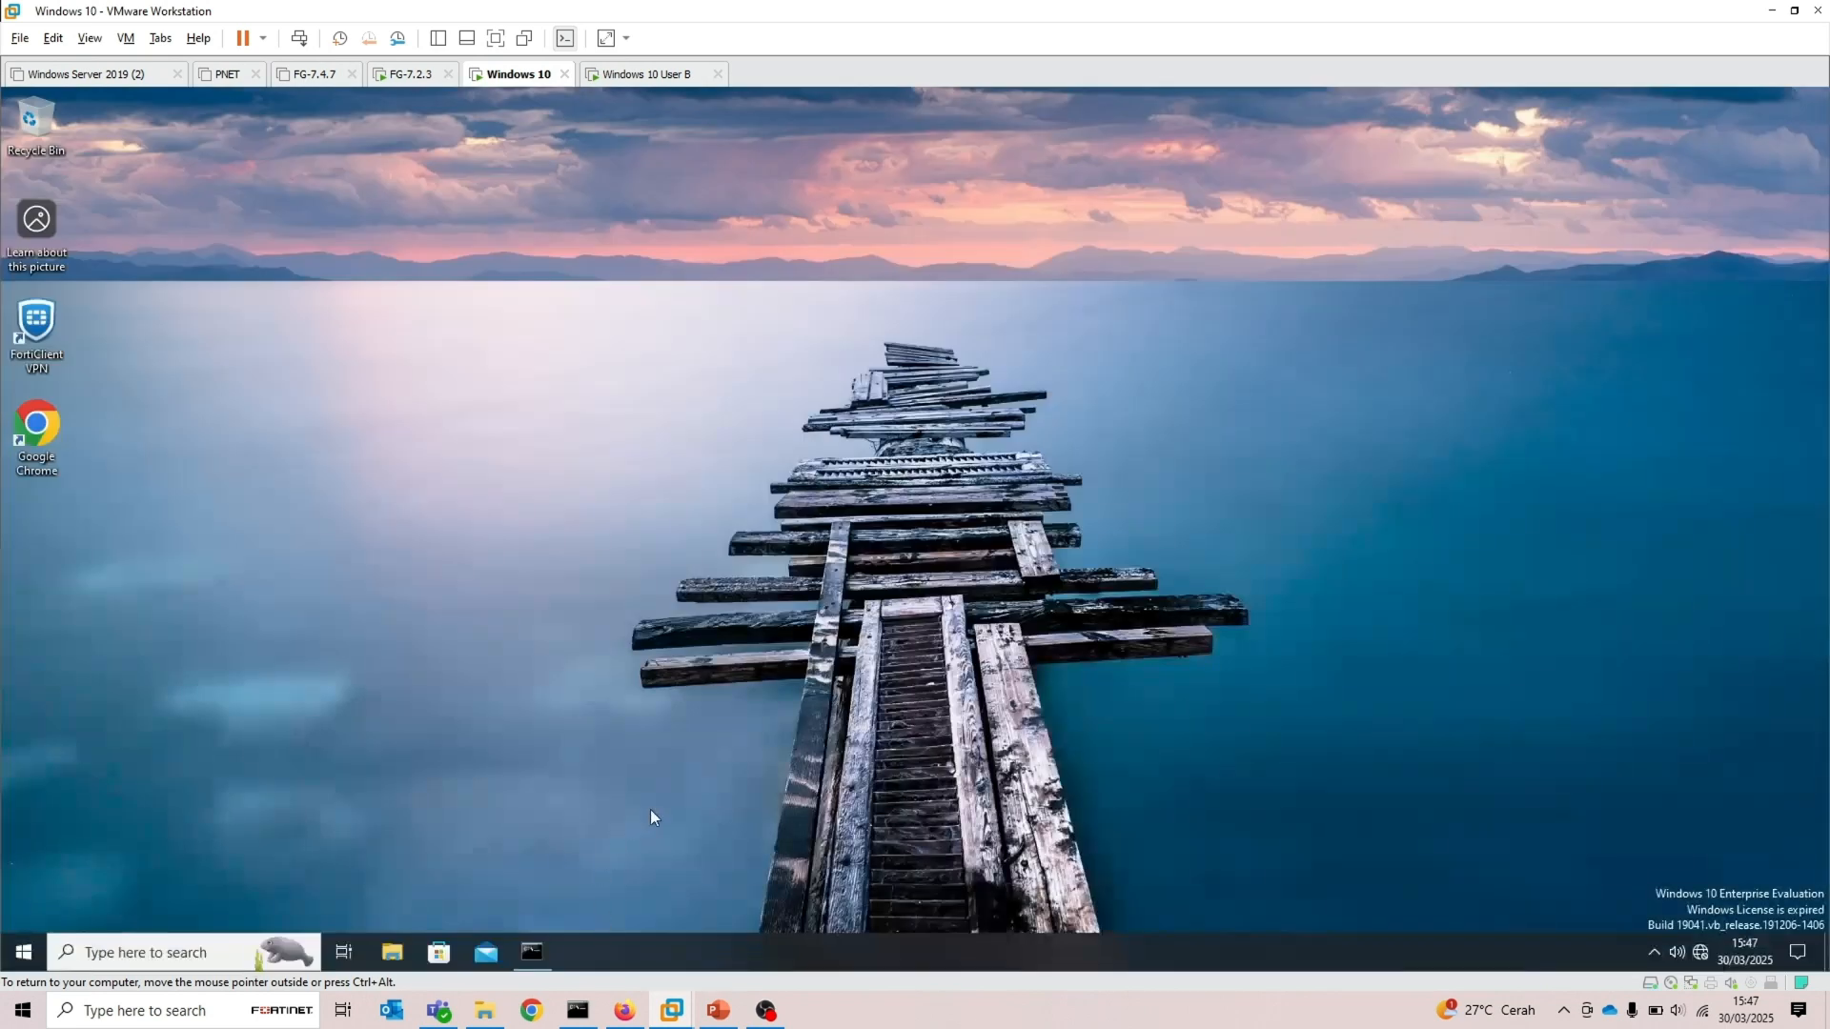
click(532, 952)
text(ip)
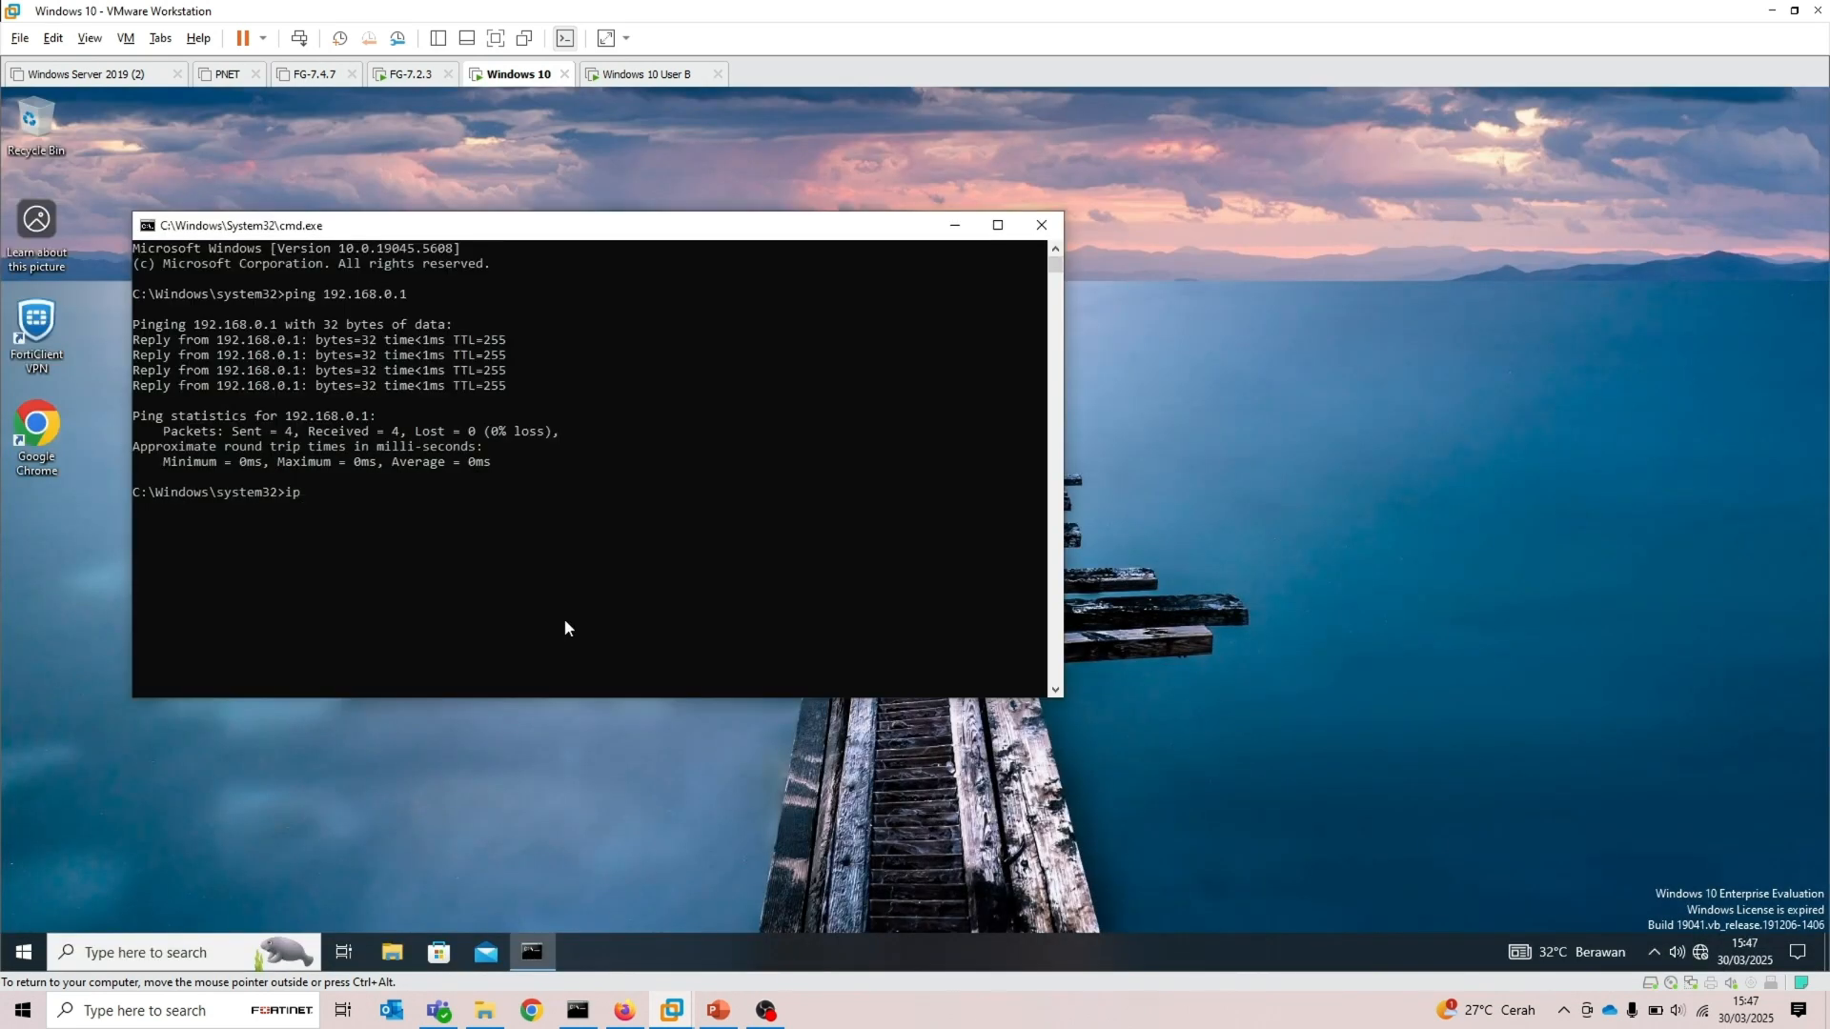
text(config)
key(Return)
Select the VM's IPv4 address in the ipconfig output
double_click(506, 479)
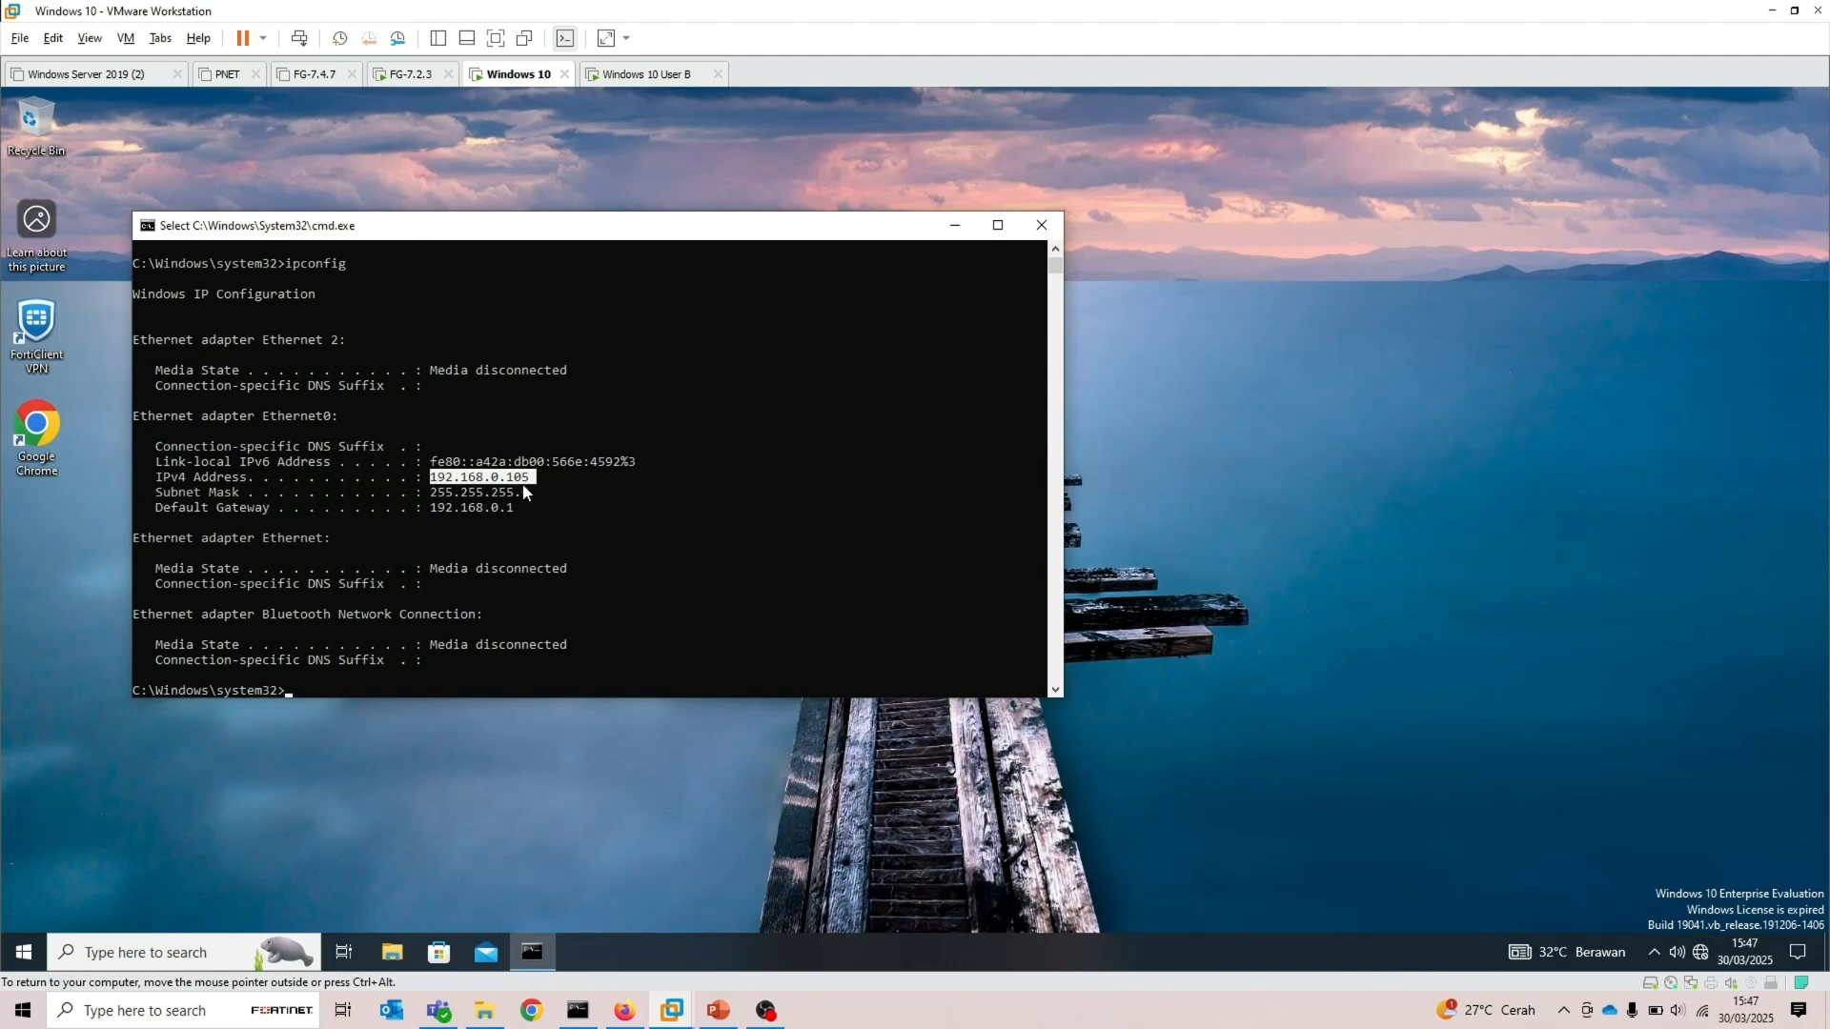
click(522, 486)
drag(541, 478, 431, 483)
click(780, 734)
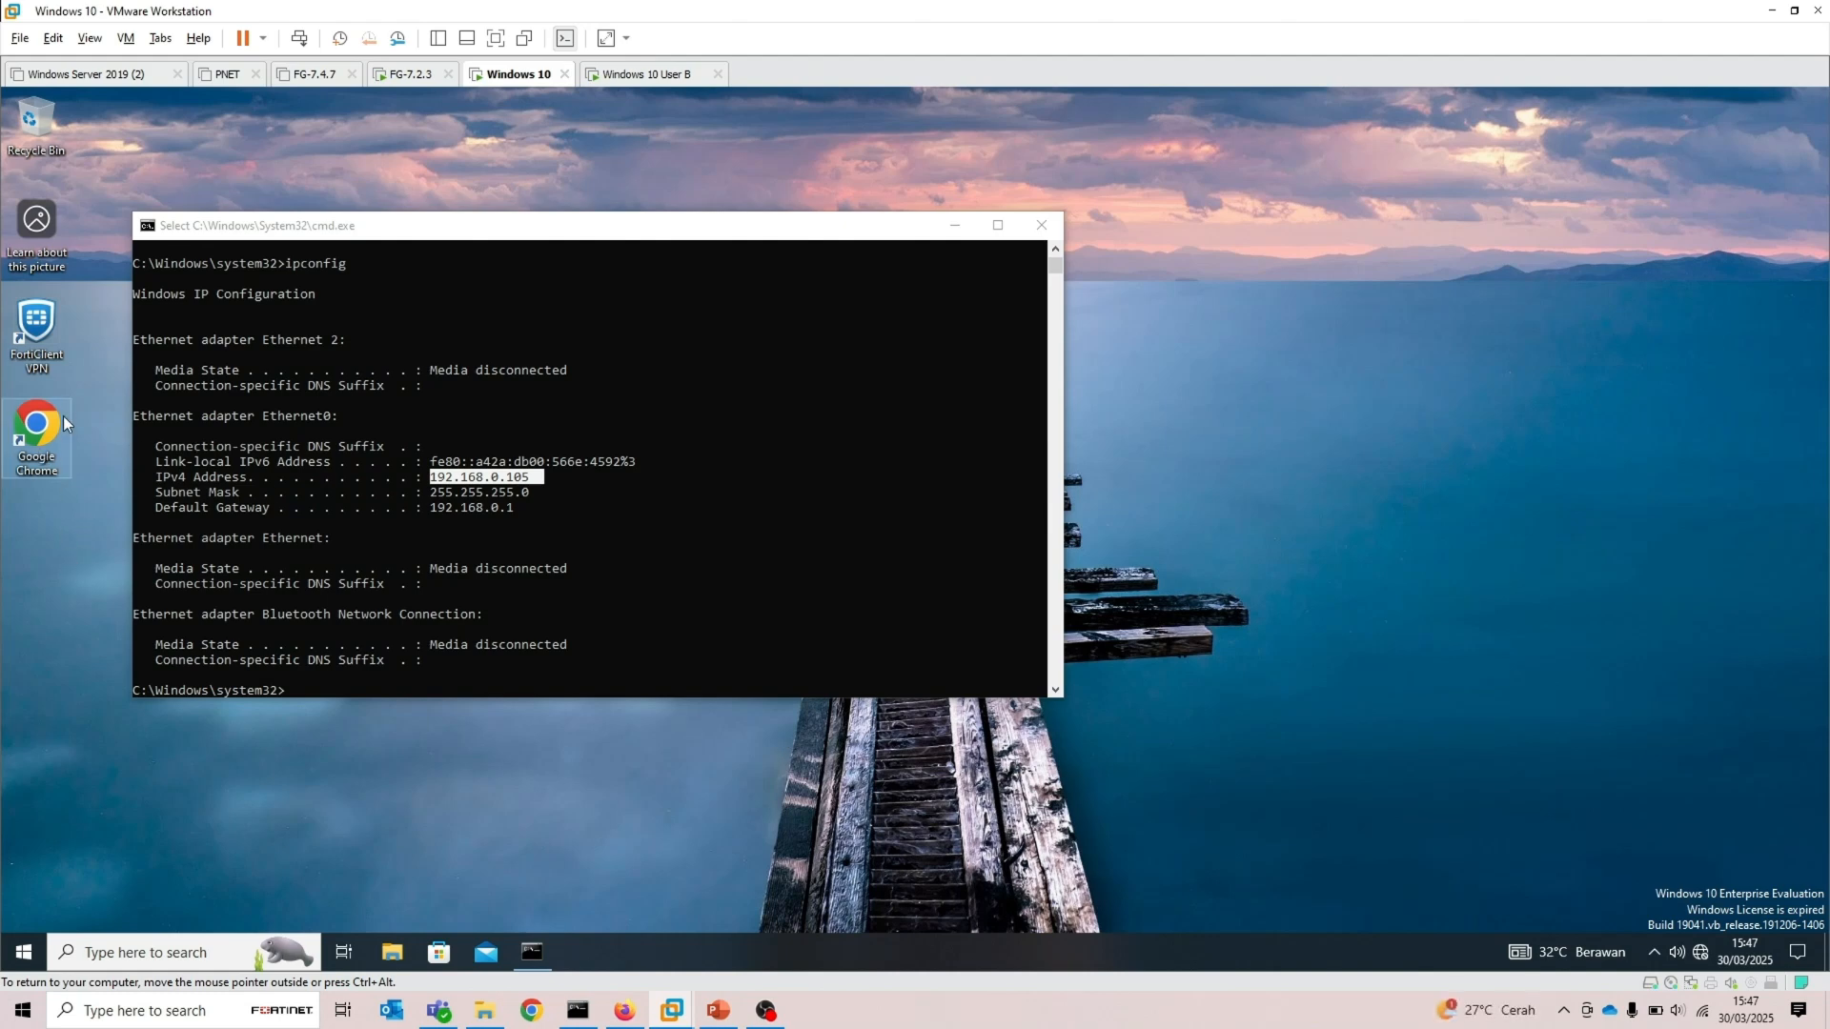
Launch Google Chrome from the VM's desktop, dismissing the desktop context menu
double_click(36, 434)
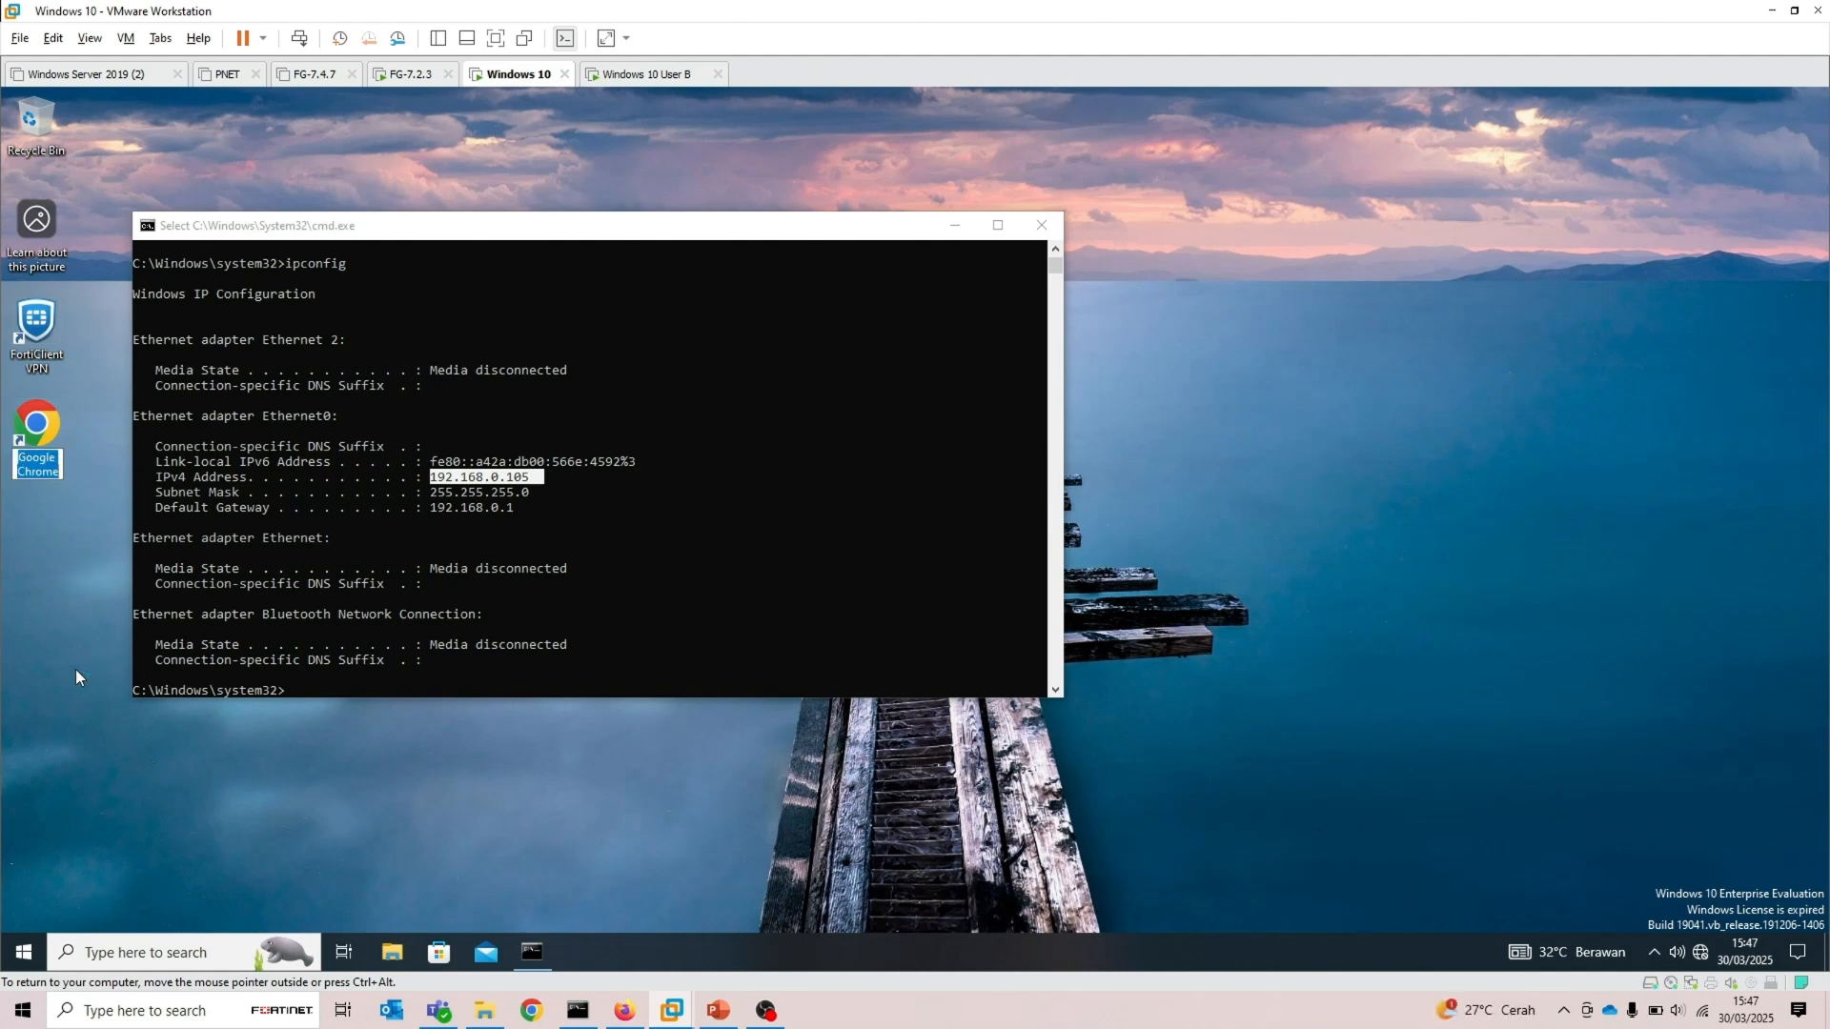
click(1151, 443)
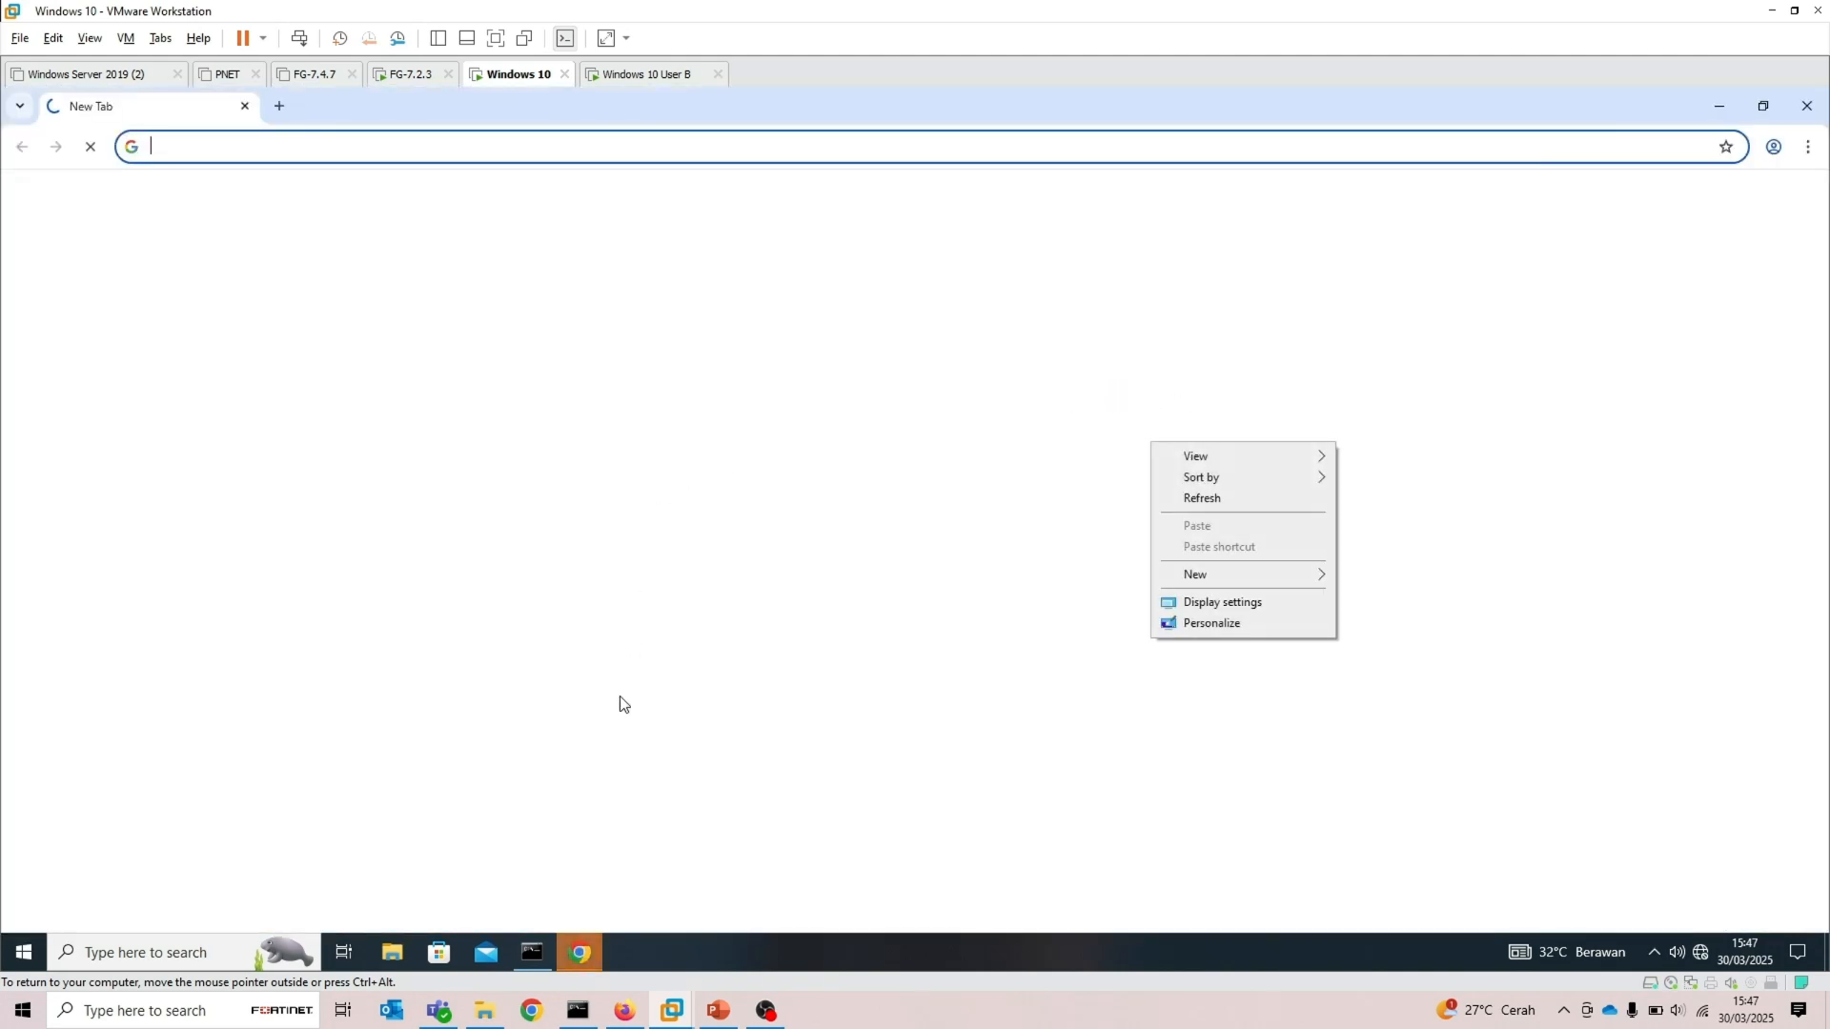
click(1205, 500)
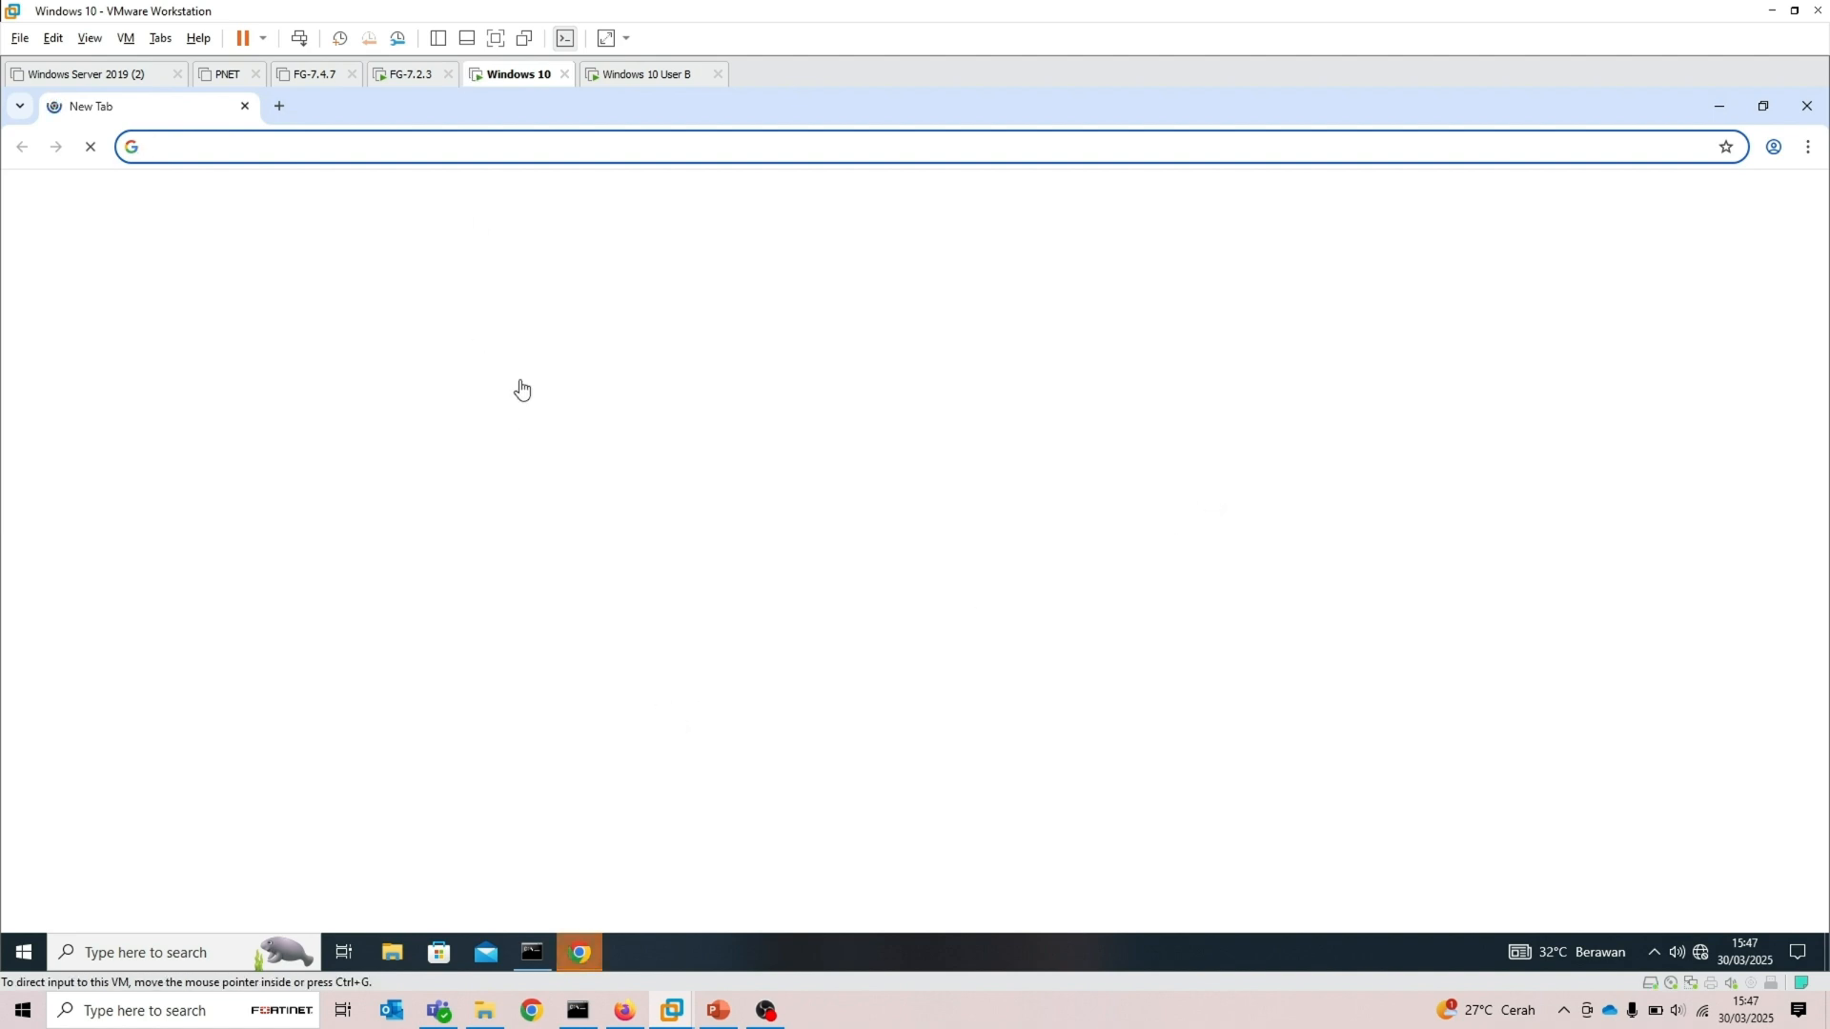
click(551, 149)
text(https//192.168.0.1)
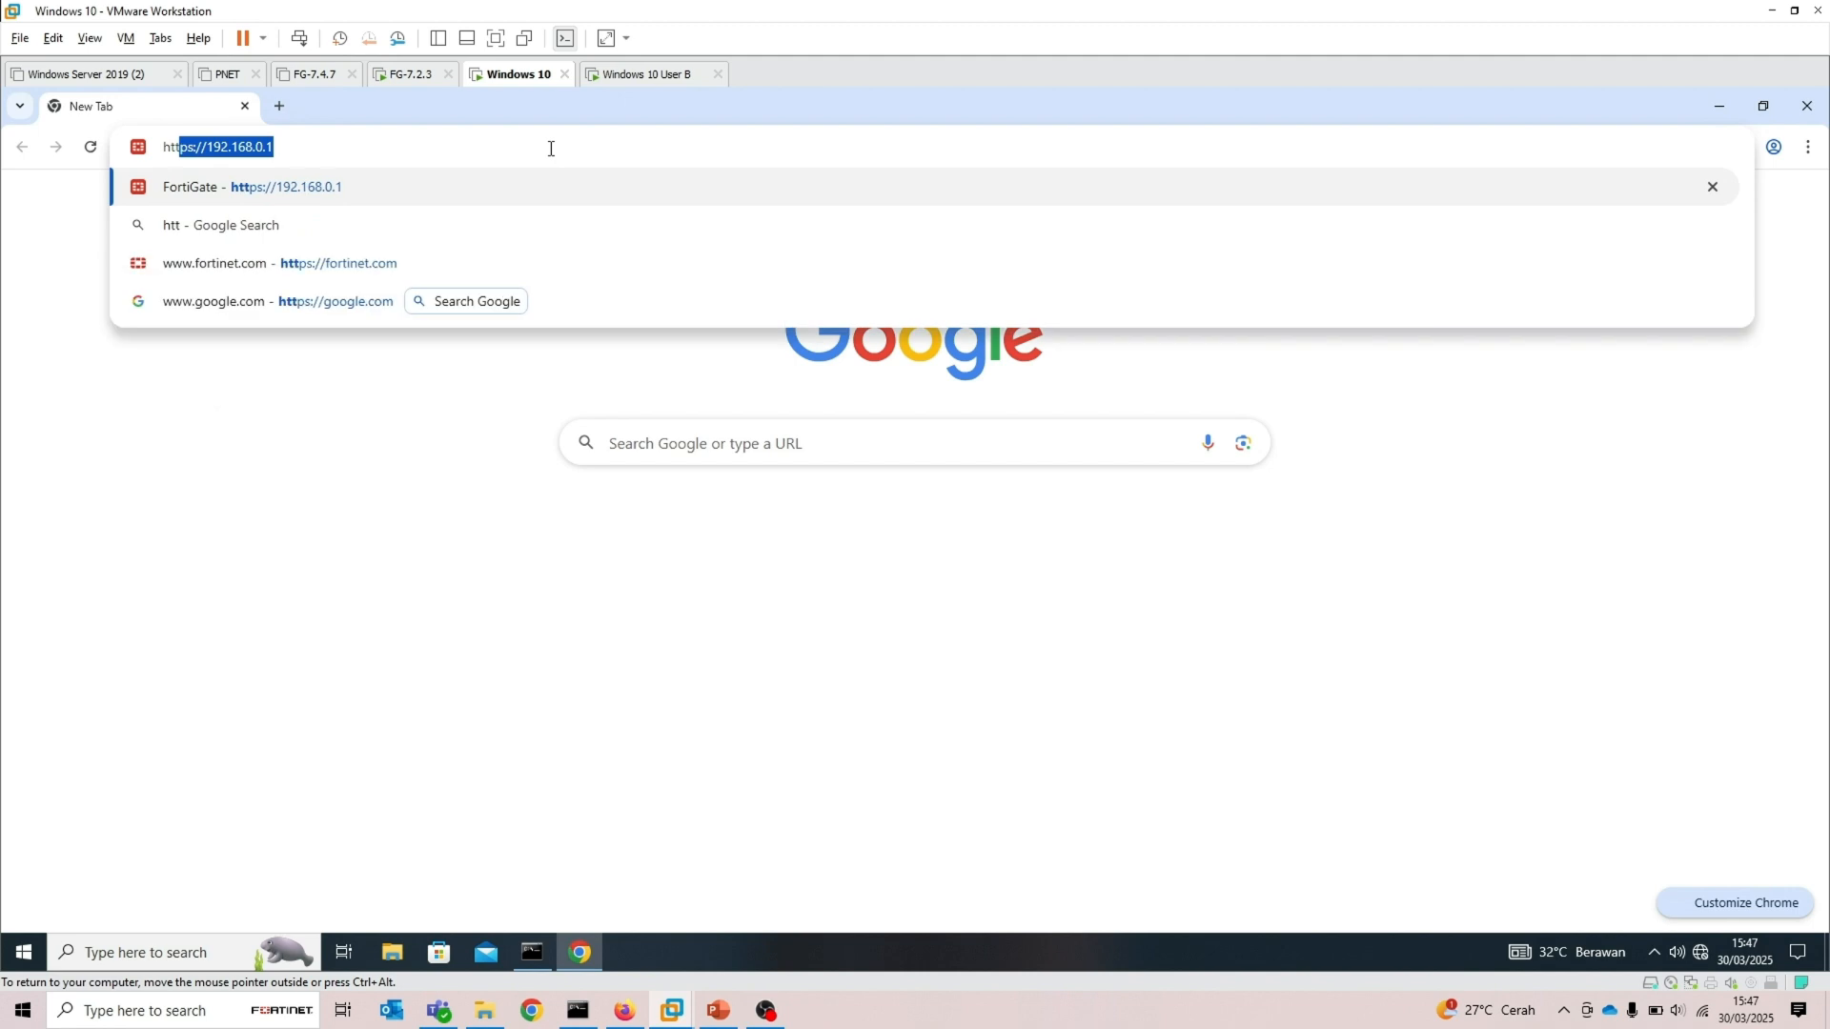
key(Right)
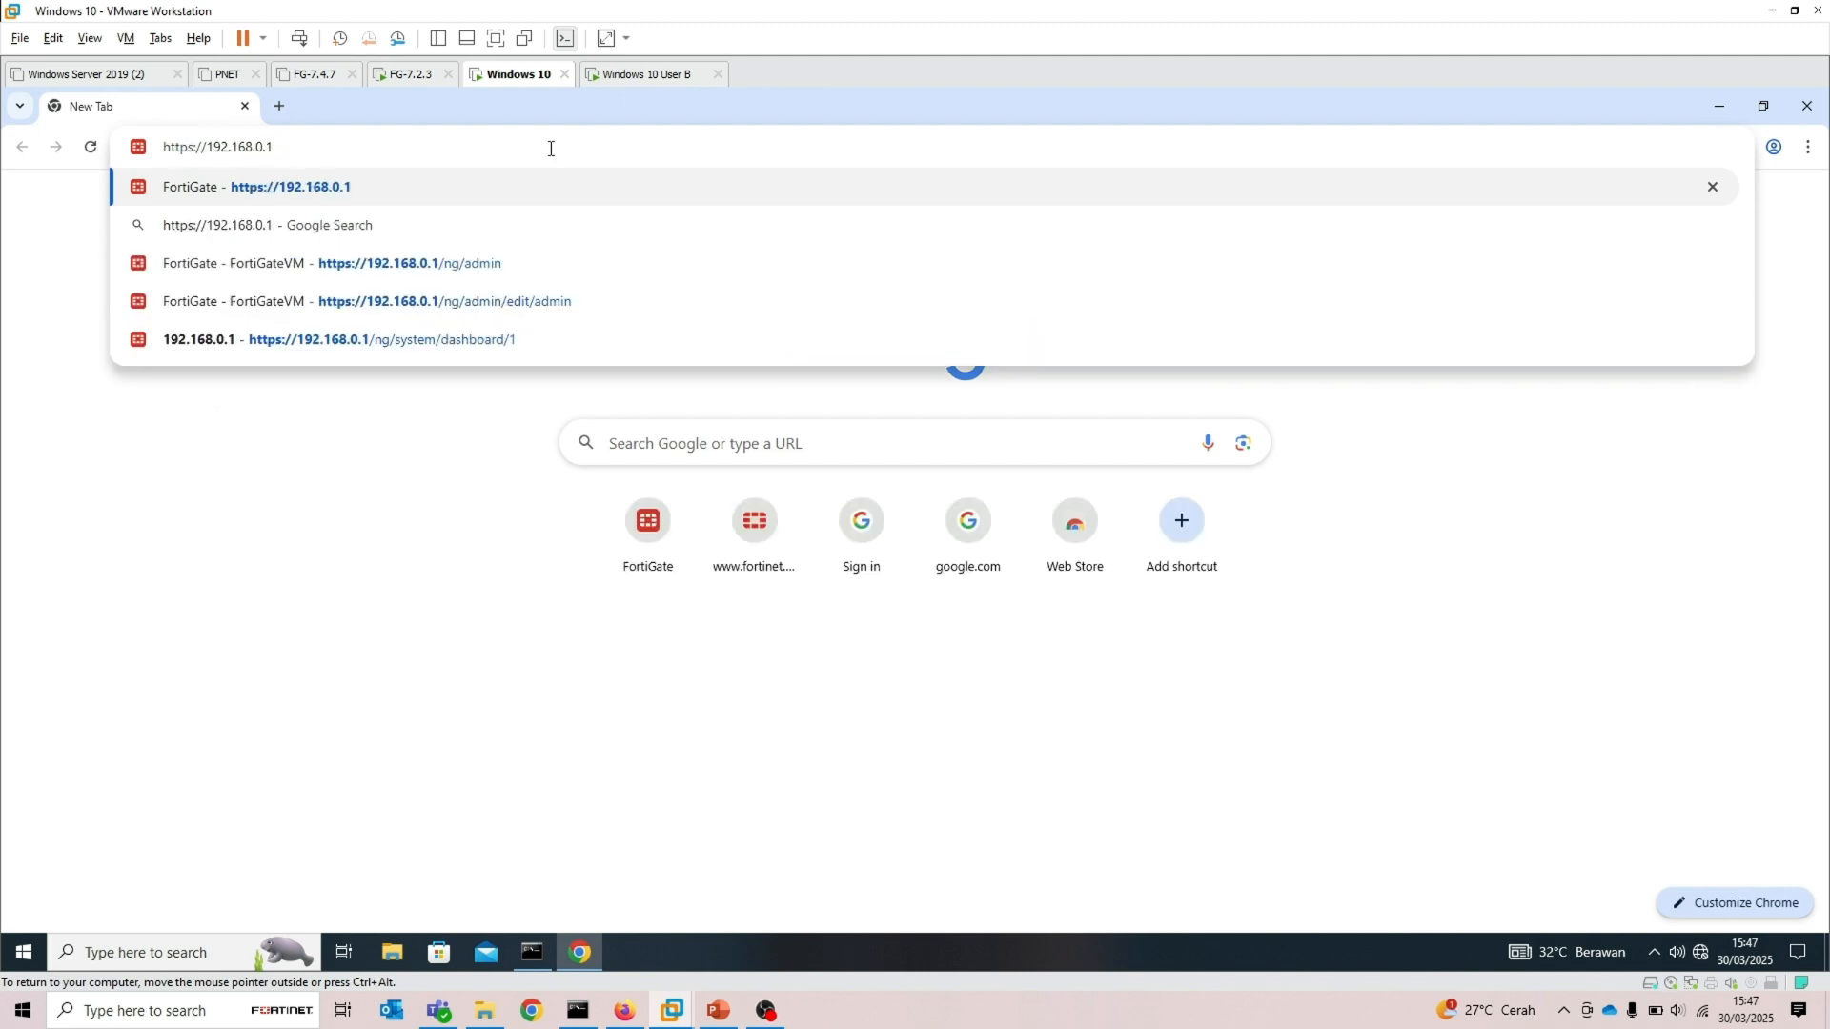
key(Return)
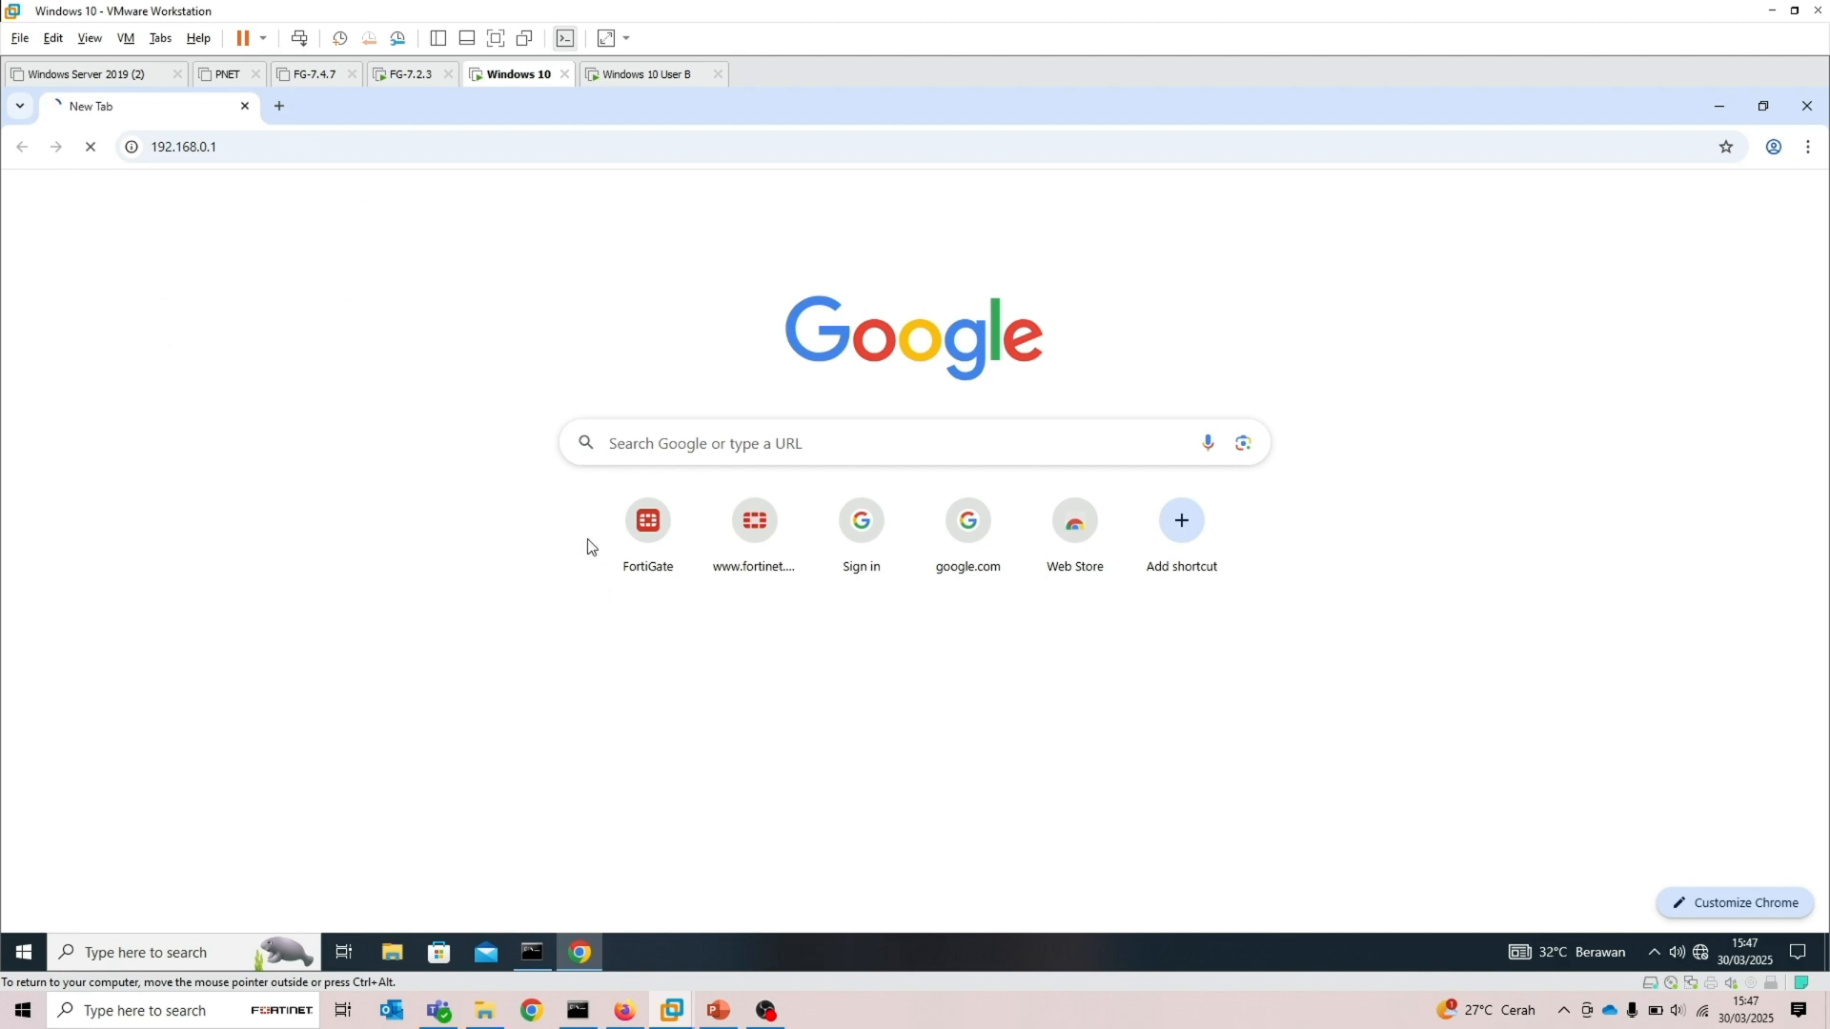
Ping 192.168.0.1 from the VM's command prompt
click(535, 938)
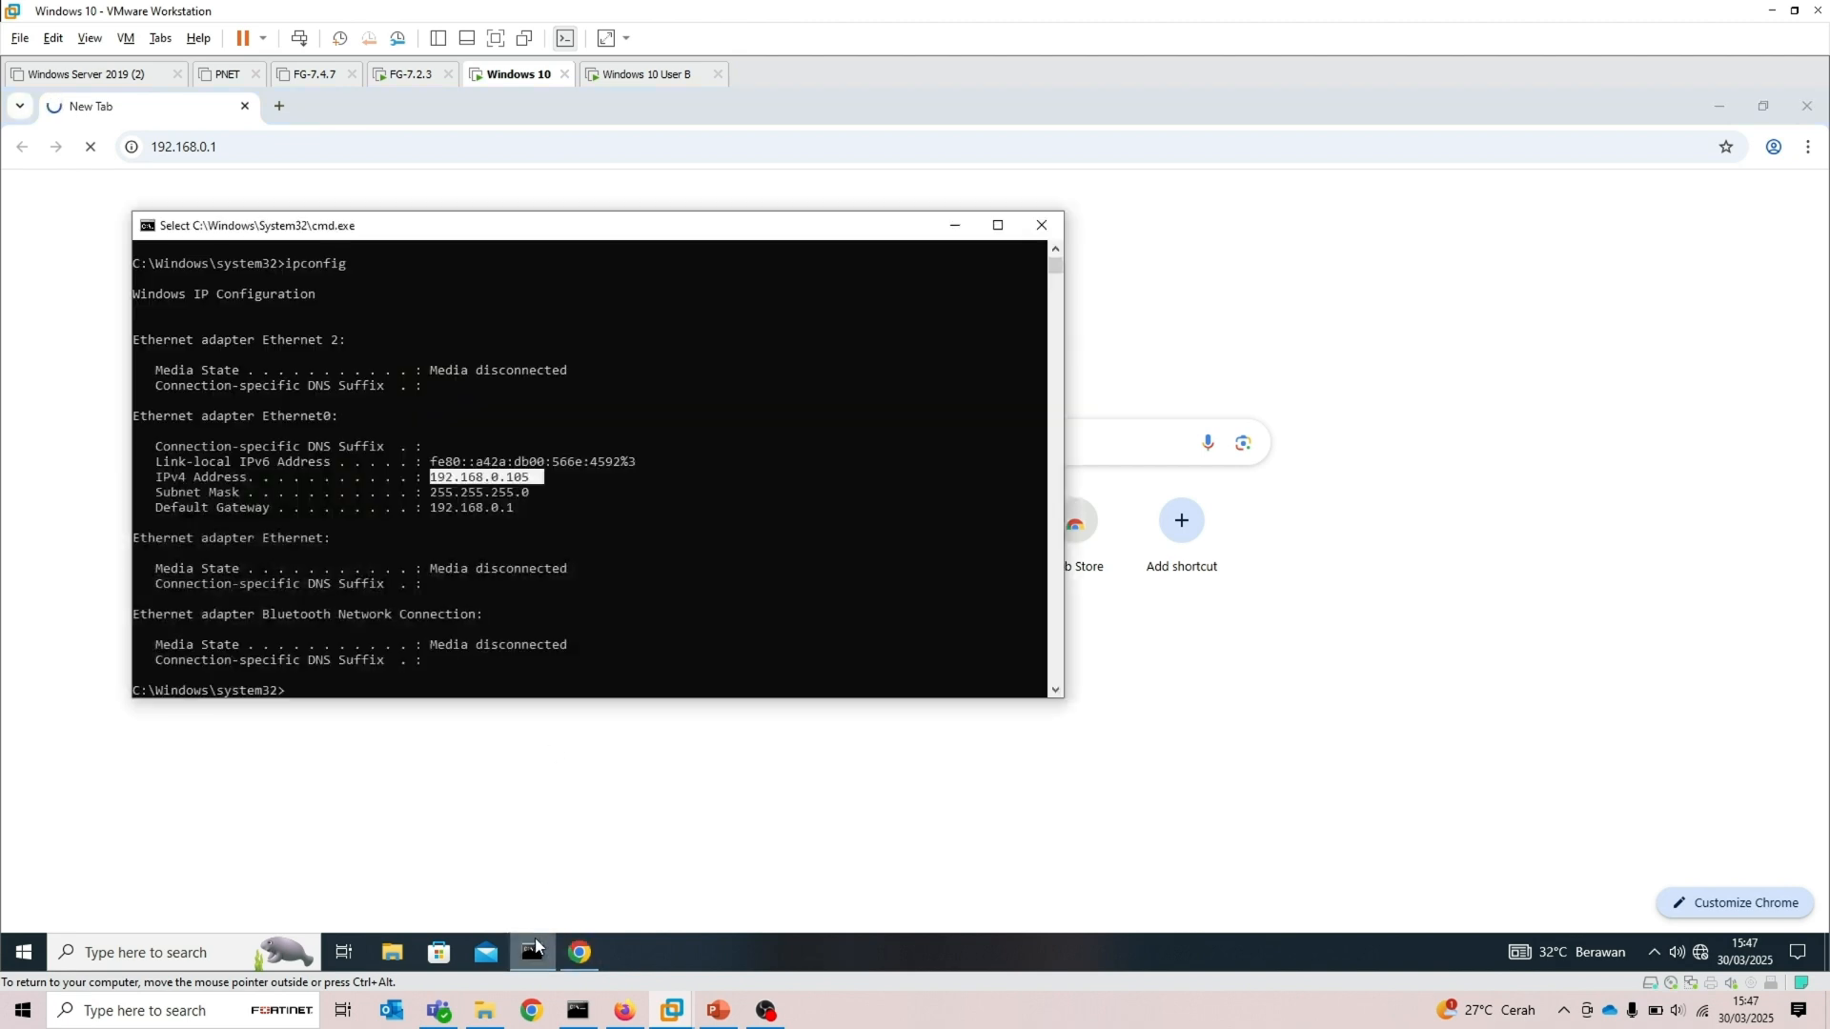
key(Escape)
text(ping 192.)
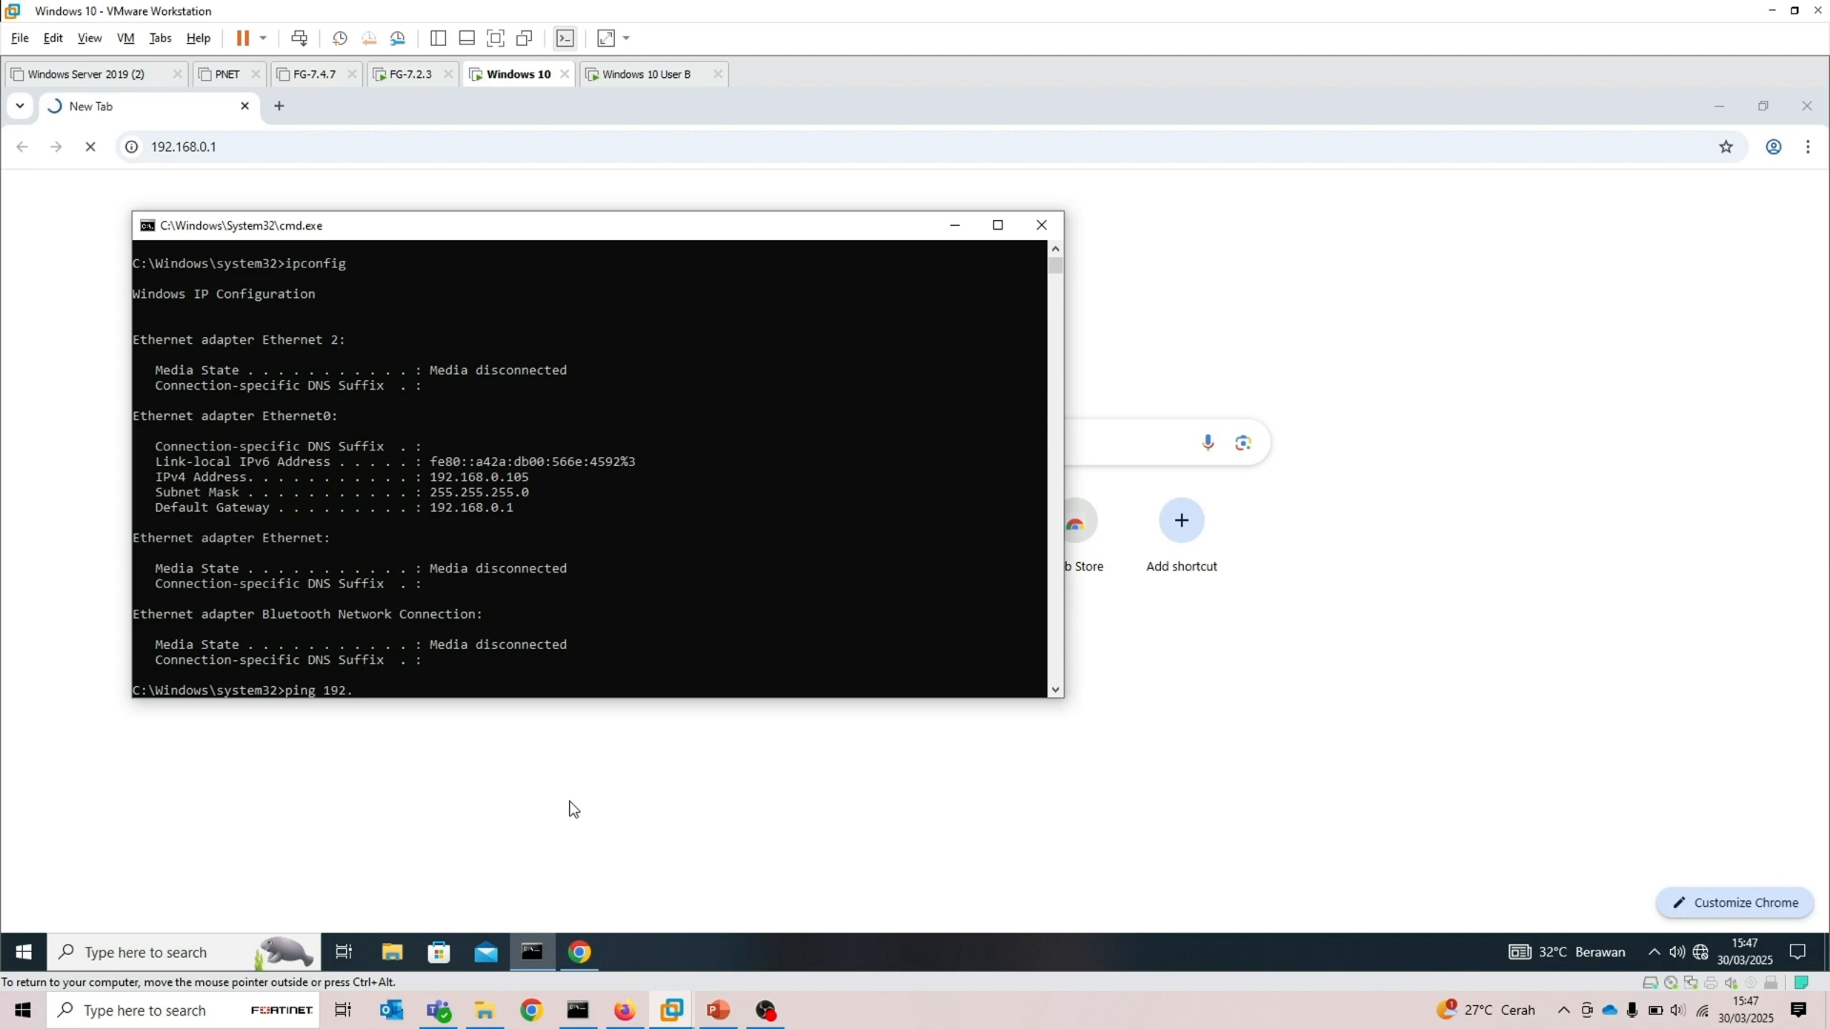
text(168.0.1)
key(Return)
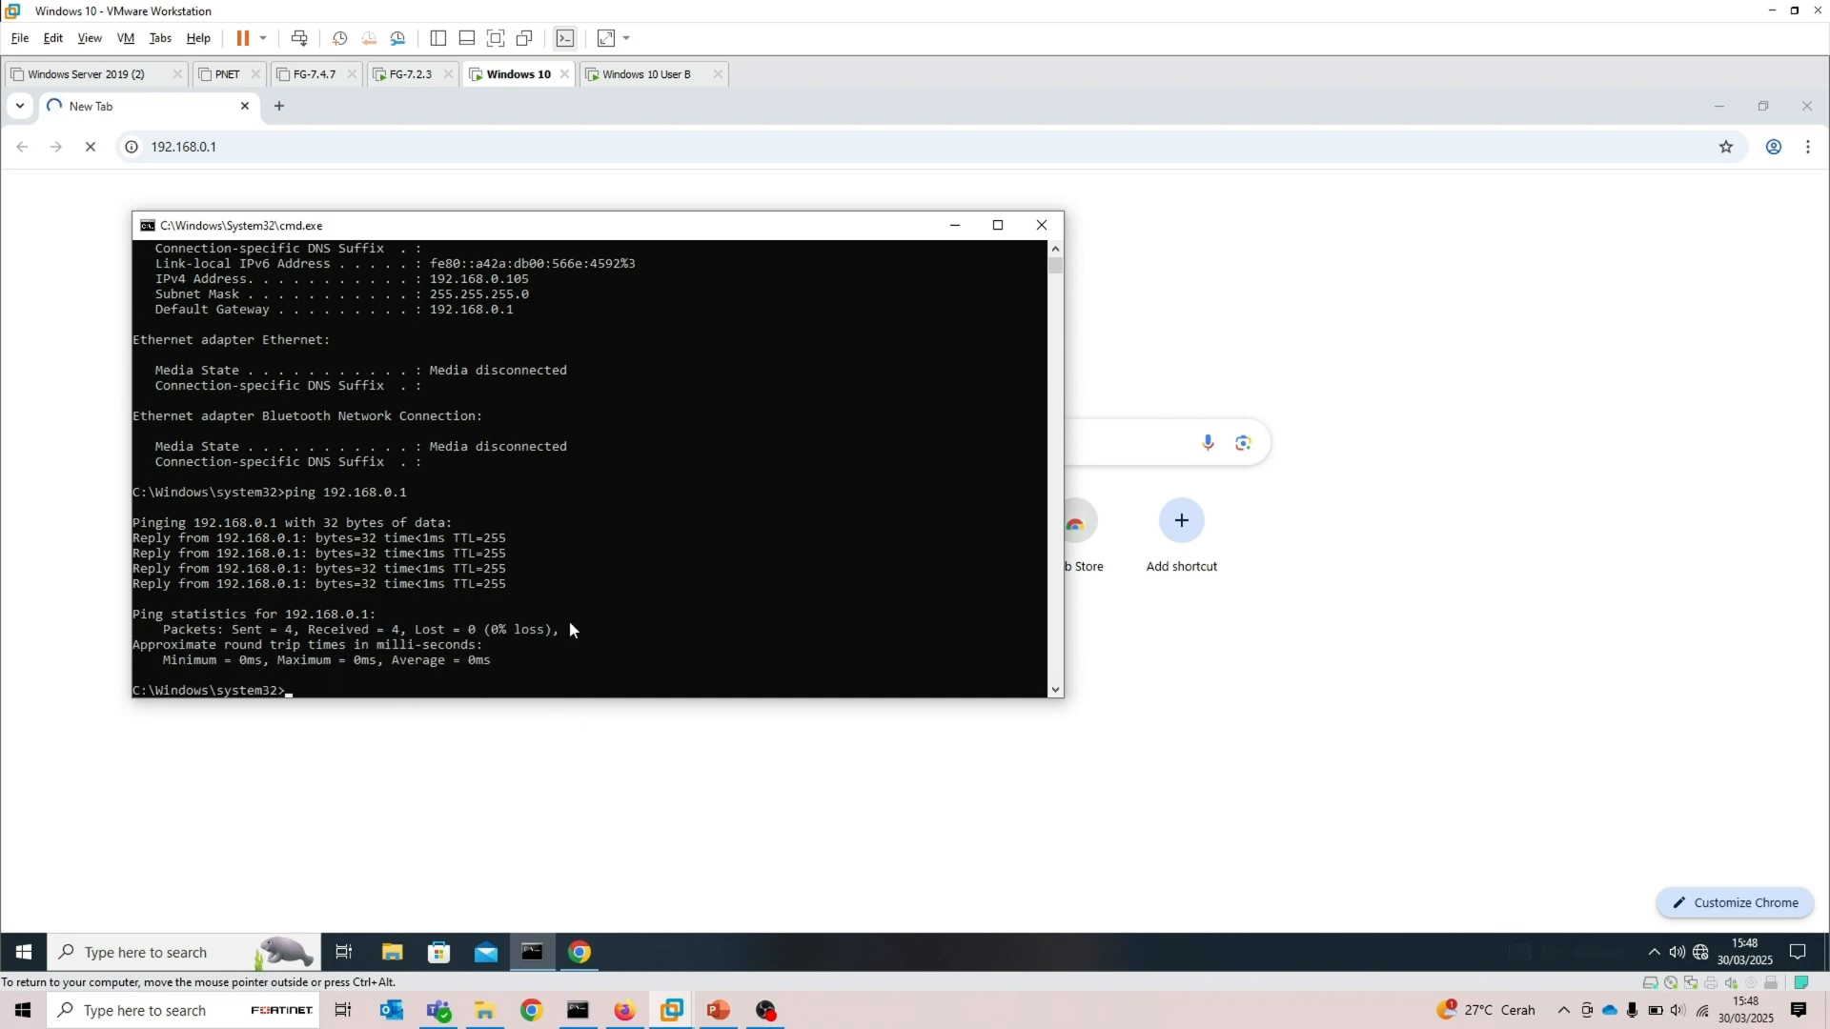
Minimize the command prompt and maximize the Chrome window
click(954, 225)
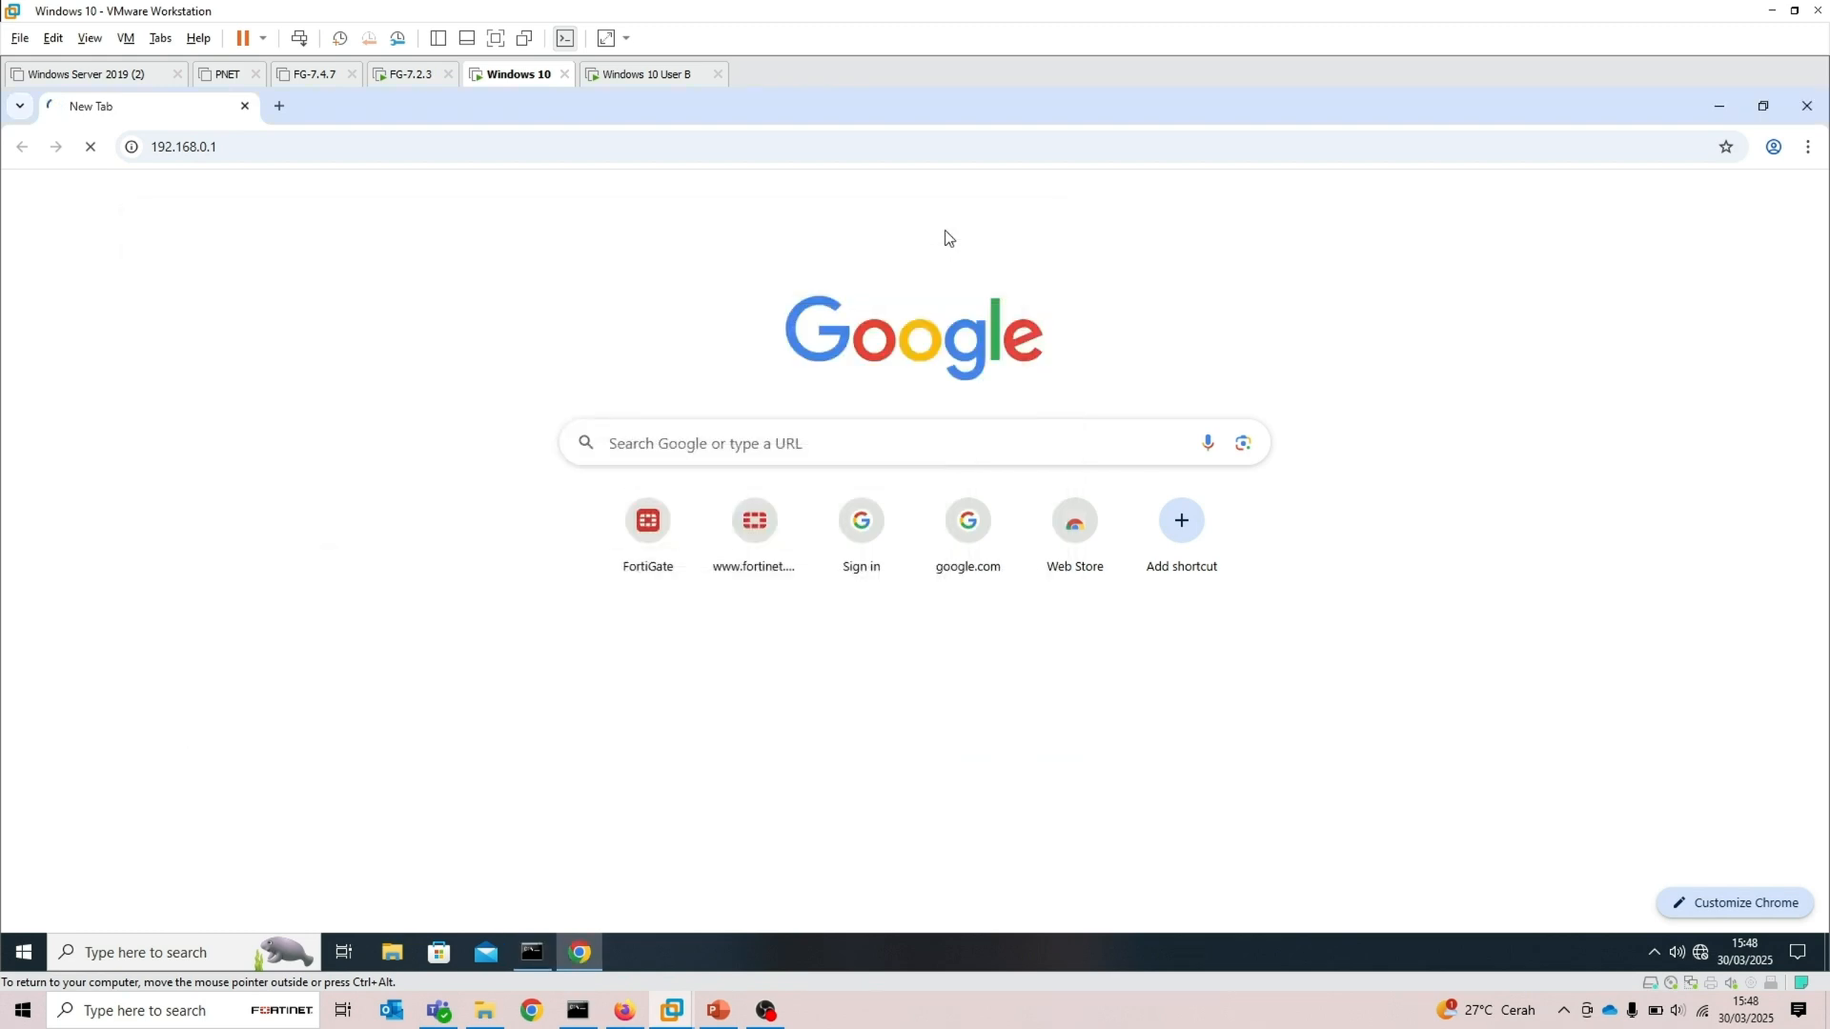
double_click(305, 124)
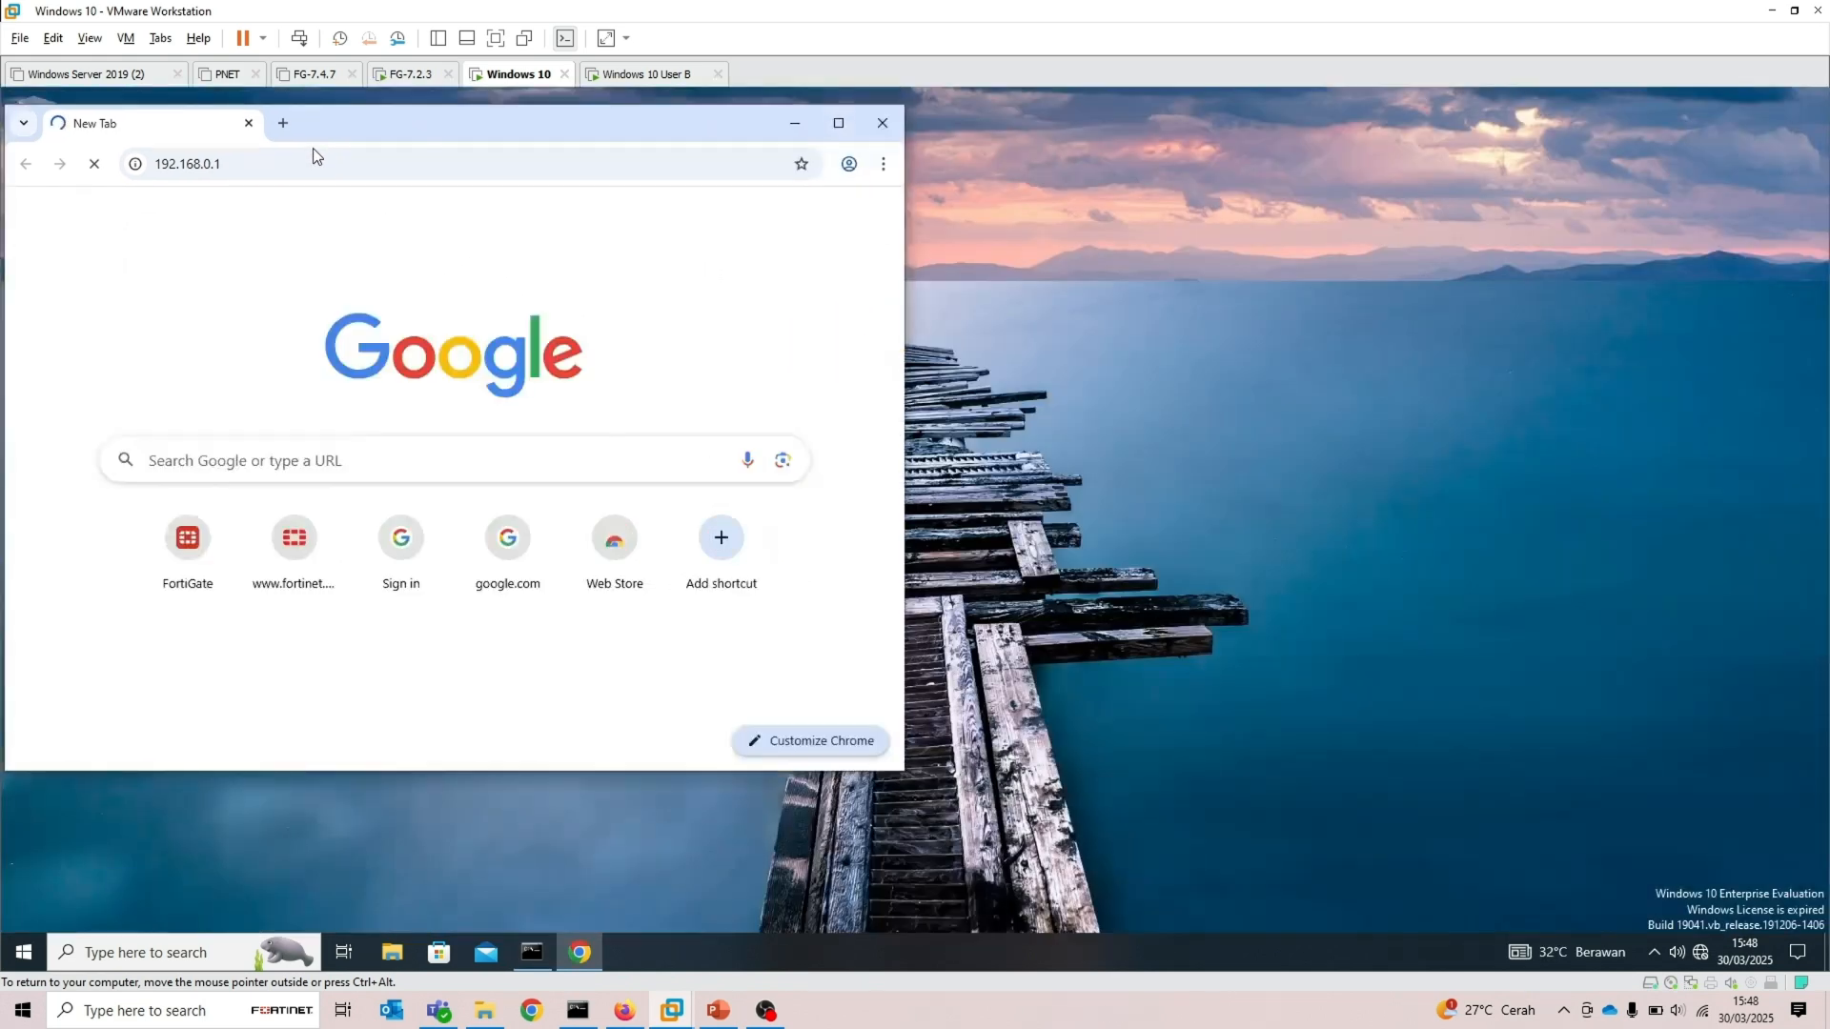
double_click(411, 122)
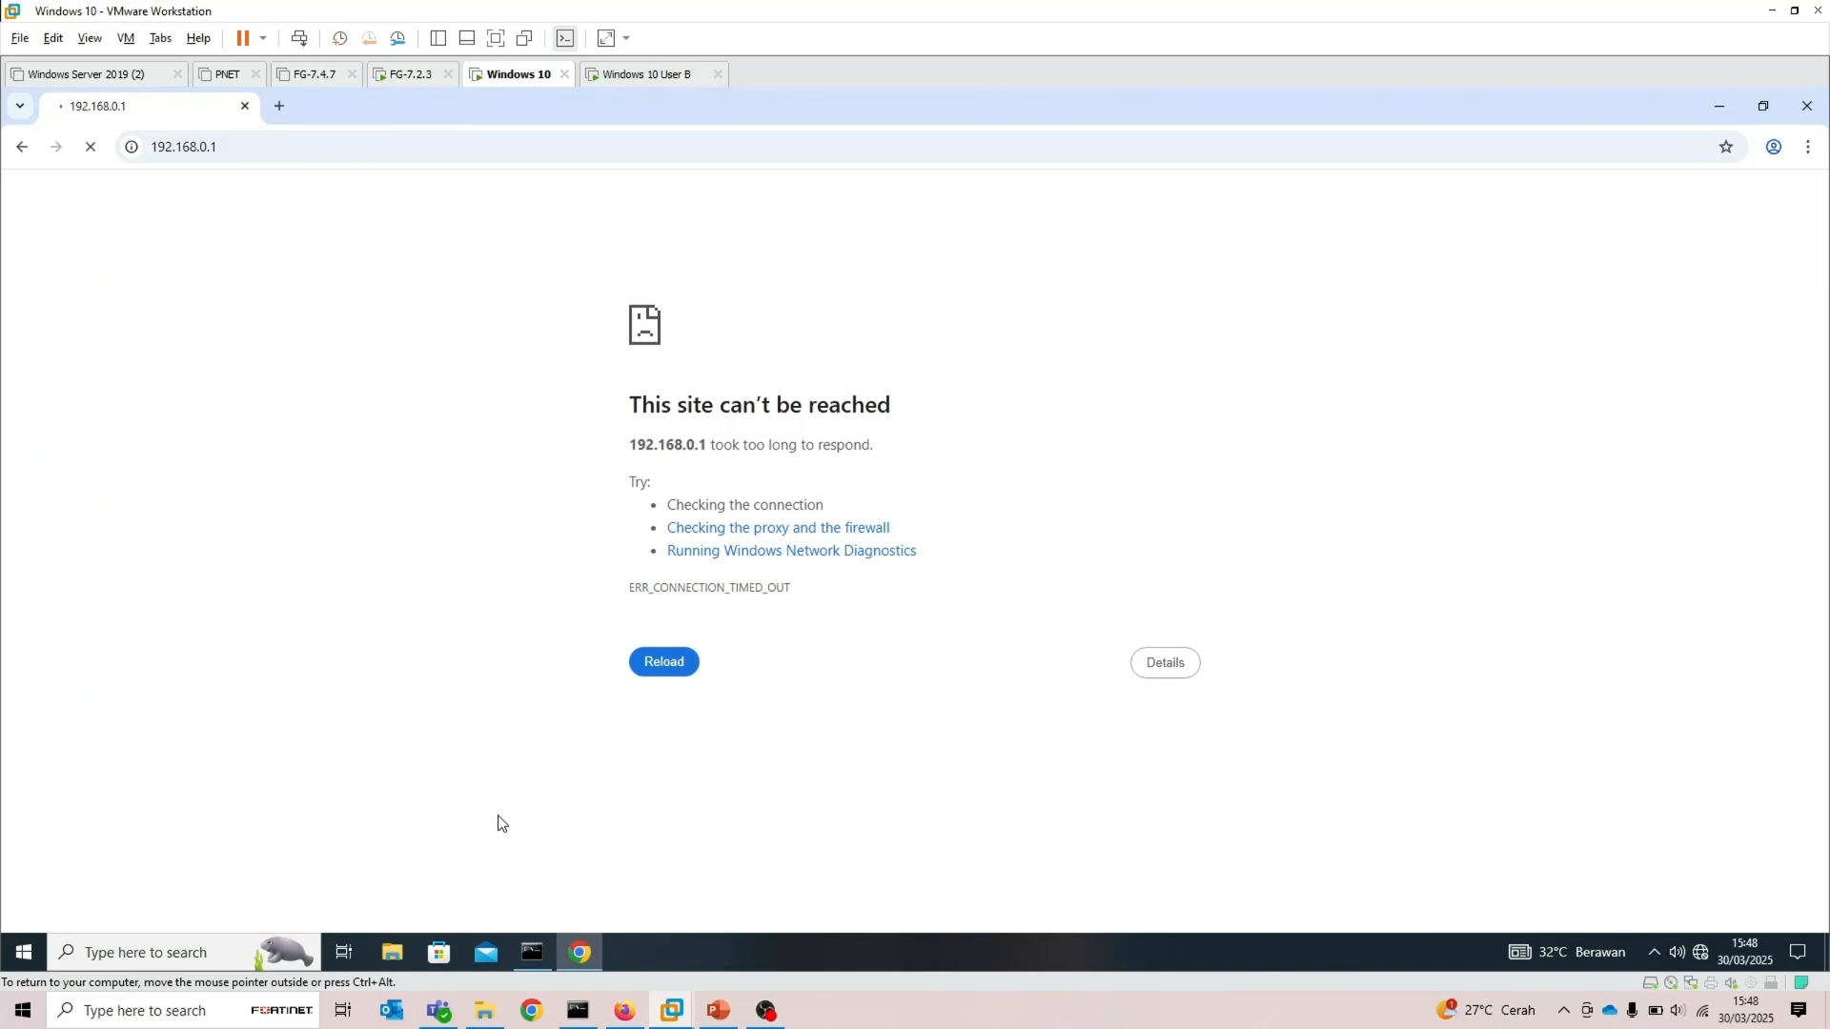
Return to the host and select its IPv4 address in the host command prompt's ipconfig output
click(625, 1011)
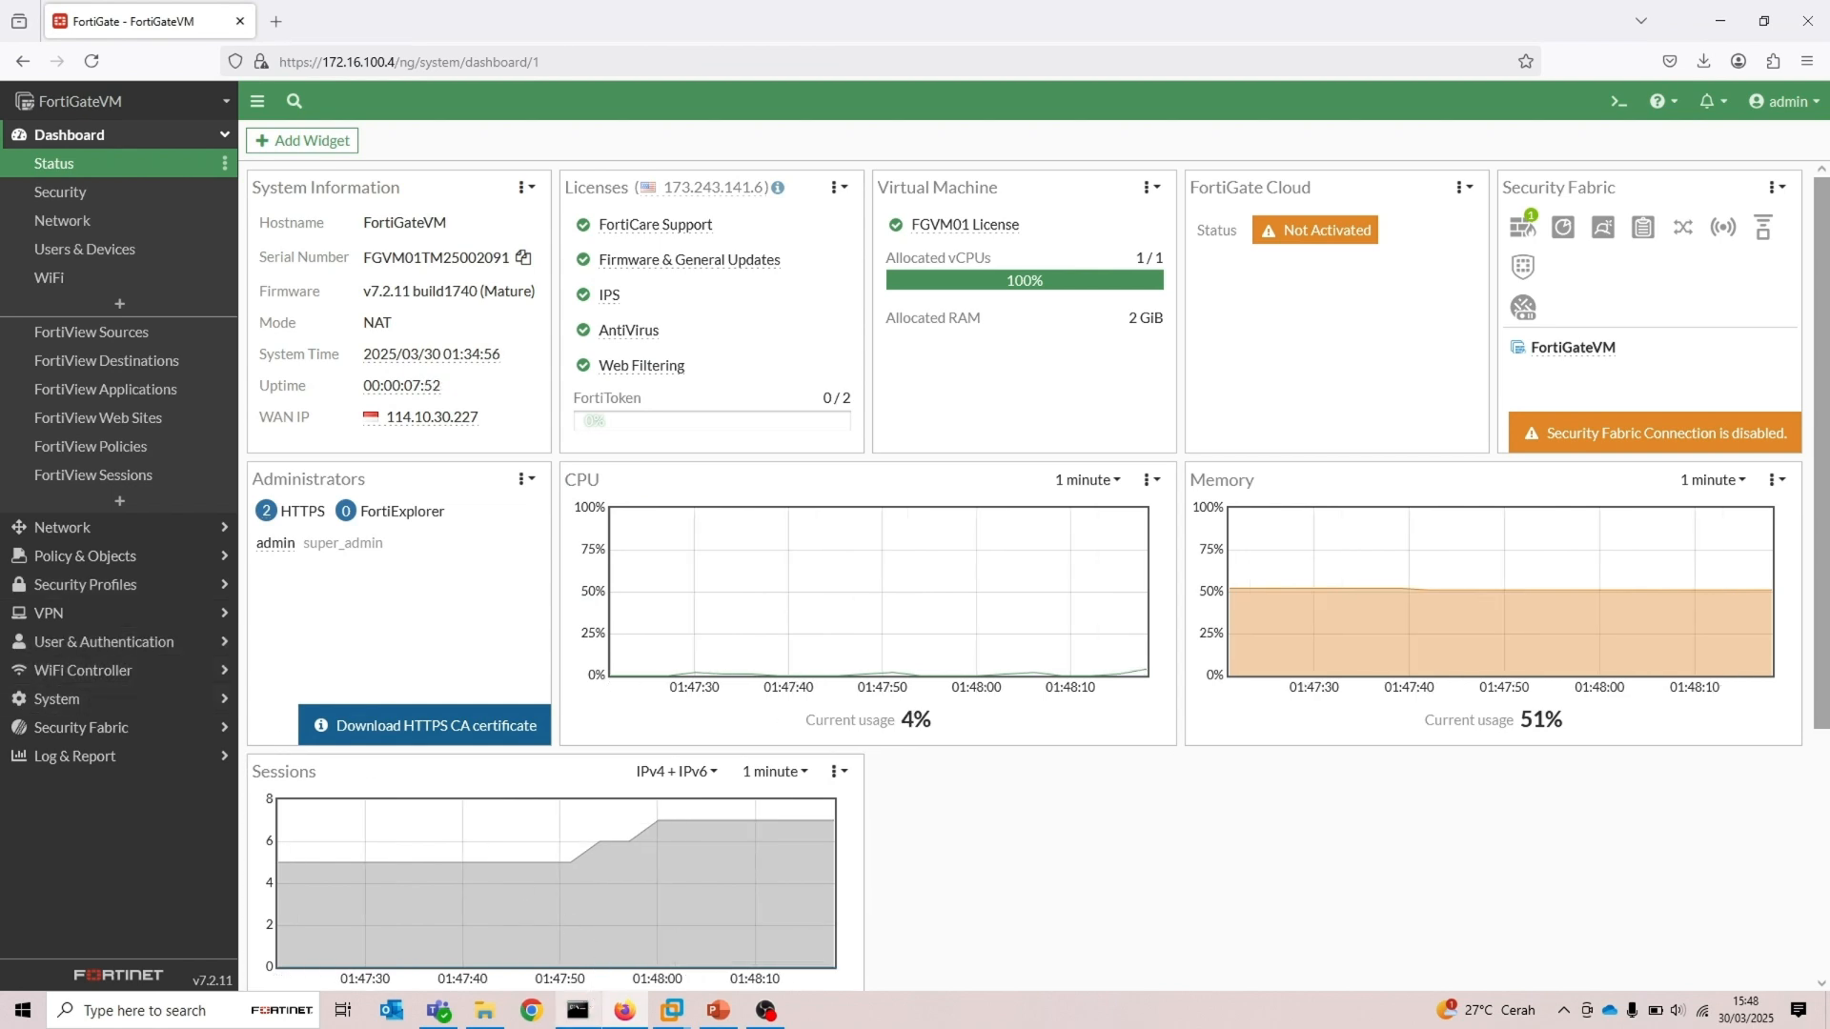
click(578, 1010)
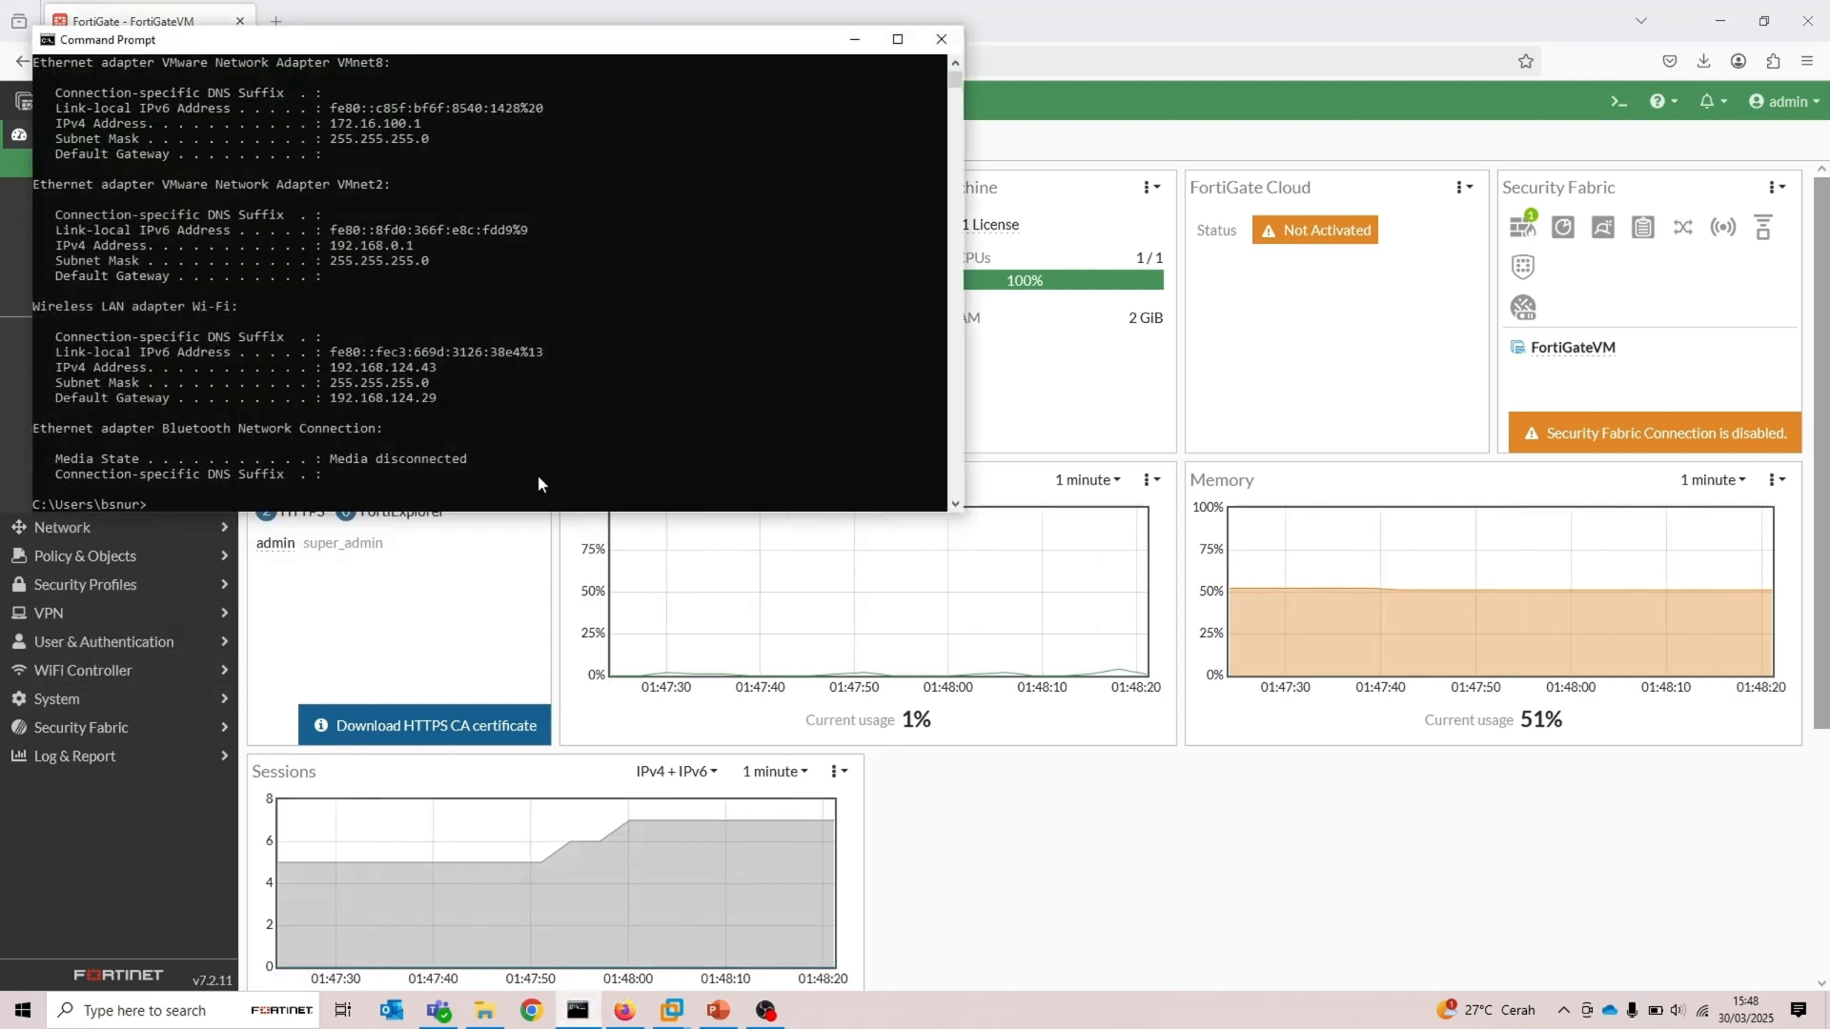
click(425, 126)
drag(425, 134, 332, 129)
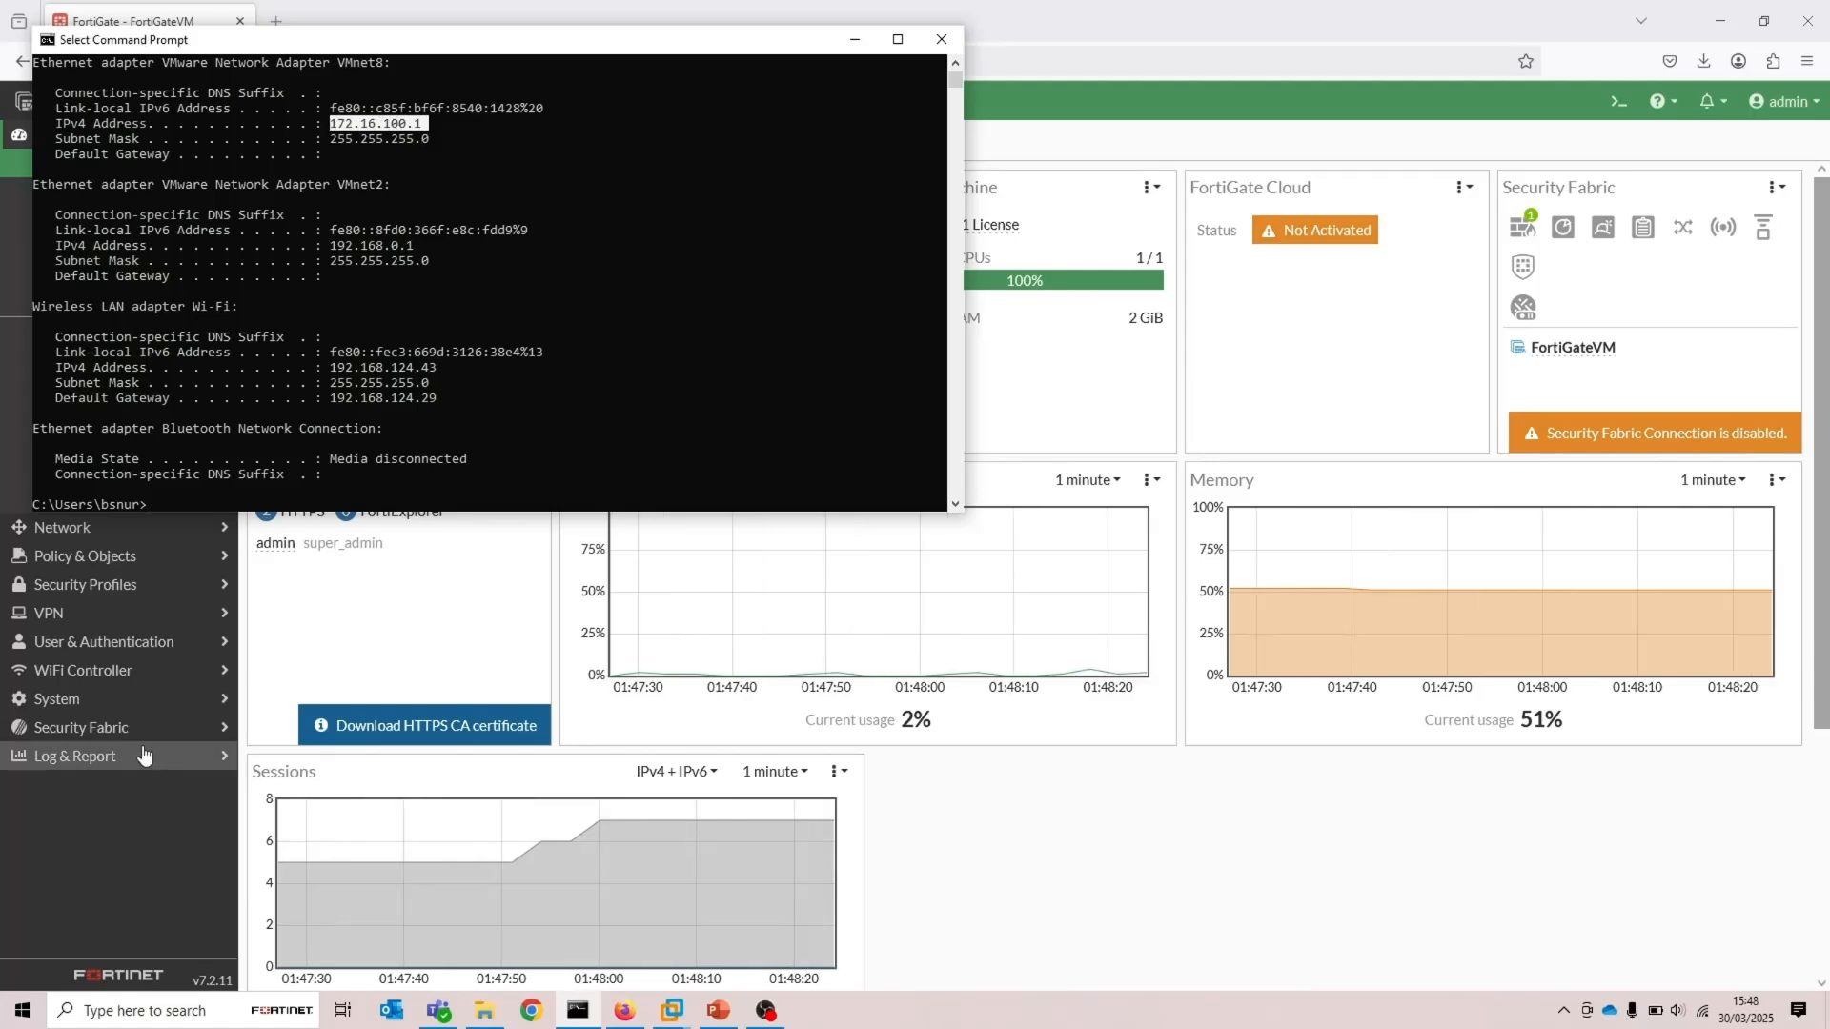
Open the admin account for editing under System Administrators
click(119, 705)
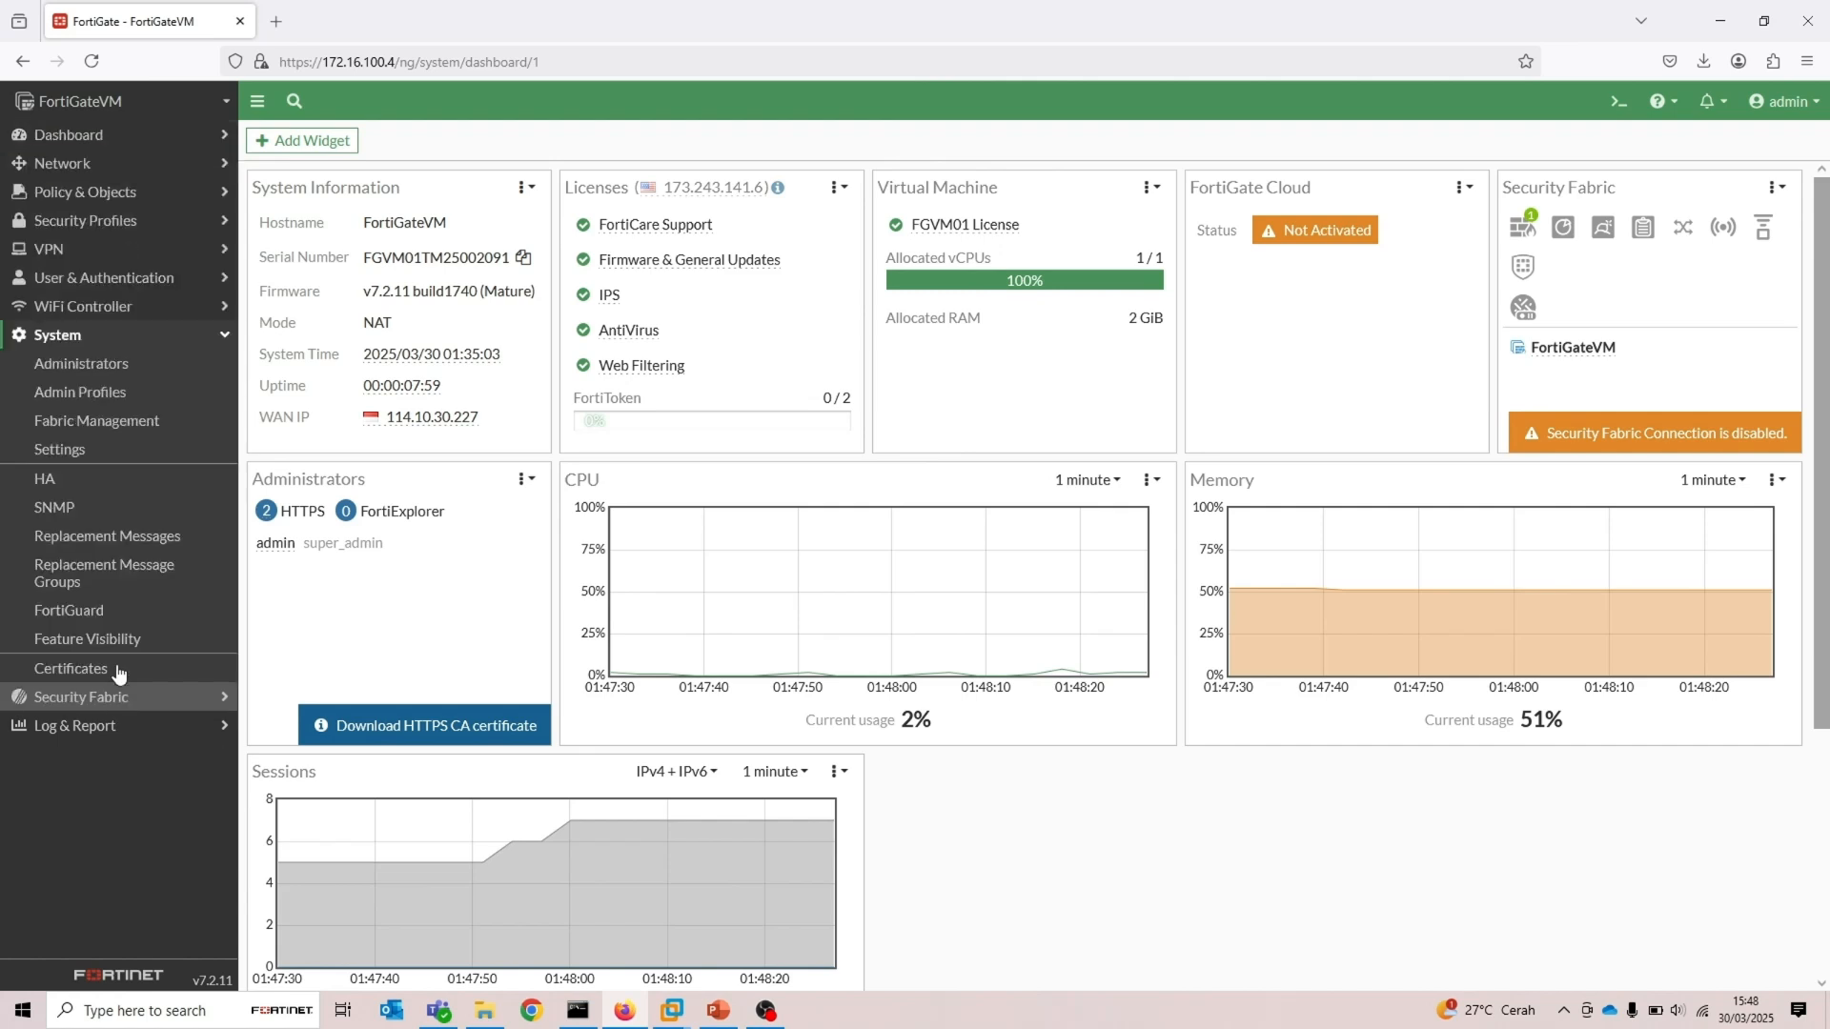
click(106, 373)
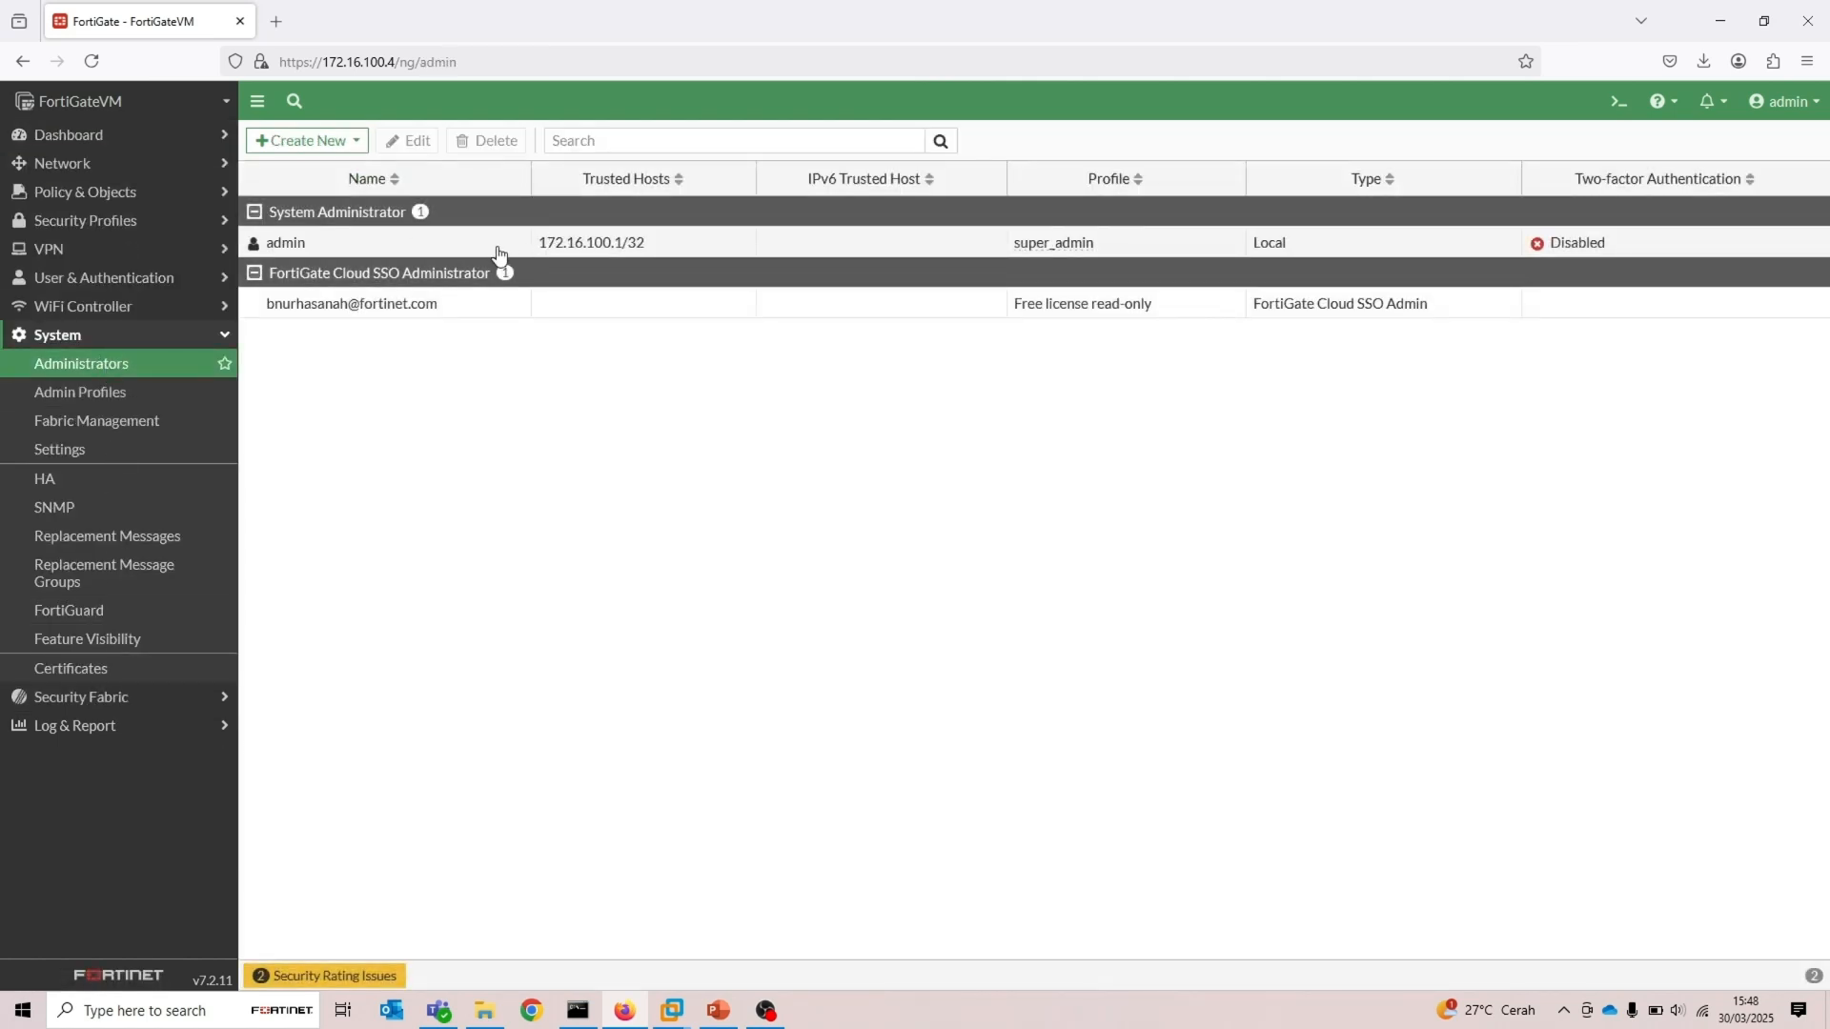
double_click(495, 254)
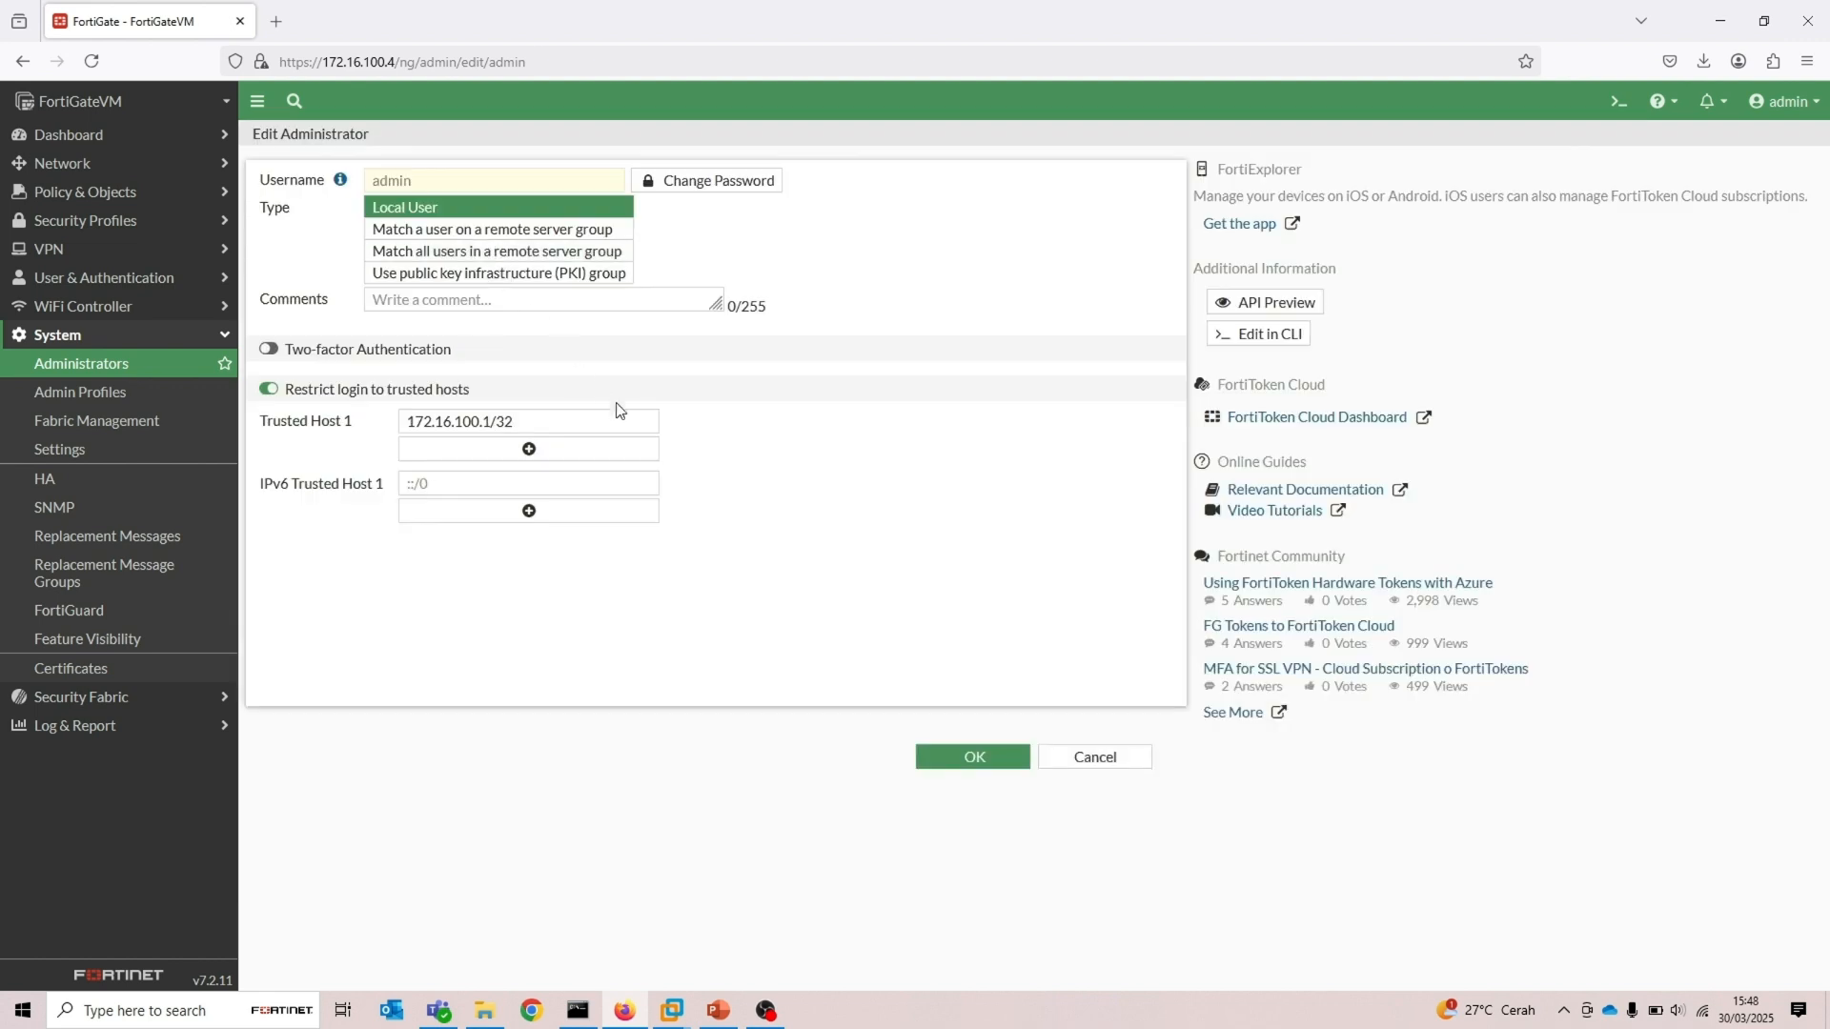
Add a second trusted host 192.168.0.105/32 to the admin account and save it
click(578, 1011)
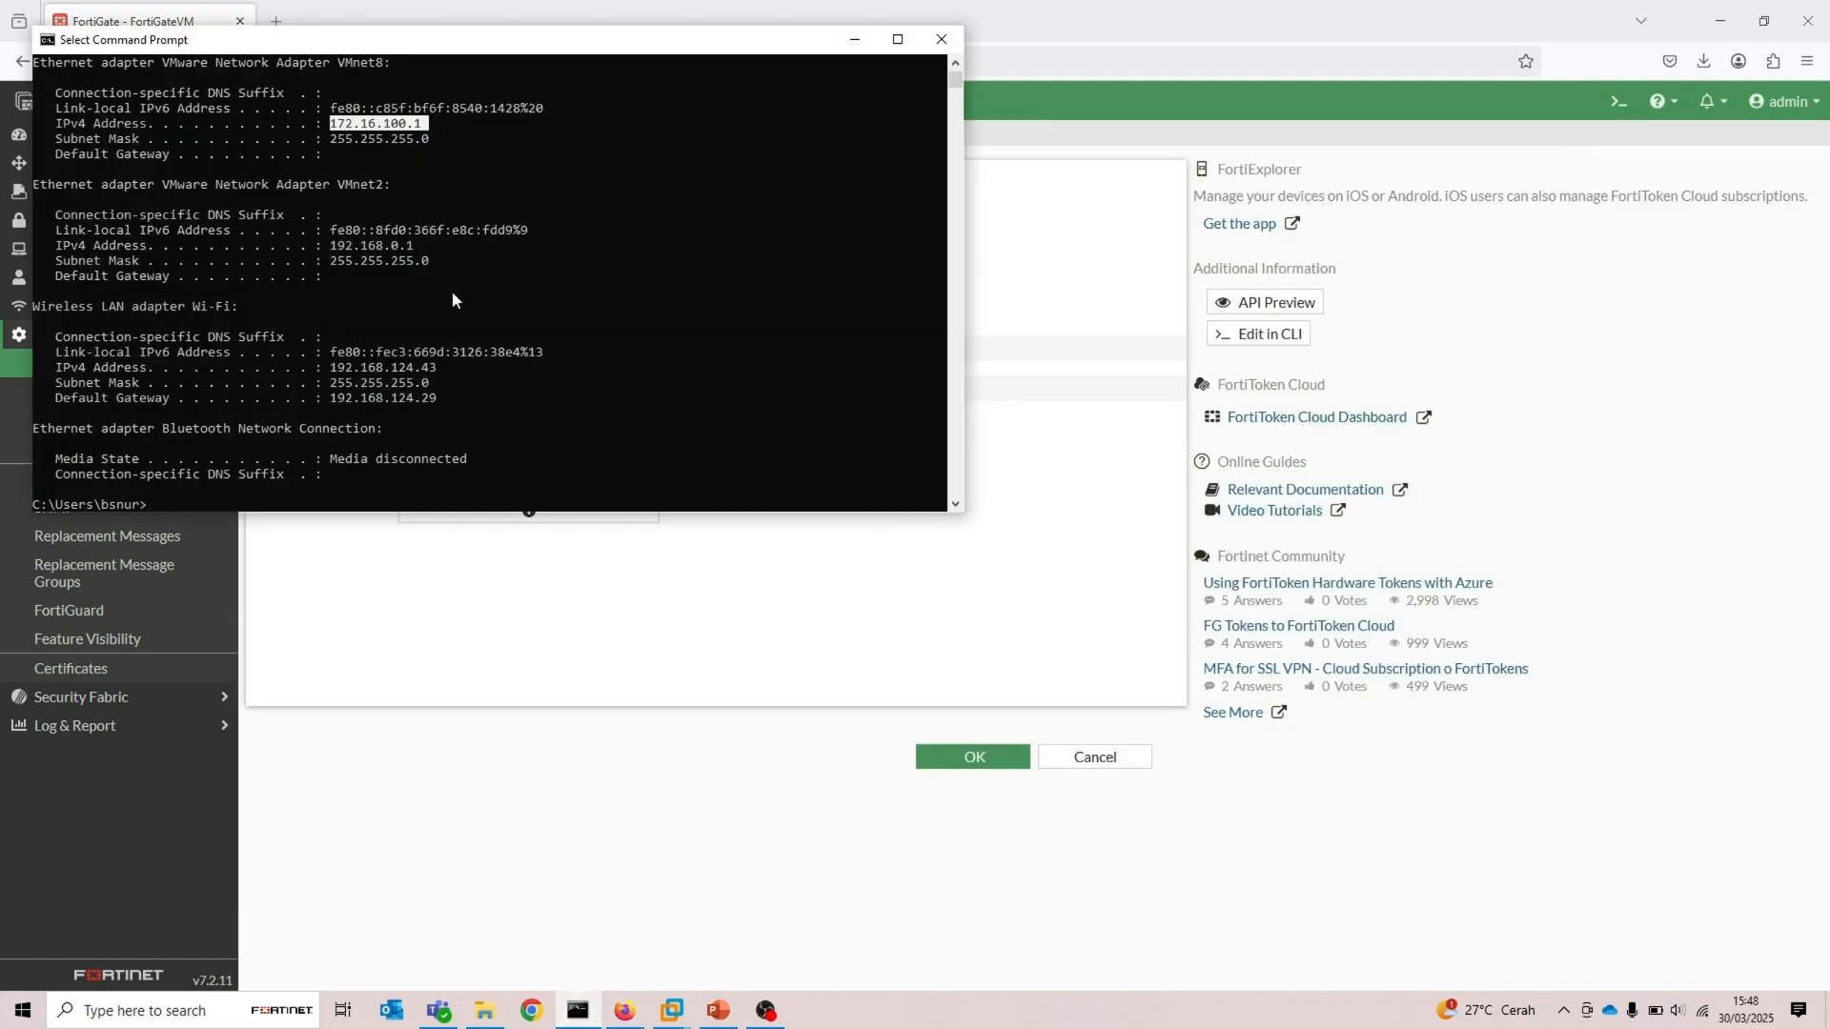
click(550, 646)
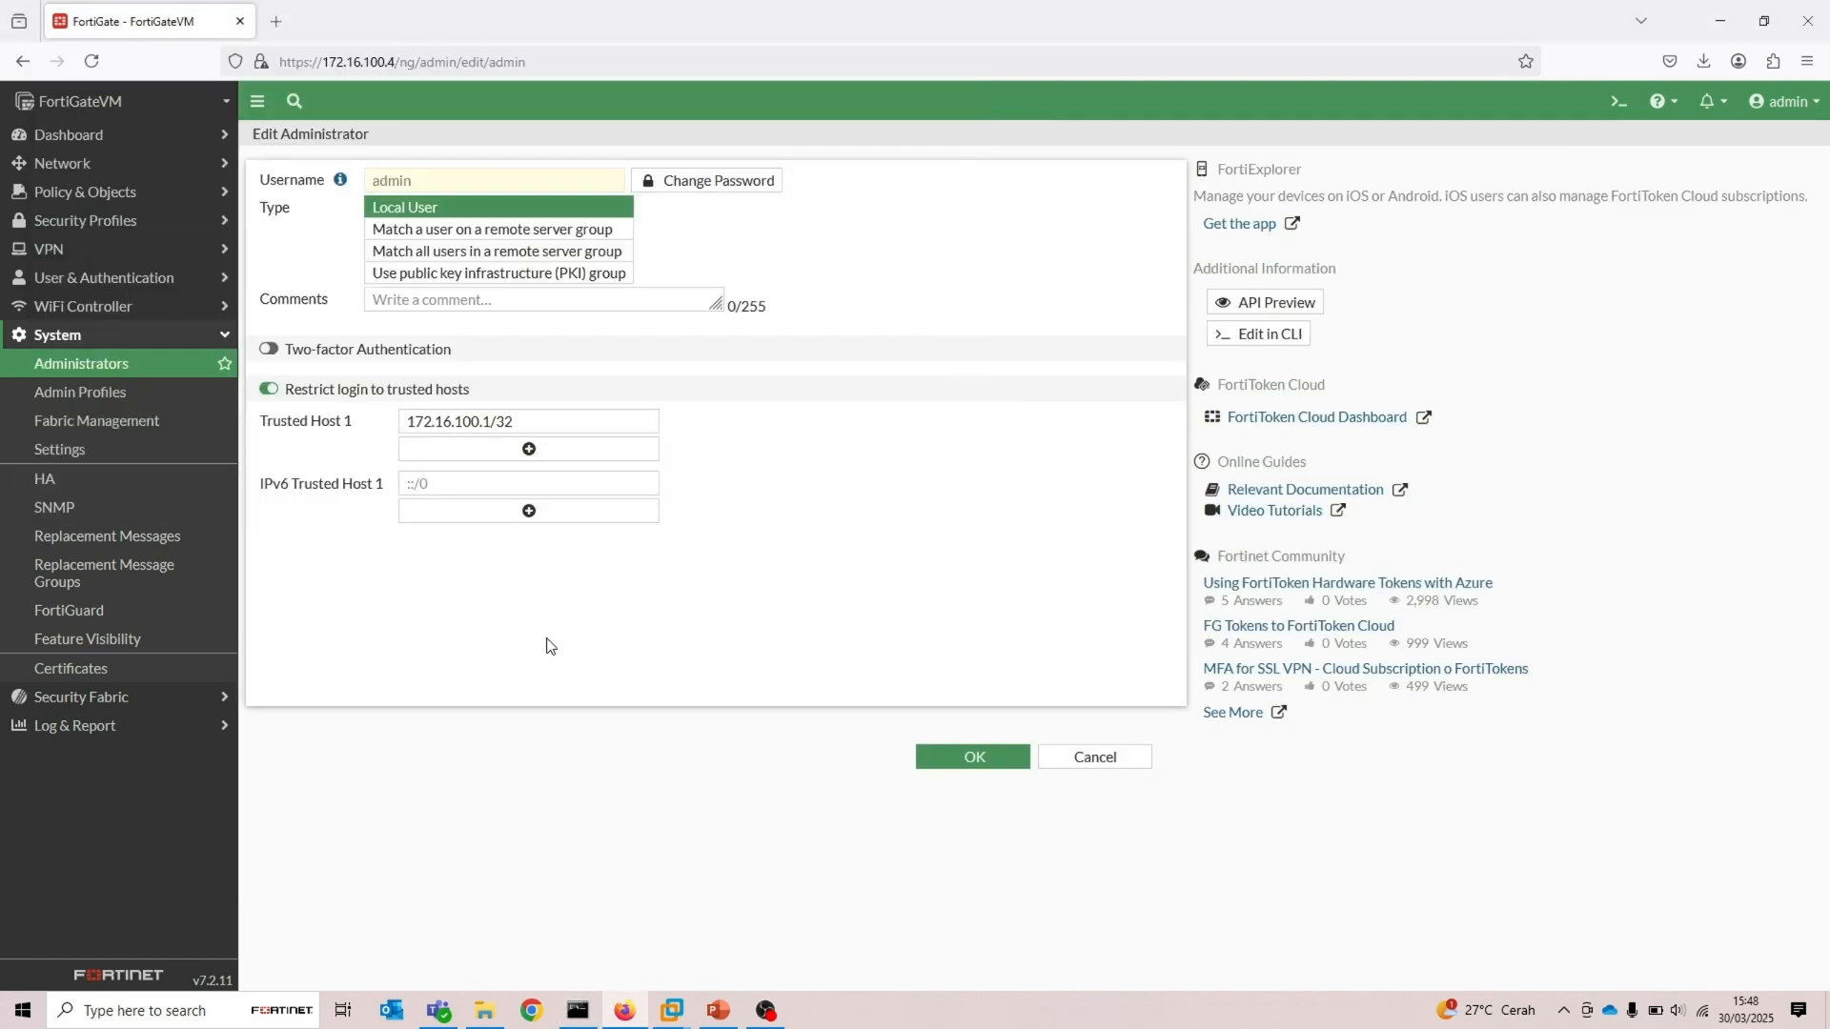
click(539, 452)
click(527, 452)
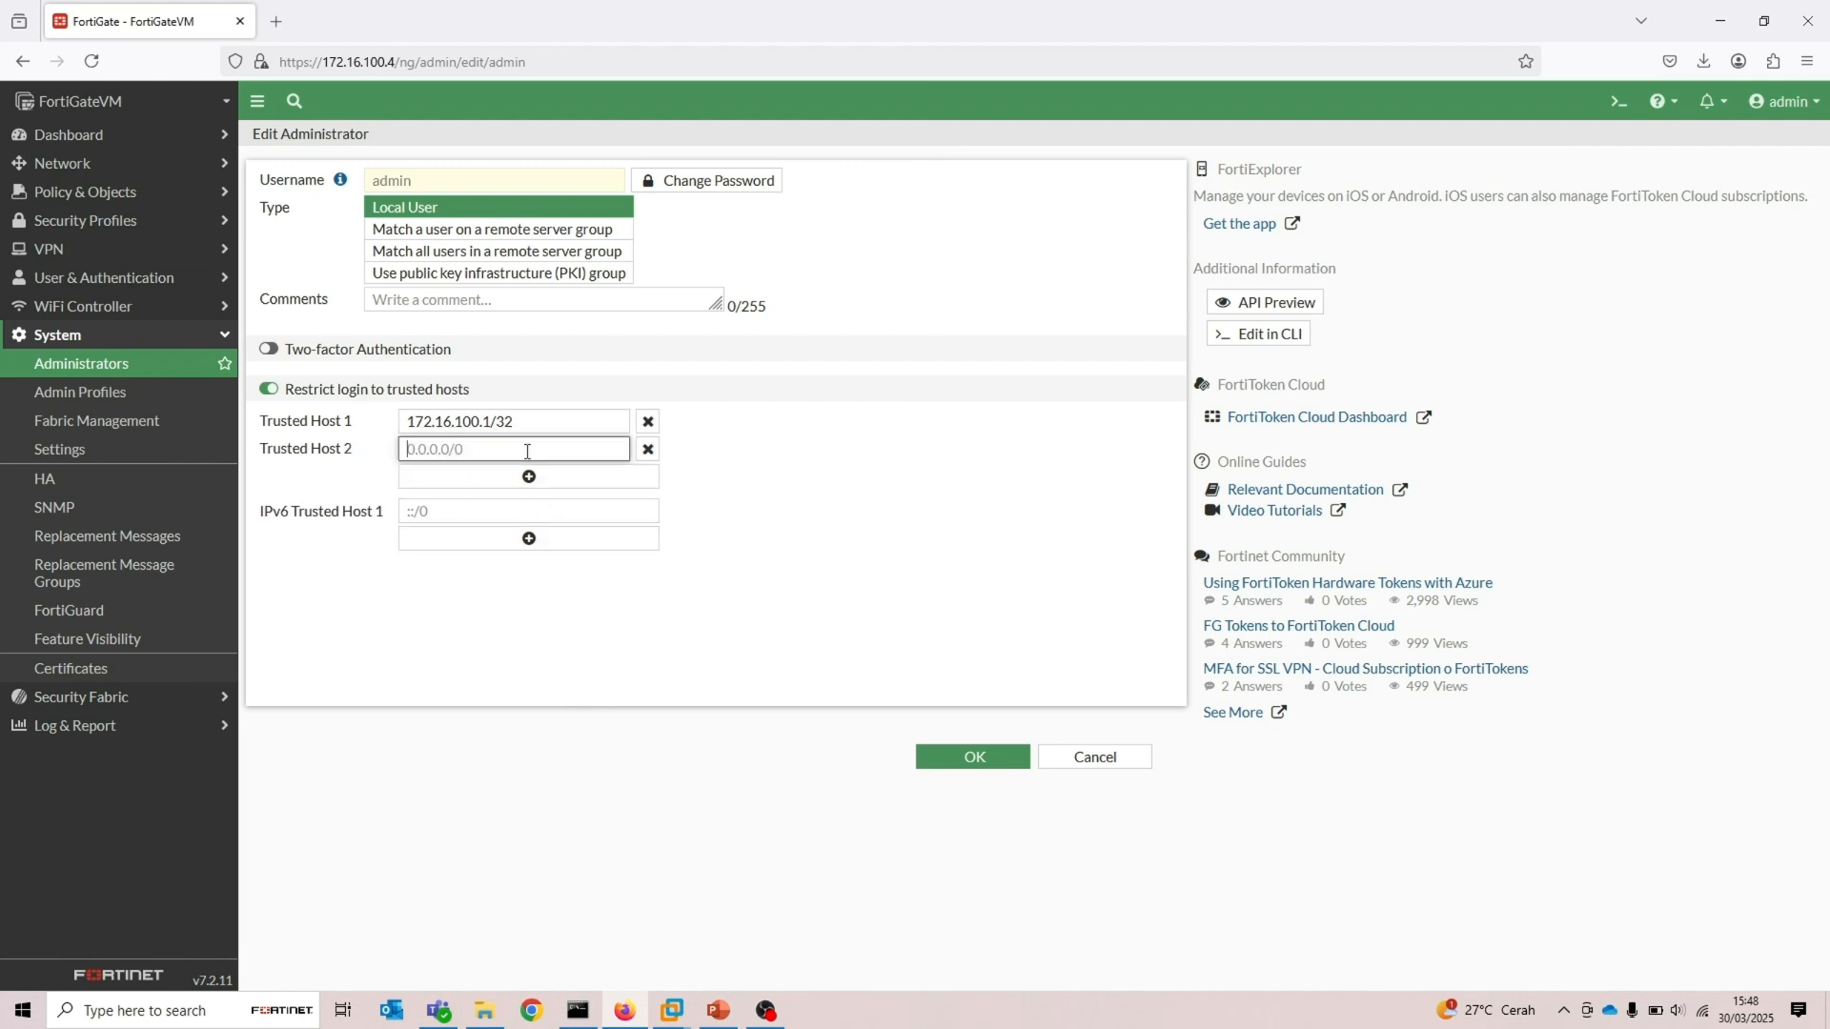
text(192.)
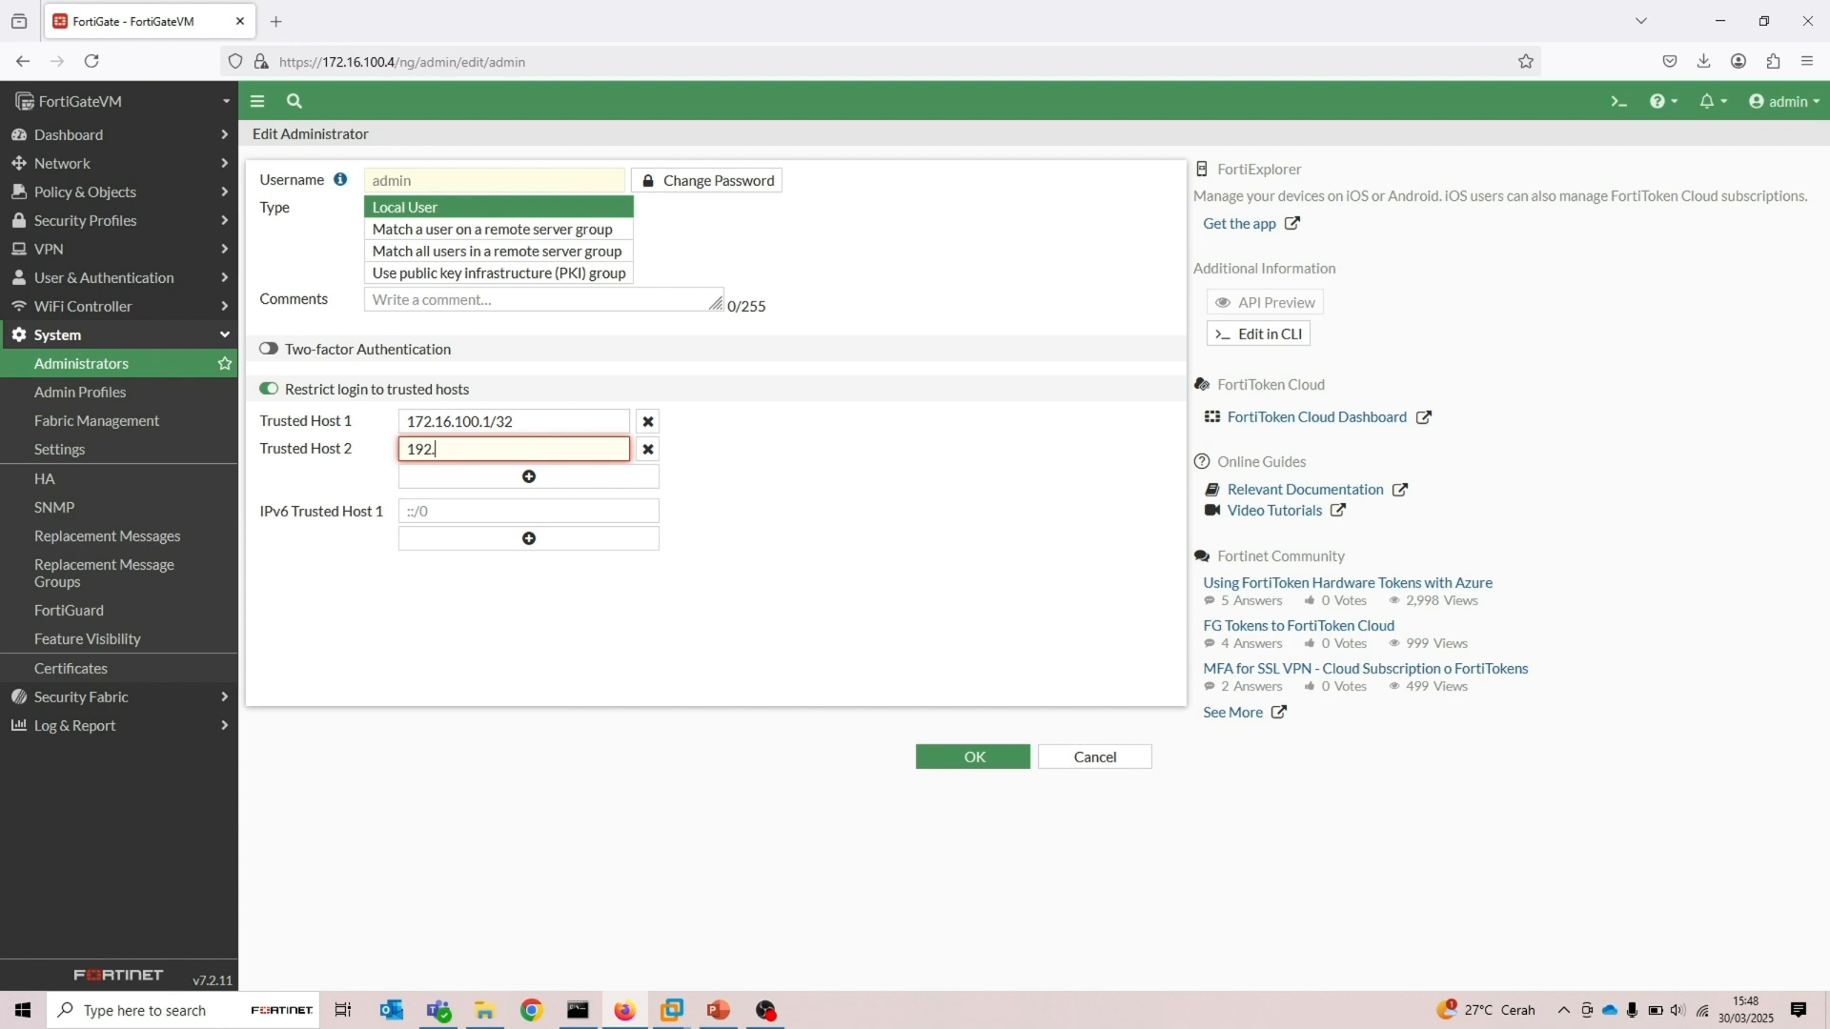
text(168.0.105/)
text(32)
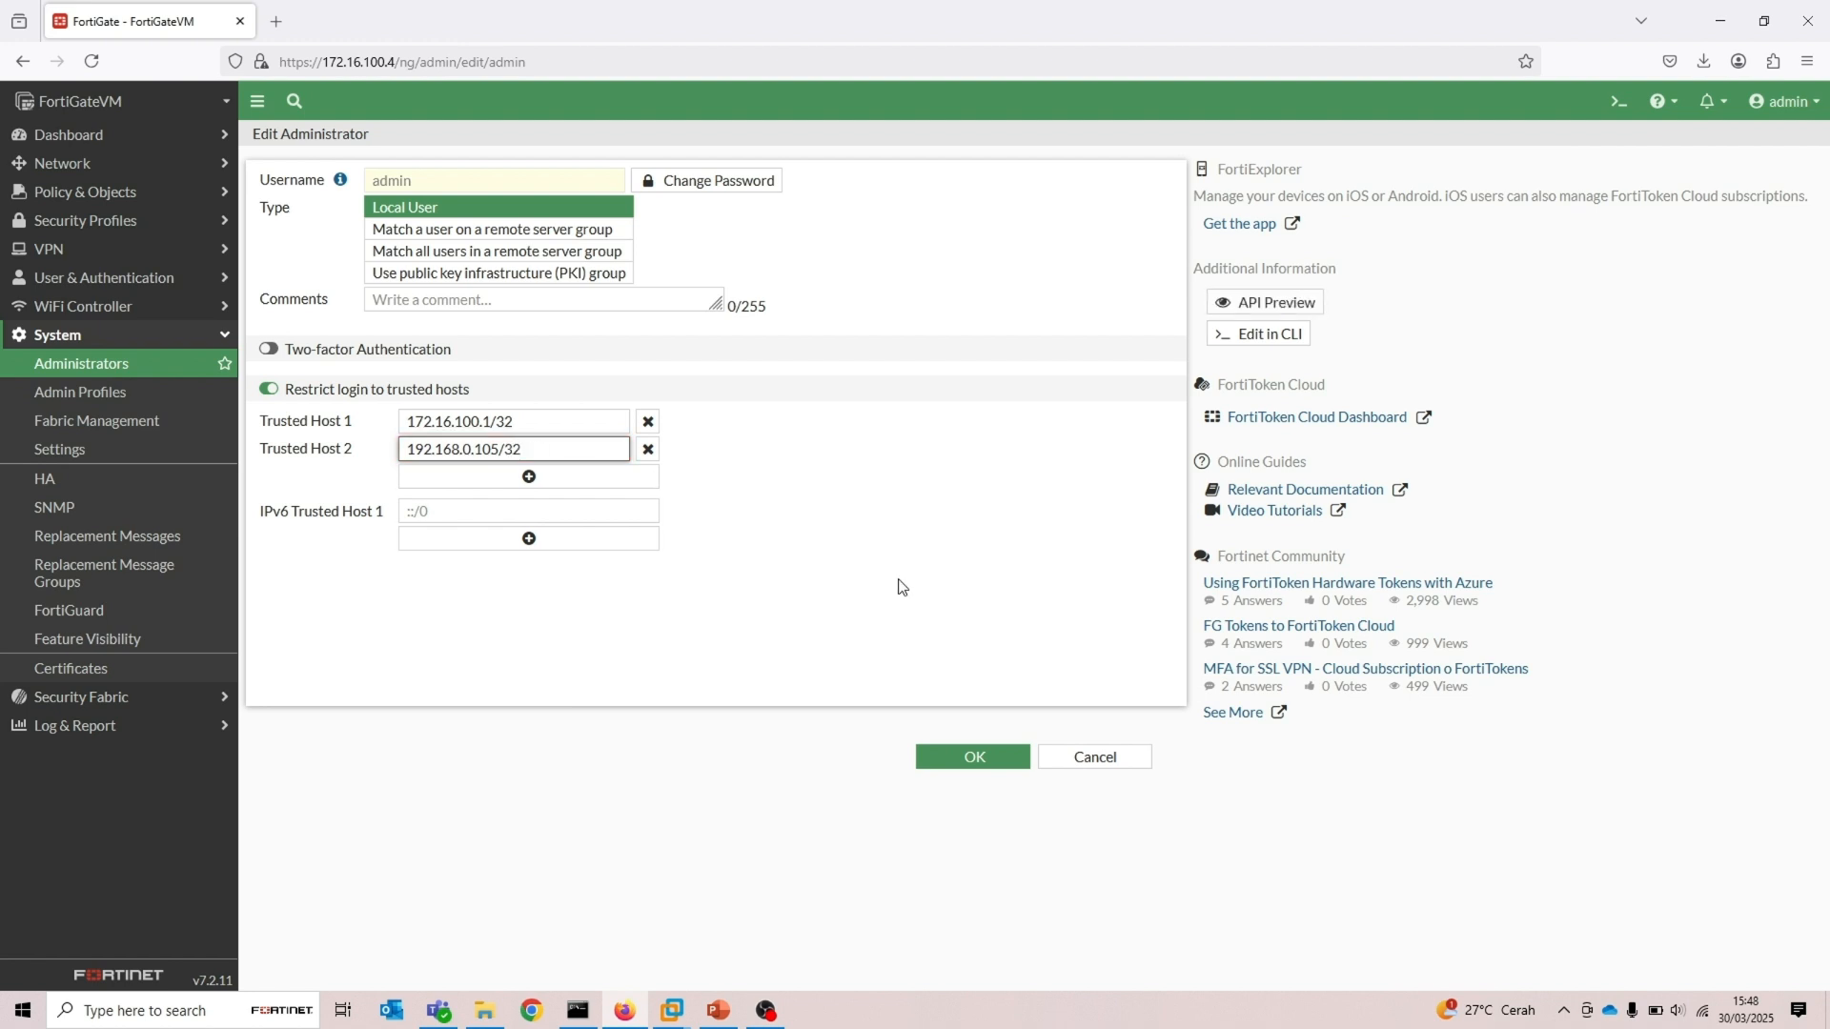
click(925, 611)
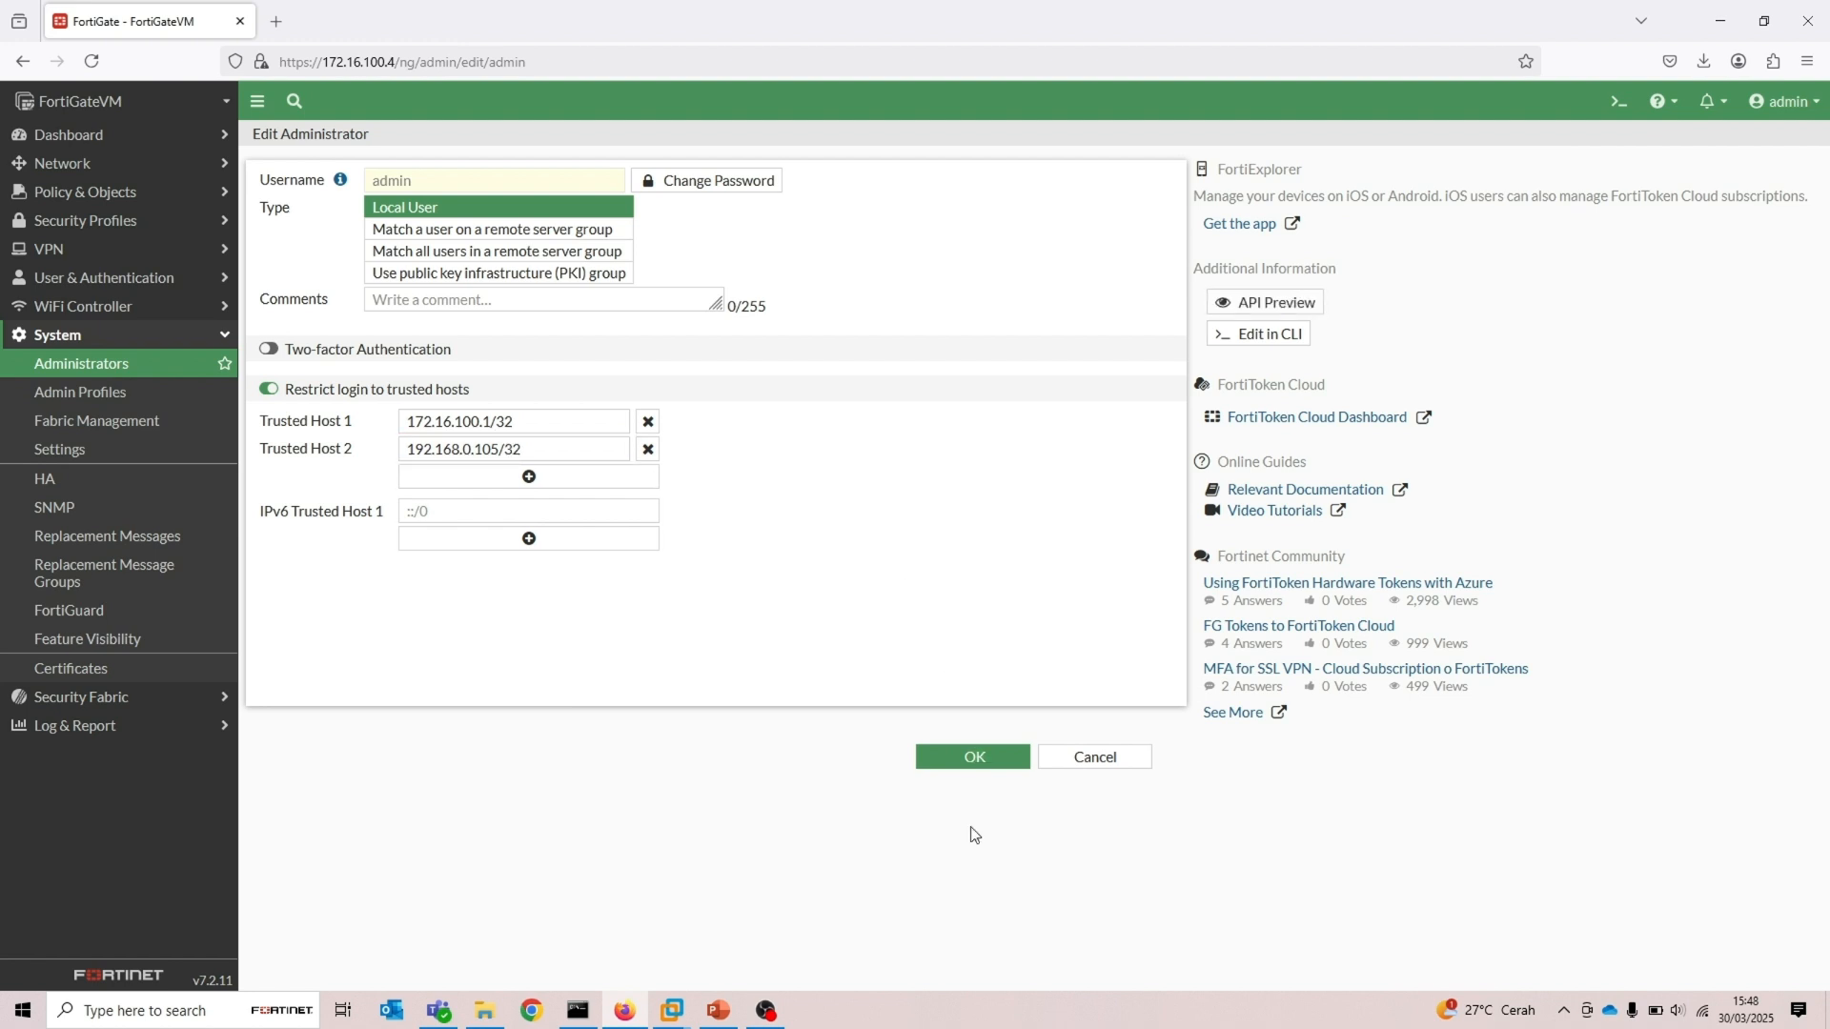
click(973, 756)
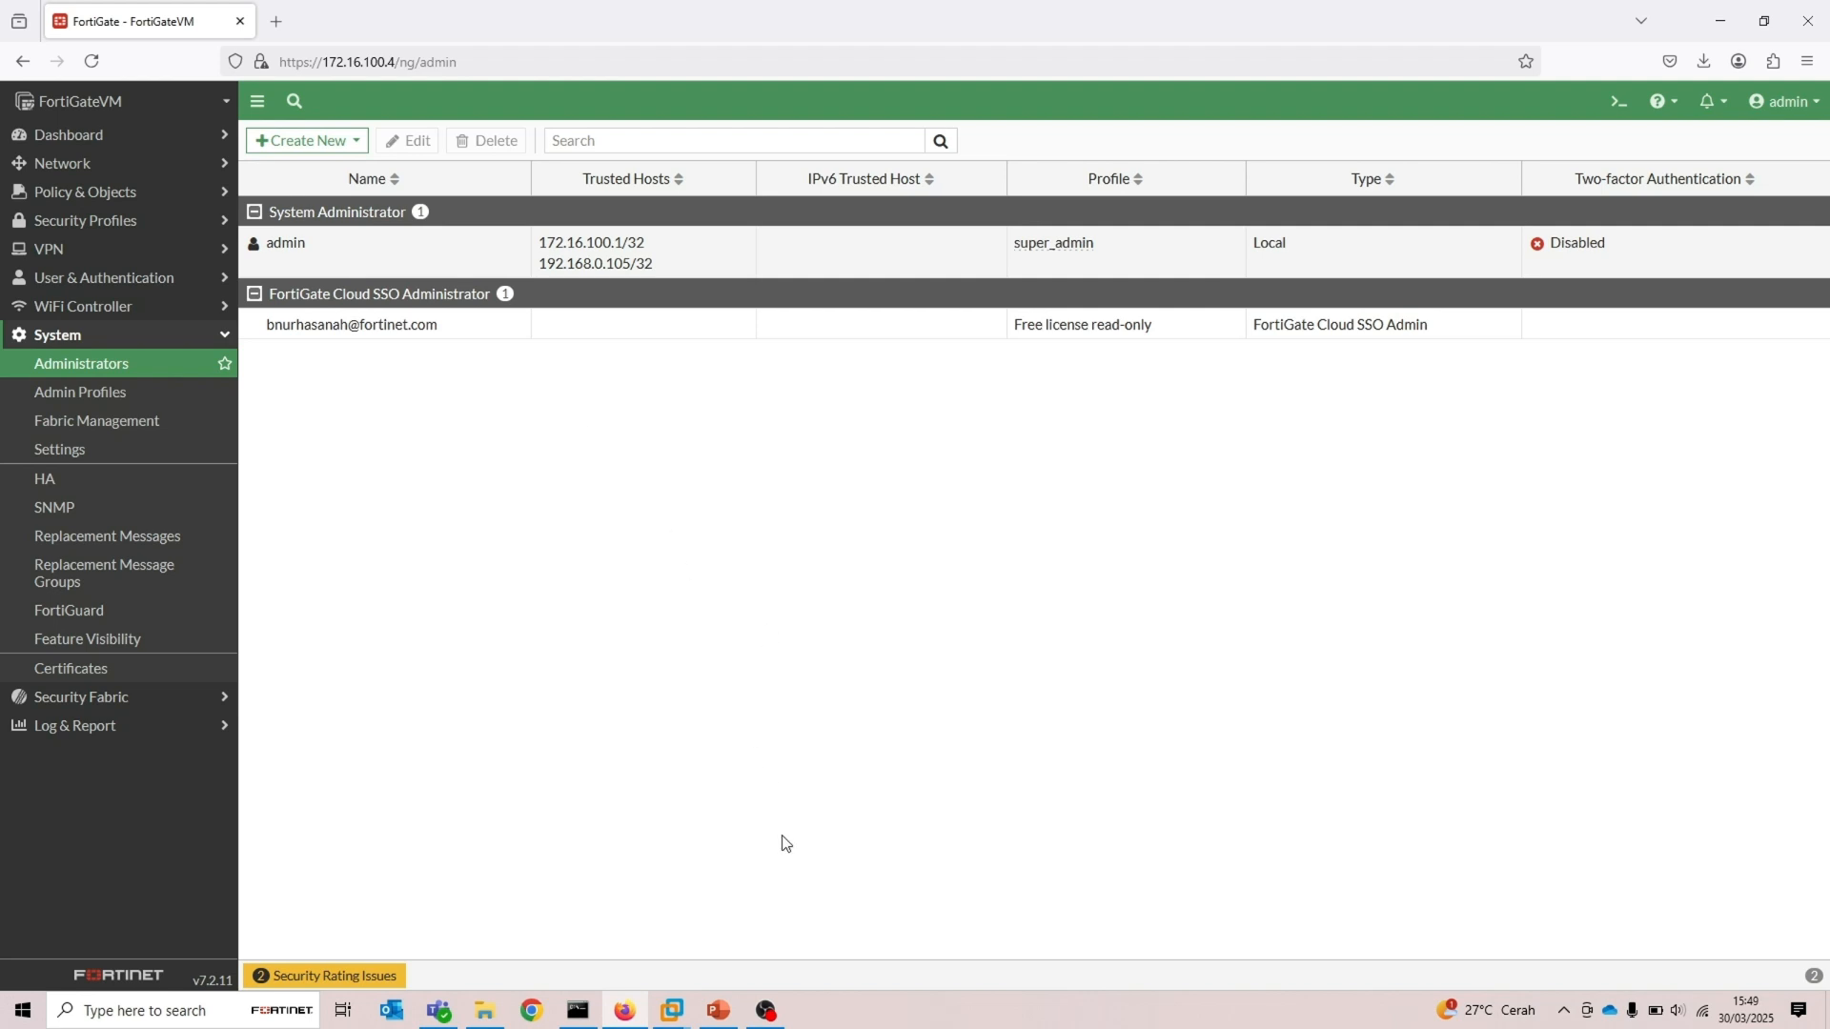
click(672, 1010)
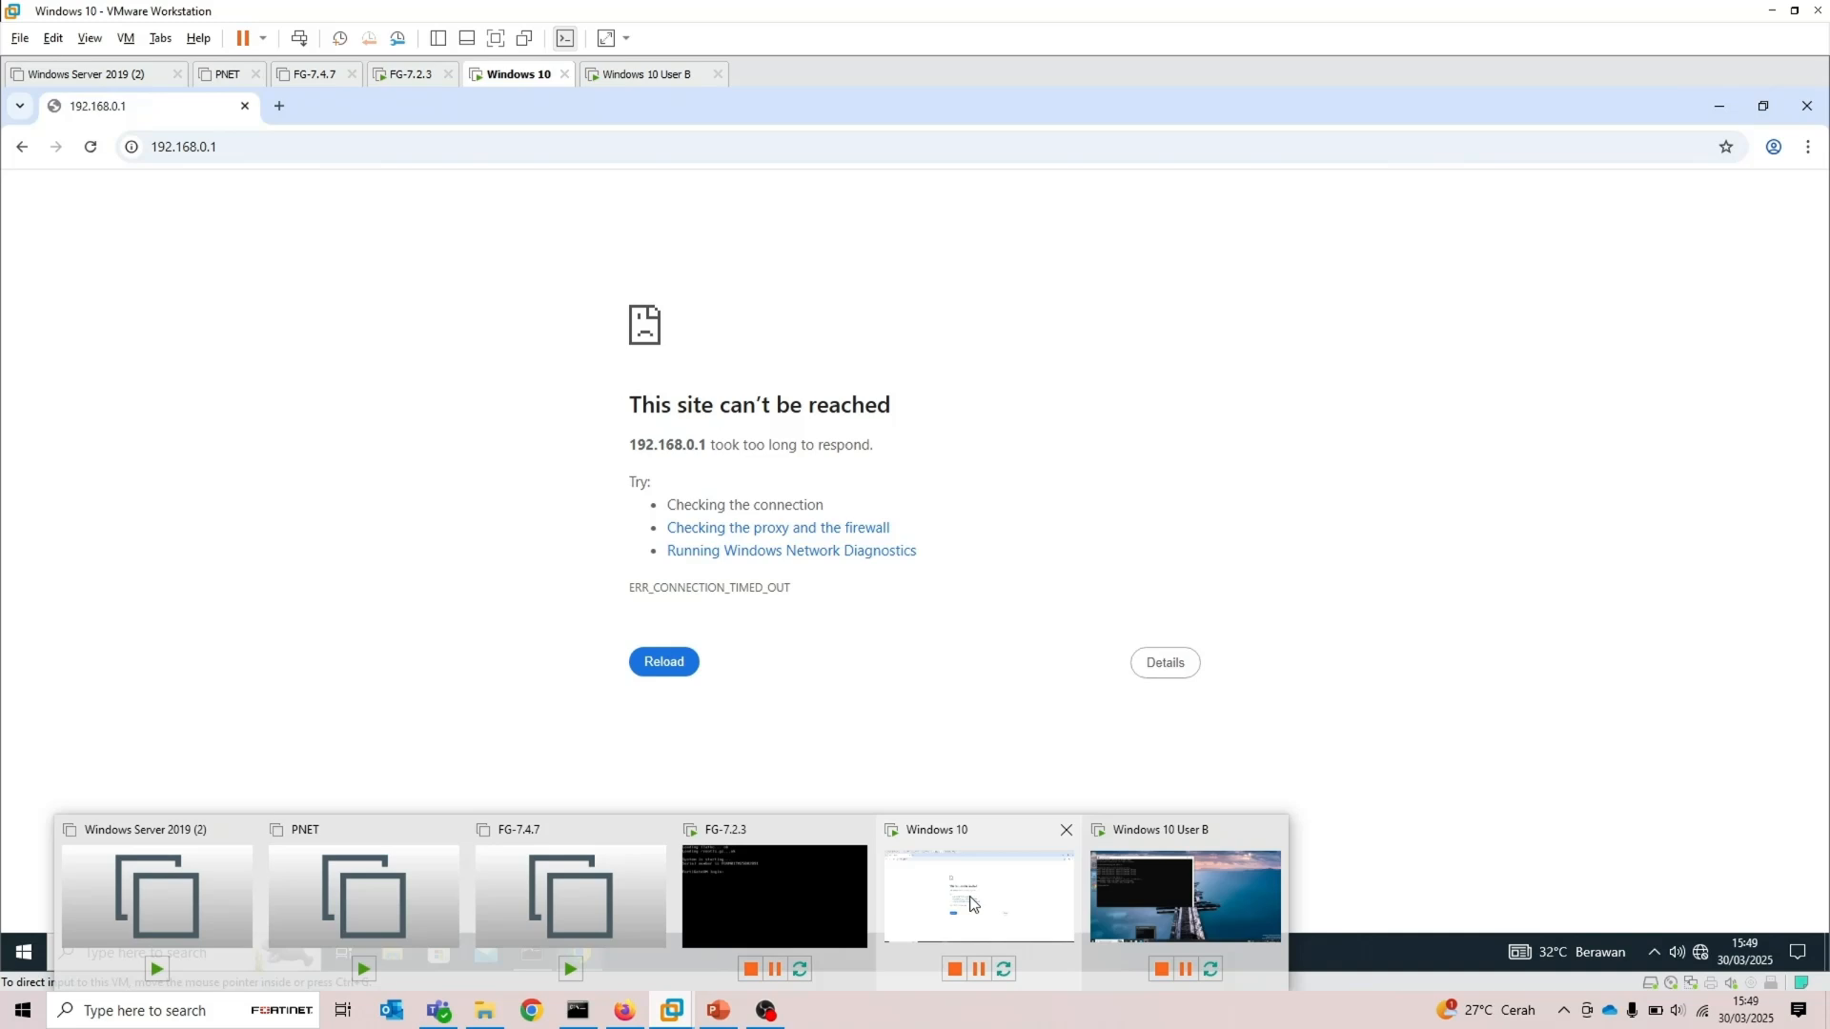
click(972, 896)
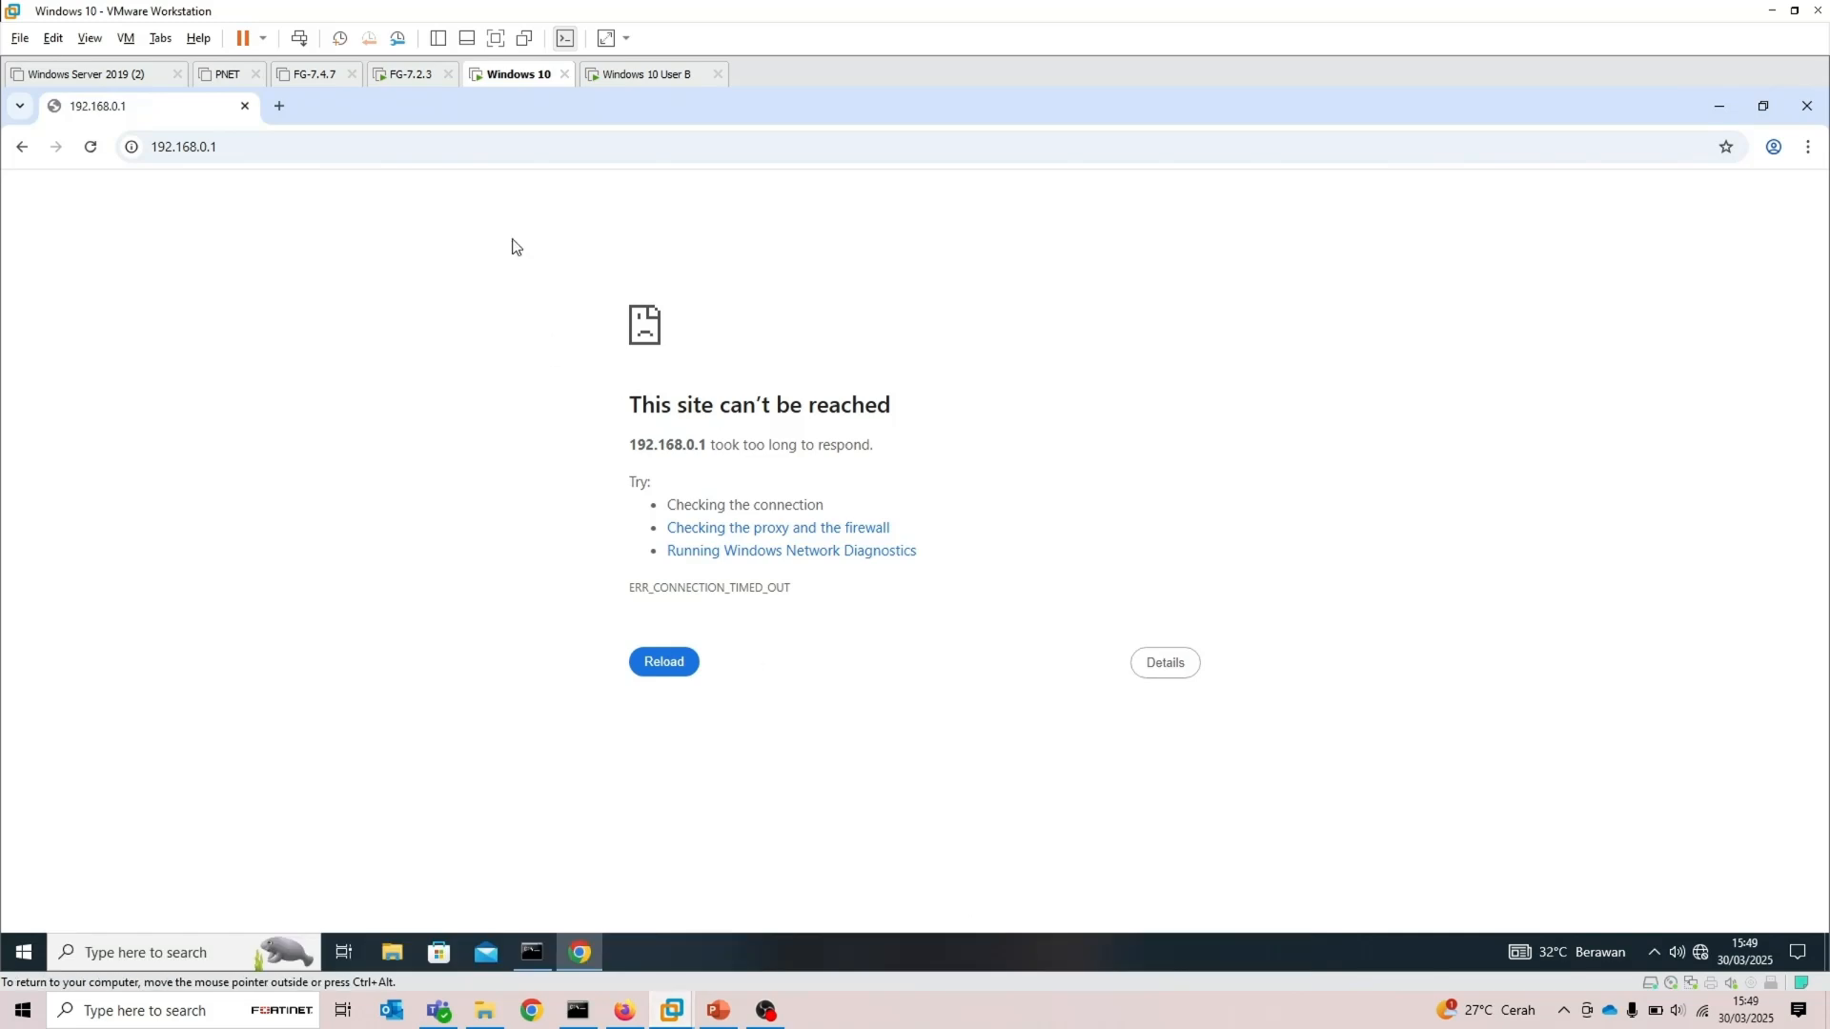
click(319, 150)
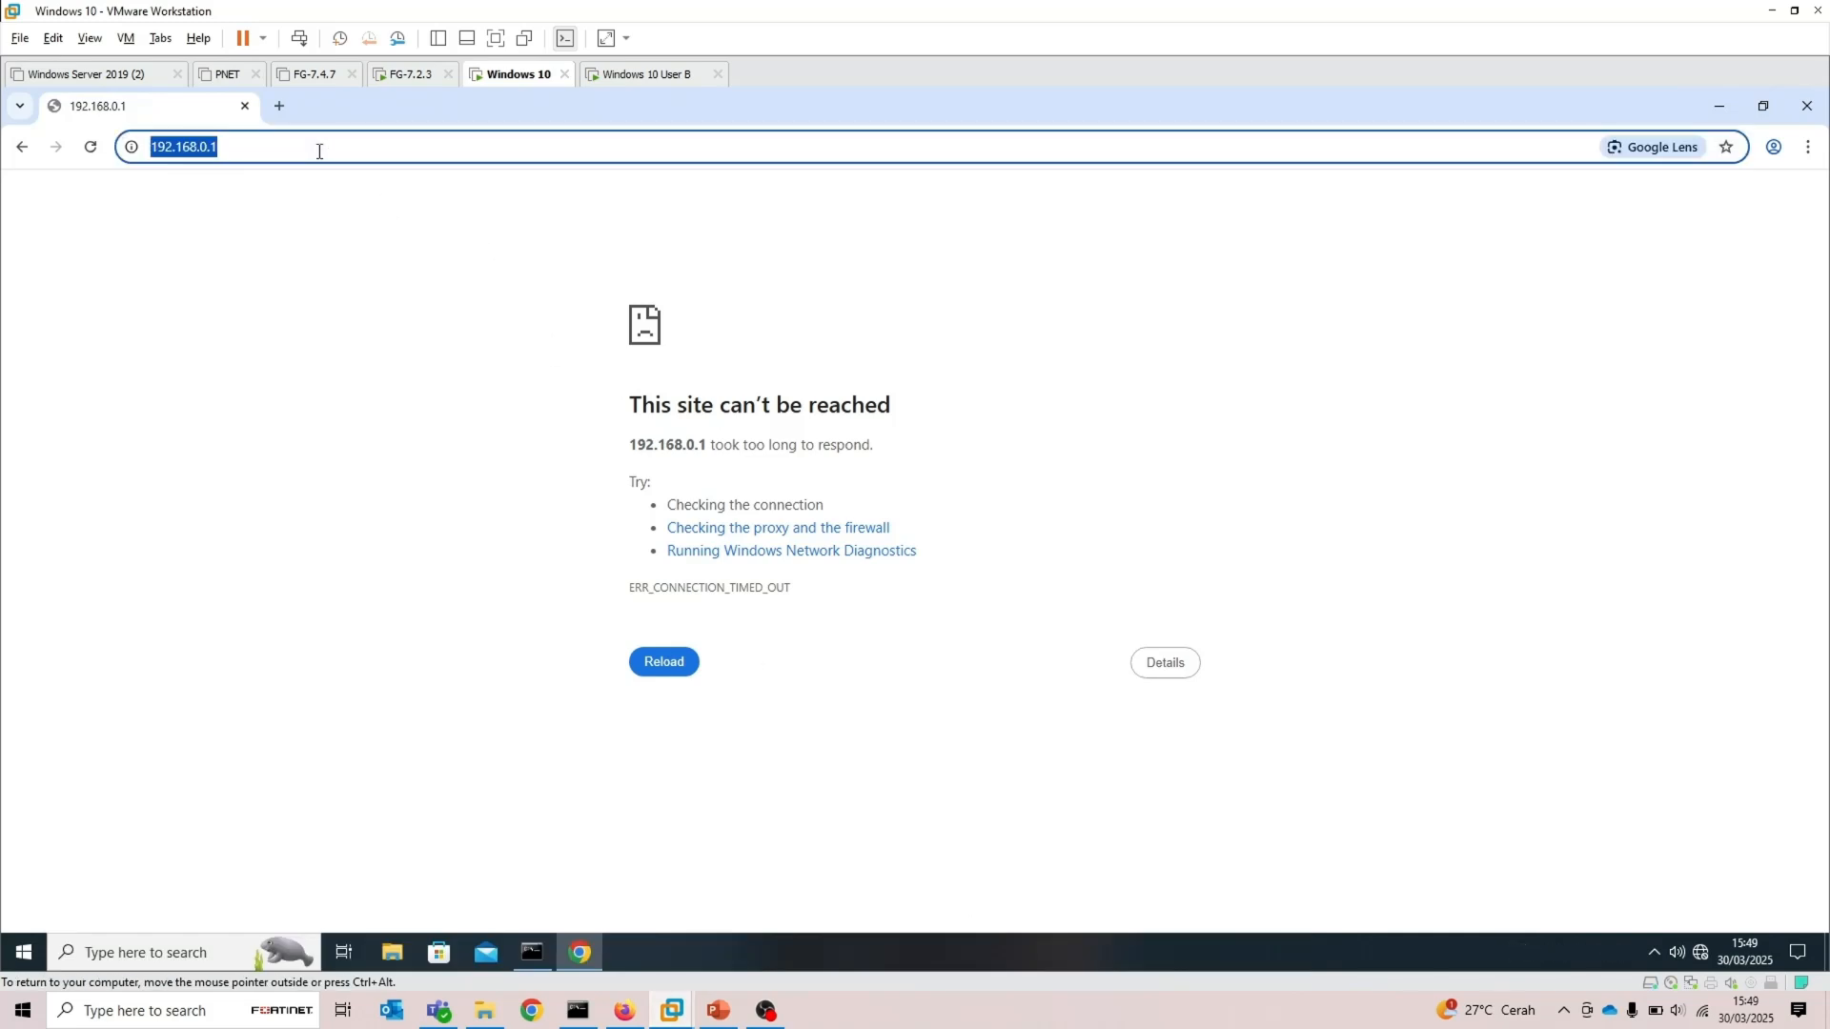
key(Return)
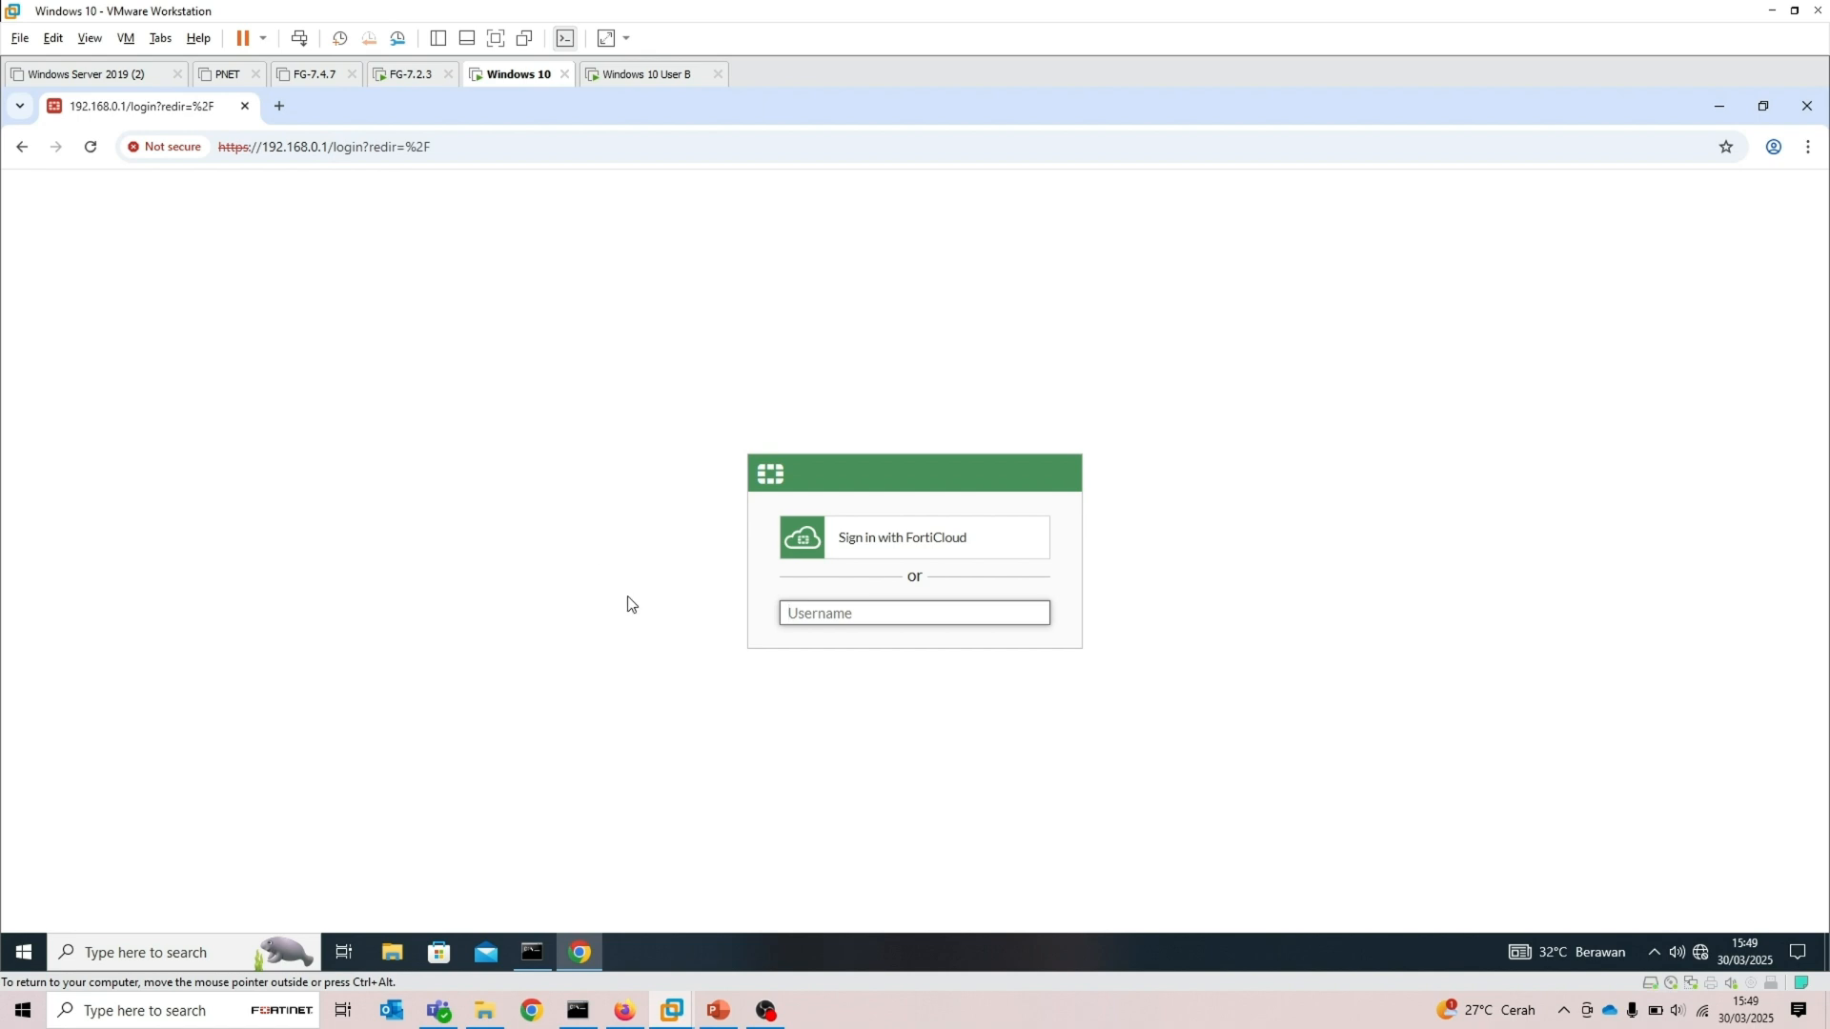
Log in to the FortiGate as admin with the account password
text(admin)
key(Tab)
text(Fortinet)
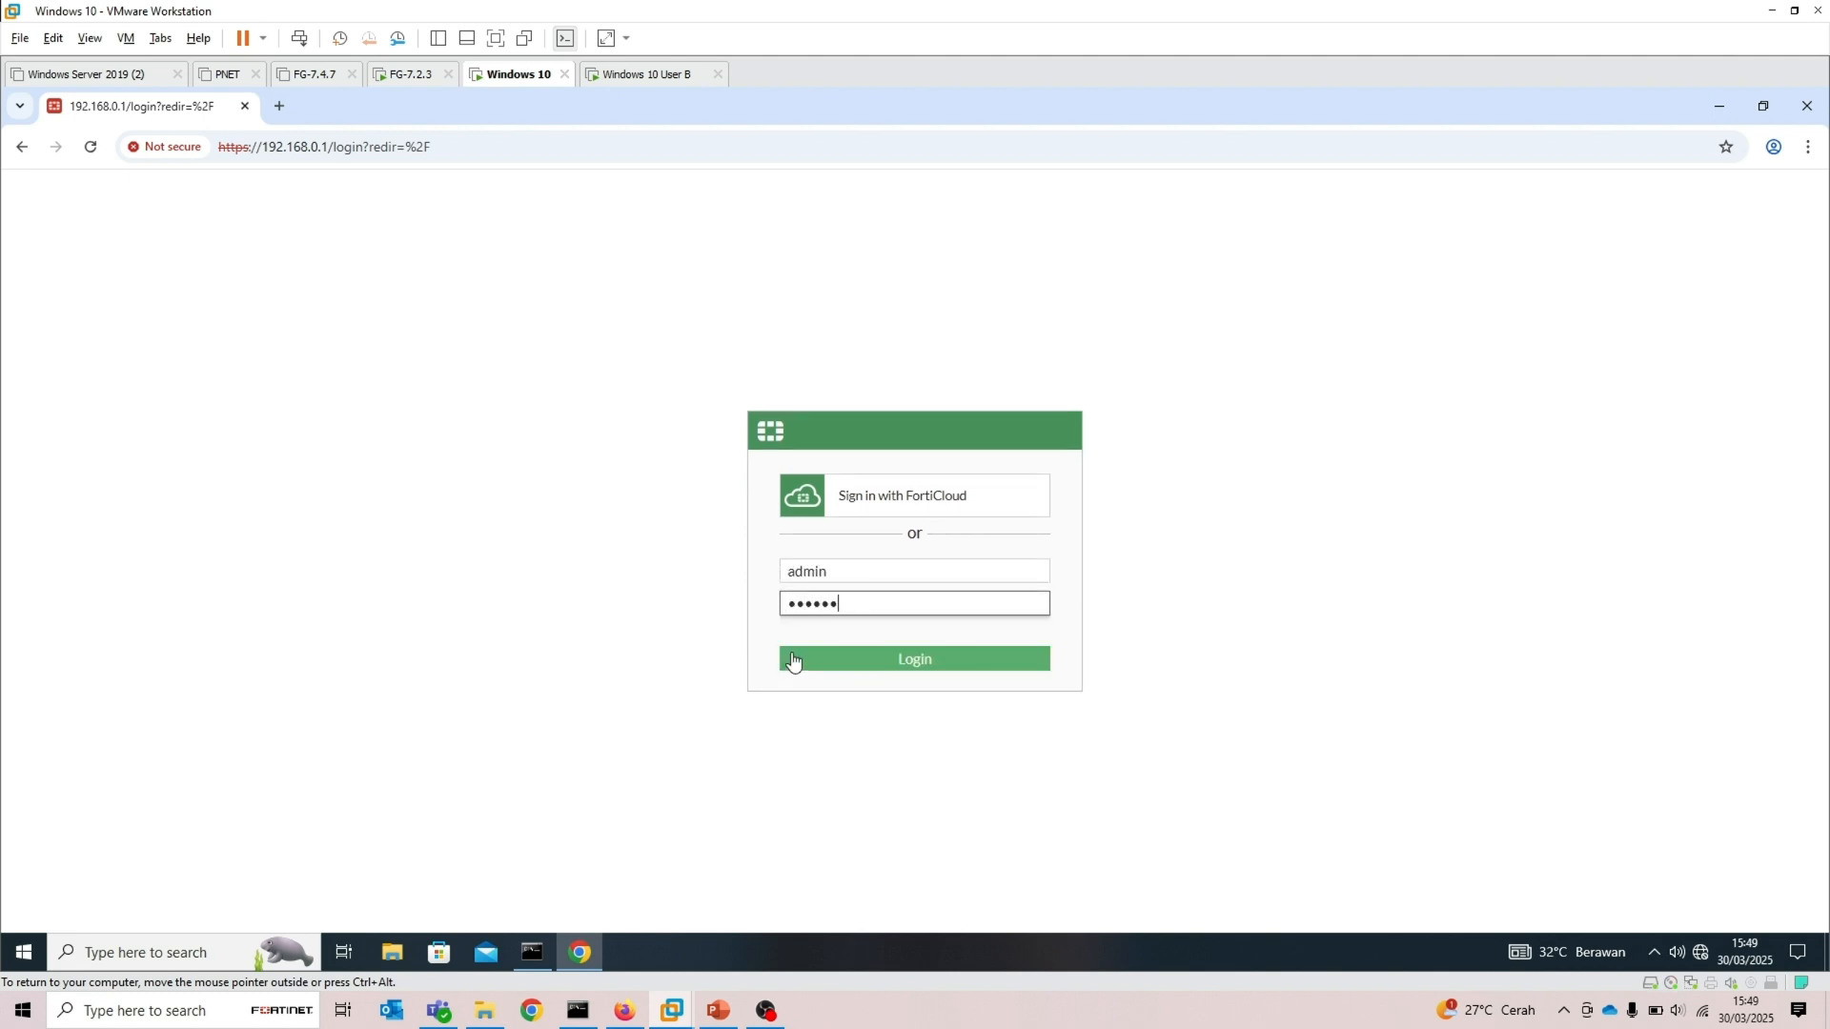
key(Return)
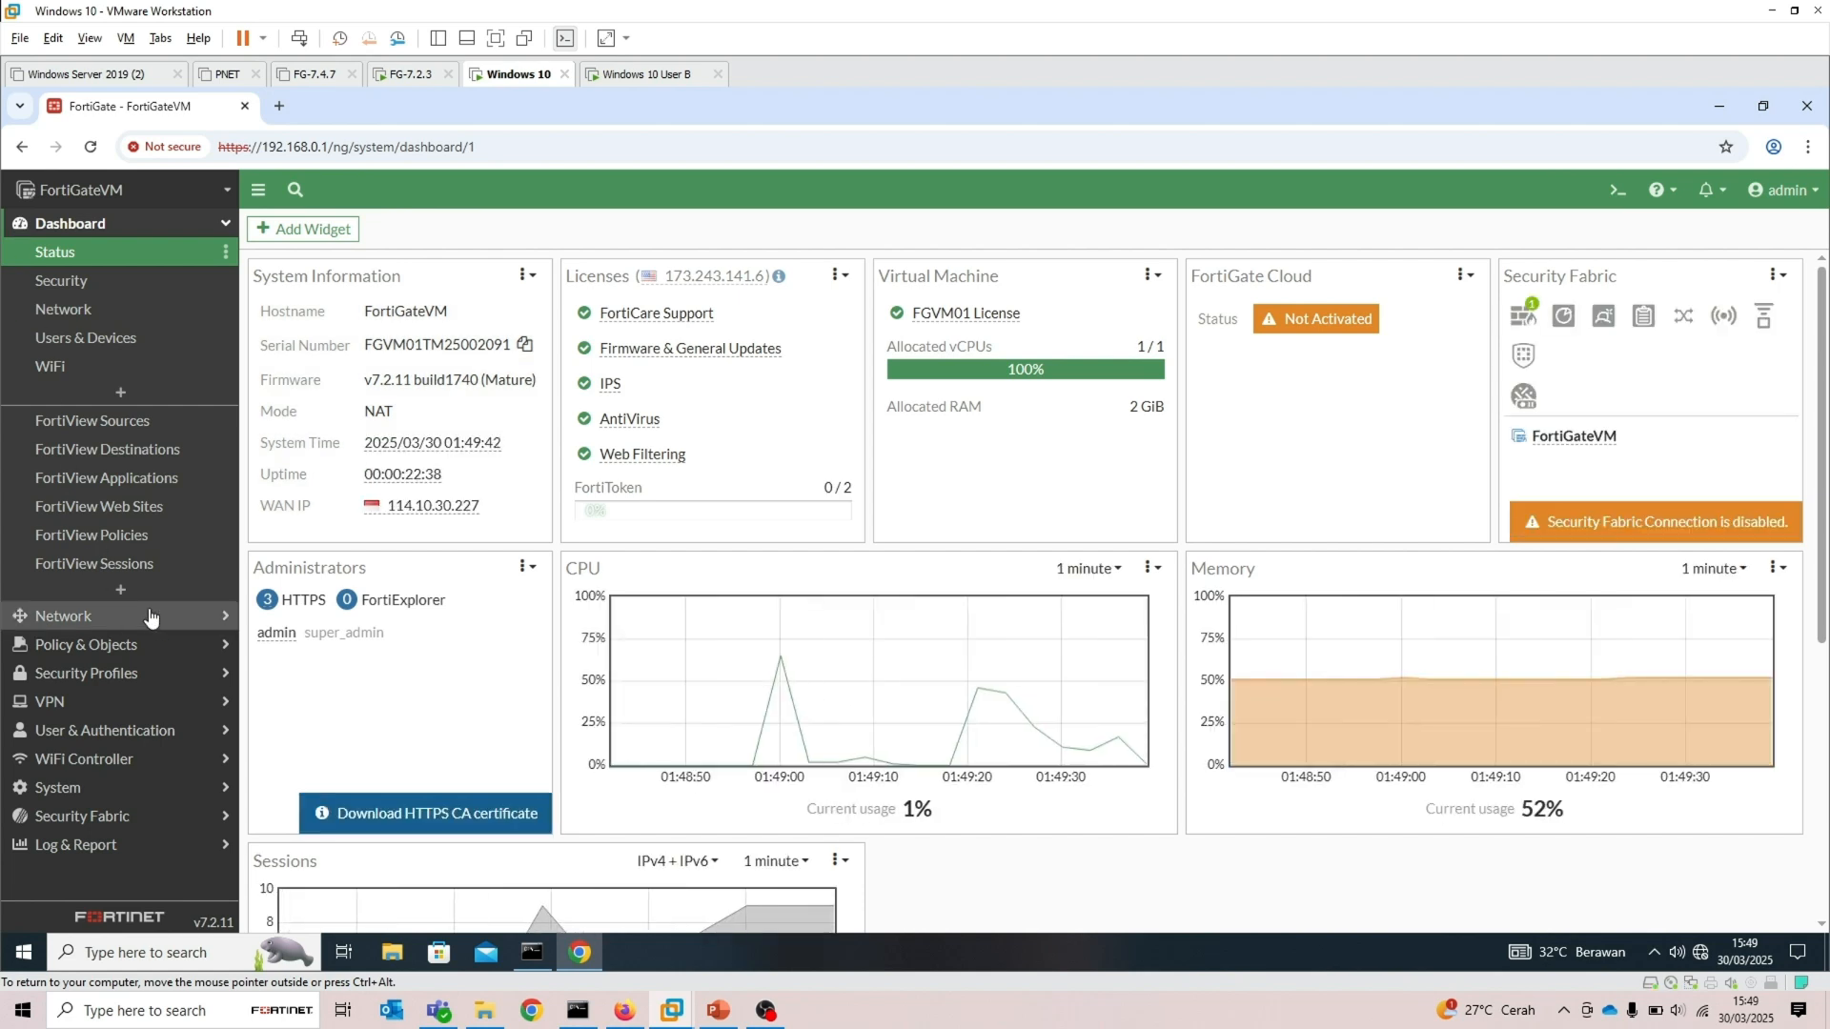
Switch to the Windows 10 User B VM and bring up its Command Prompt
click(127, 790)
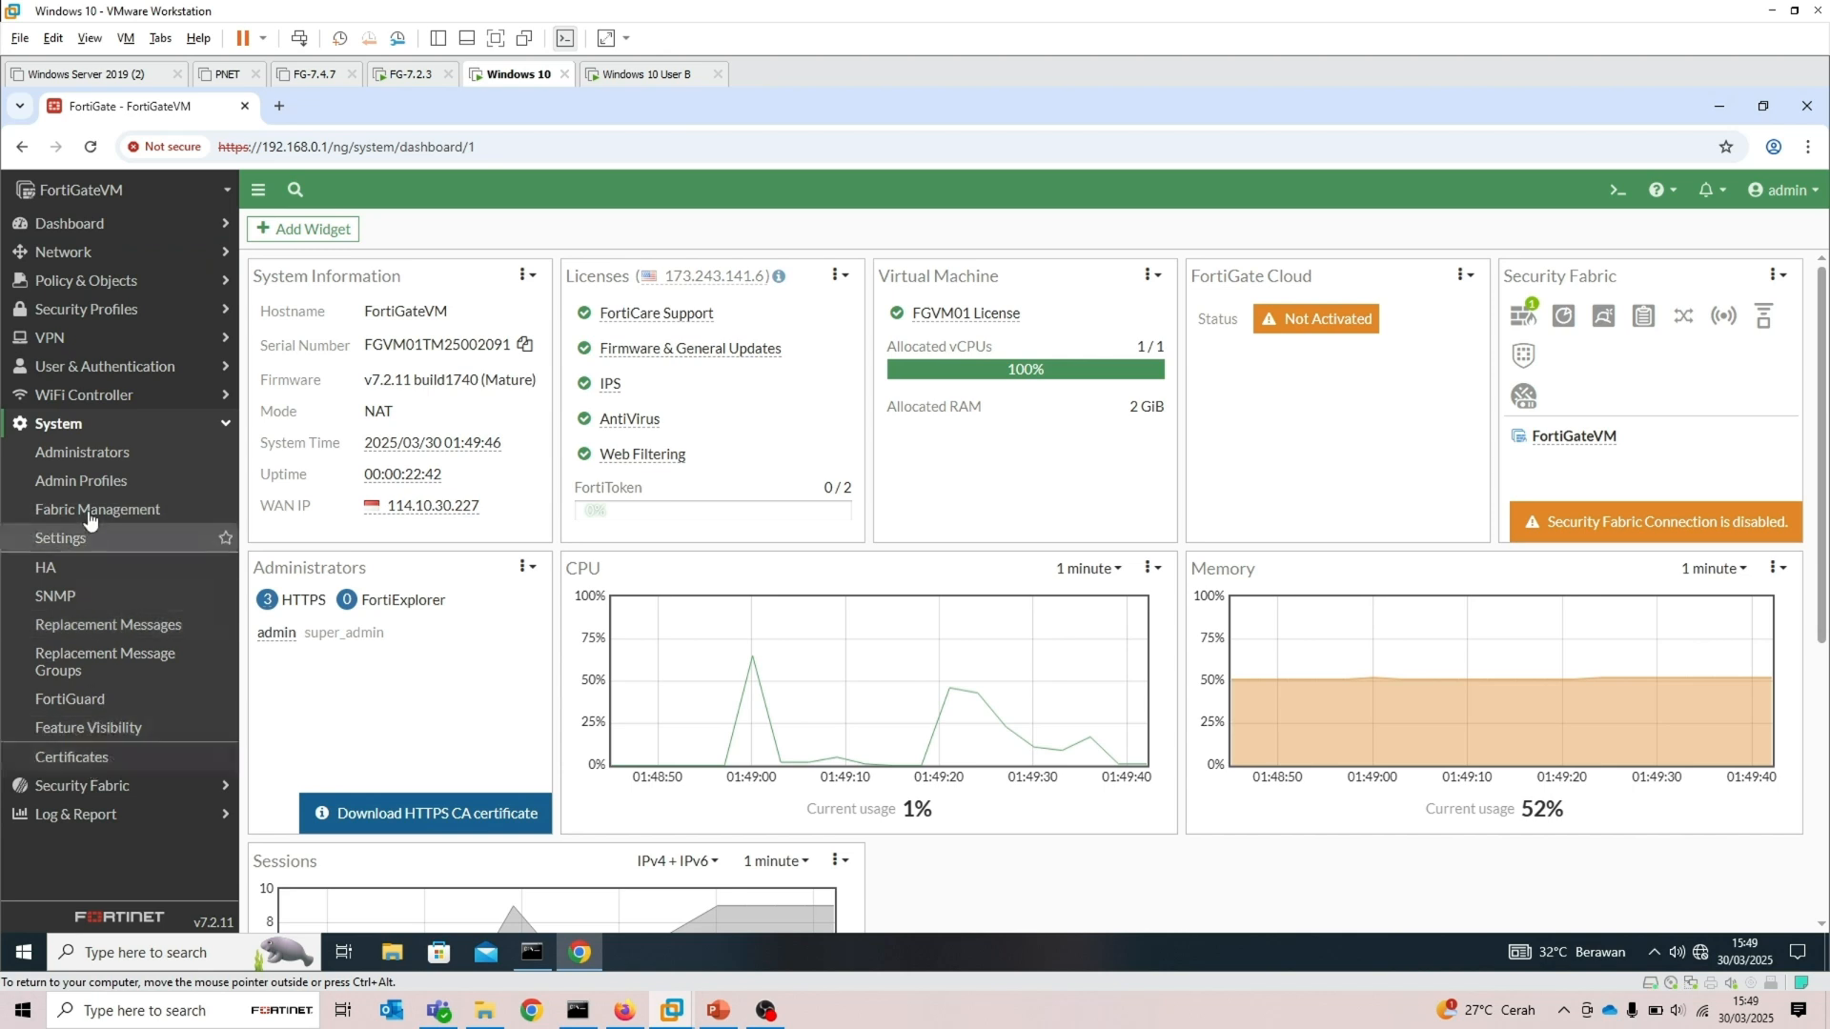
click(89, 460)
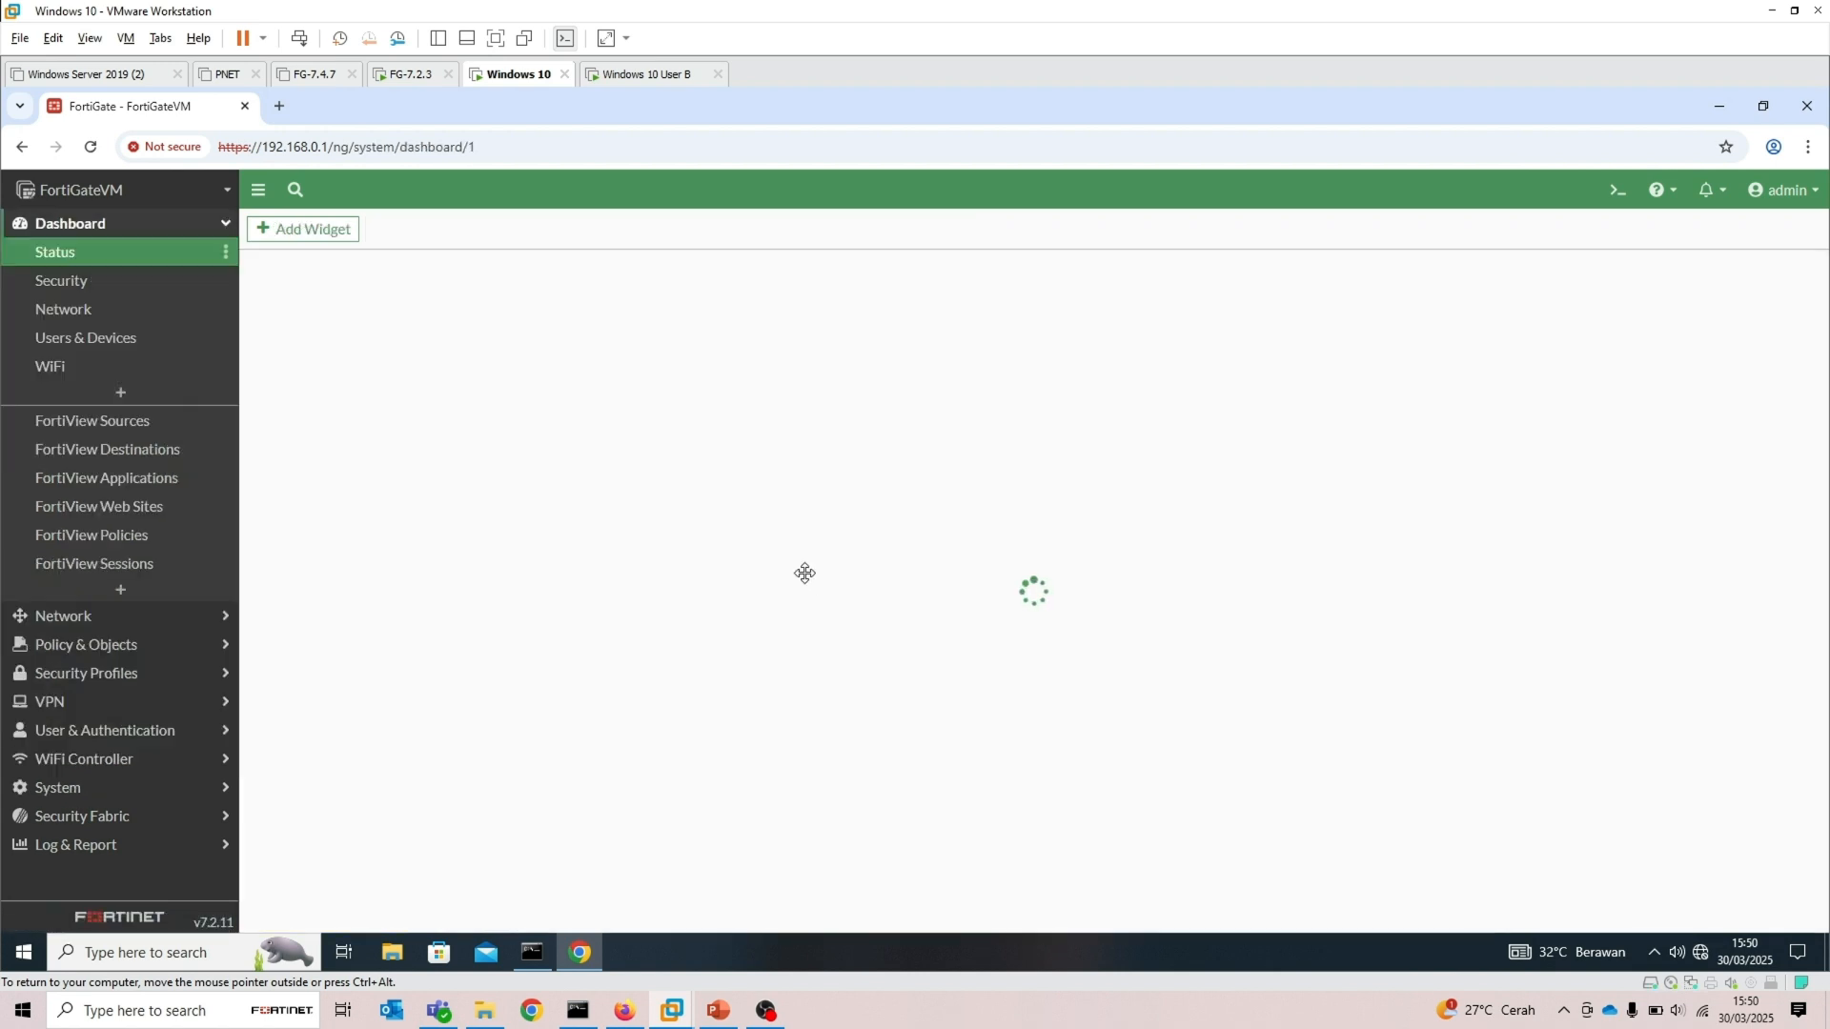
click(633, 77)
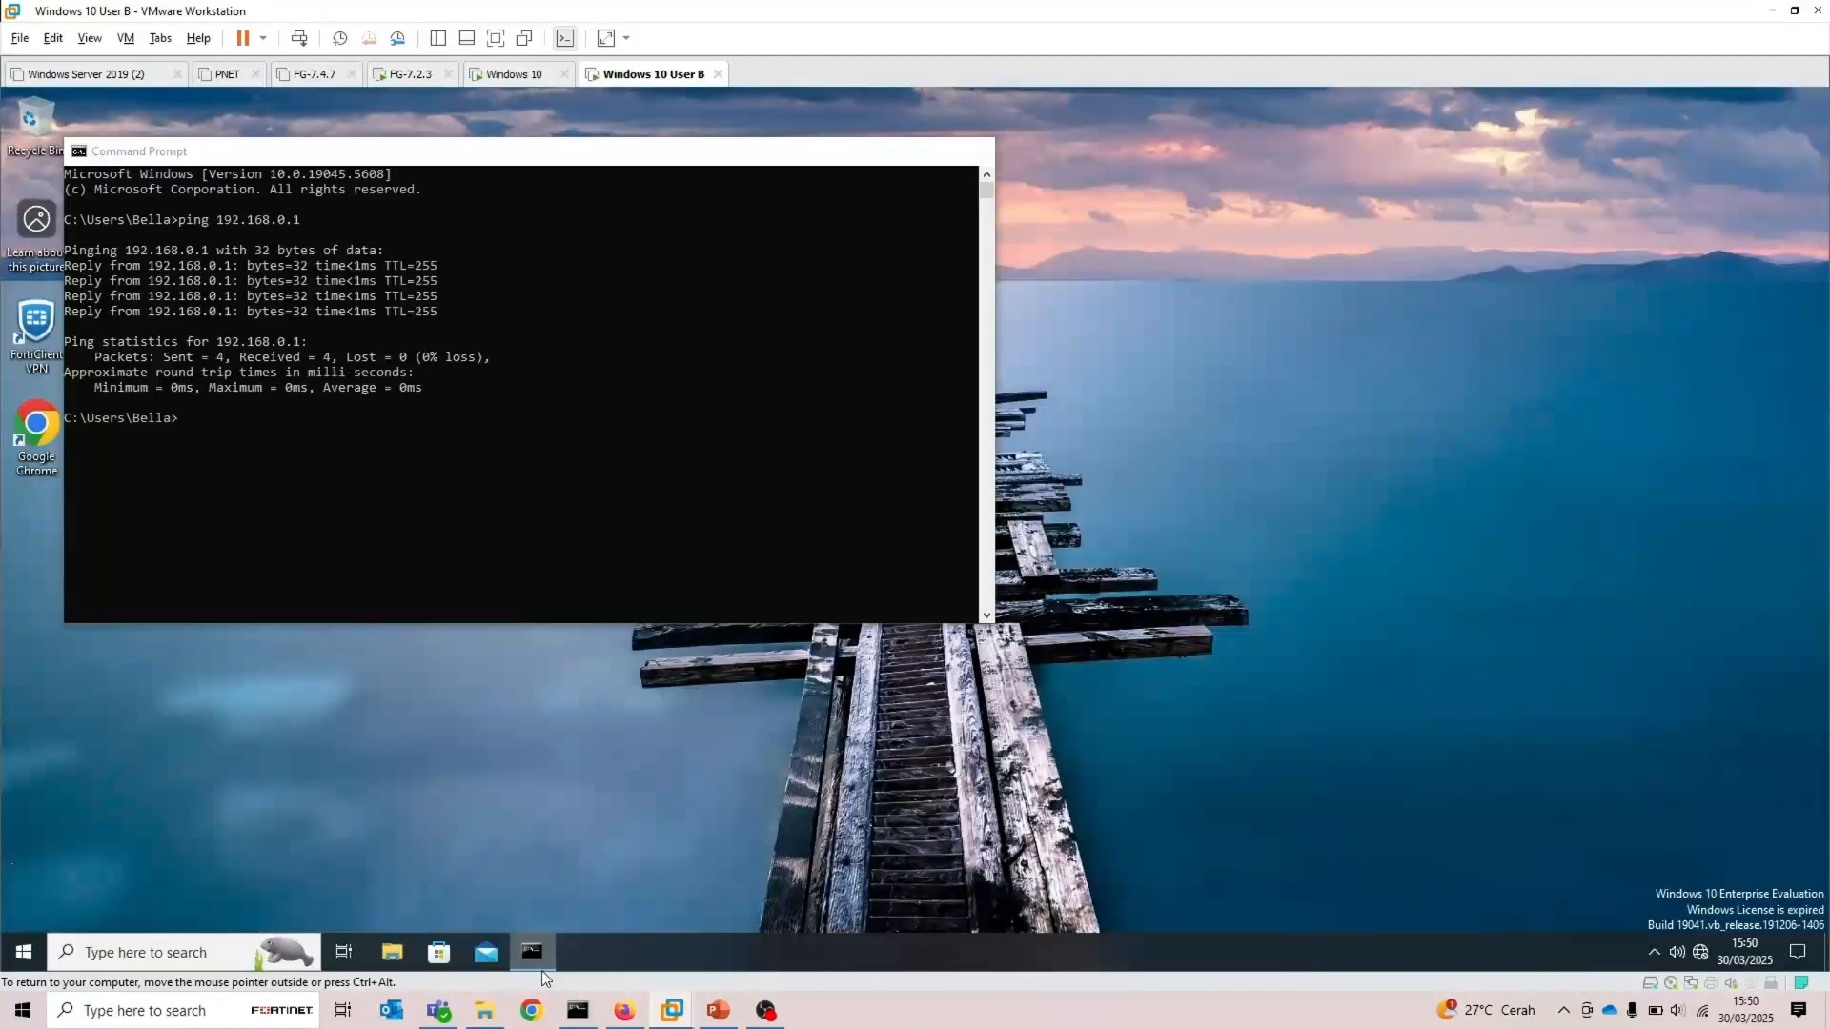
click(532, 954)
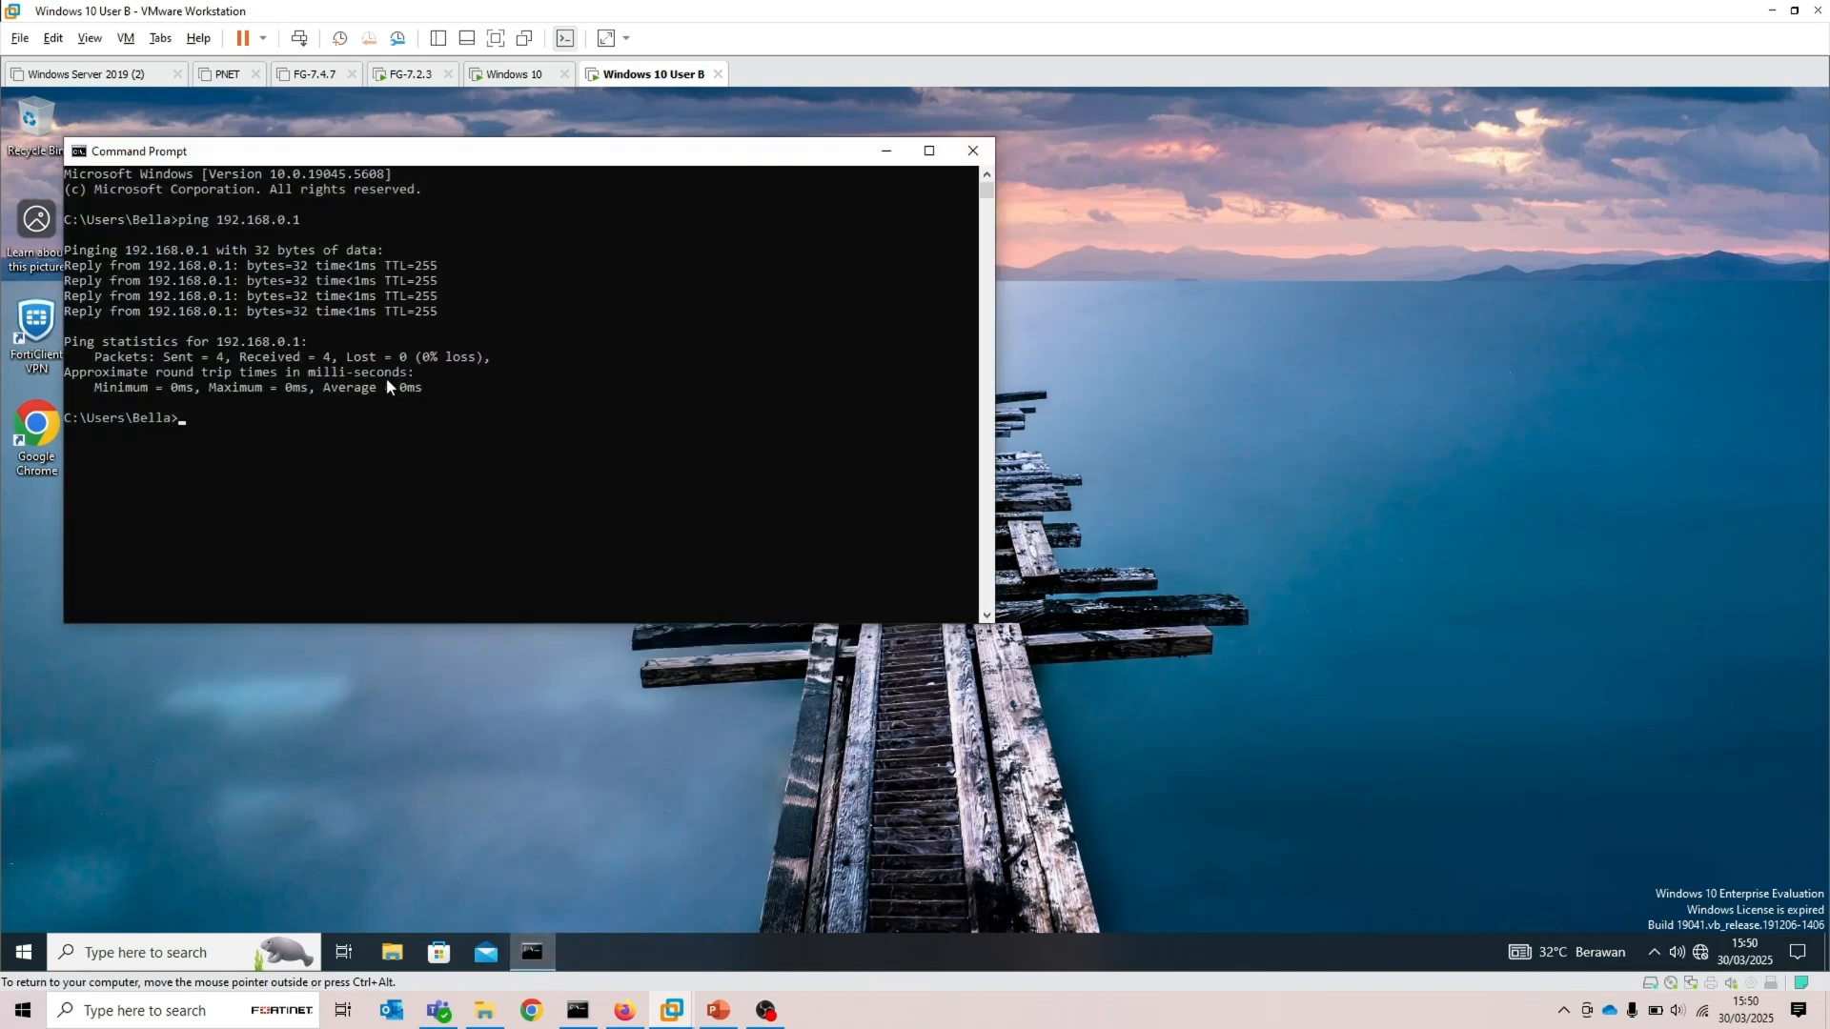
Run ipconfig in the Command Prompt and copy the VM's IPv4 address
text(config)
key(Return)
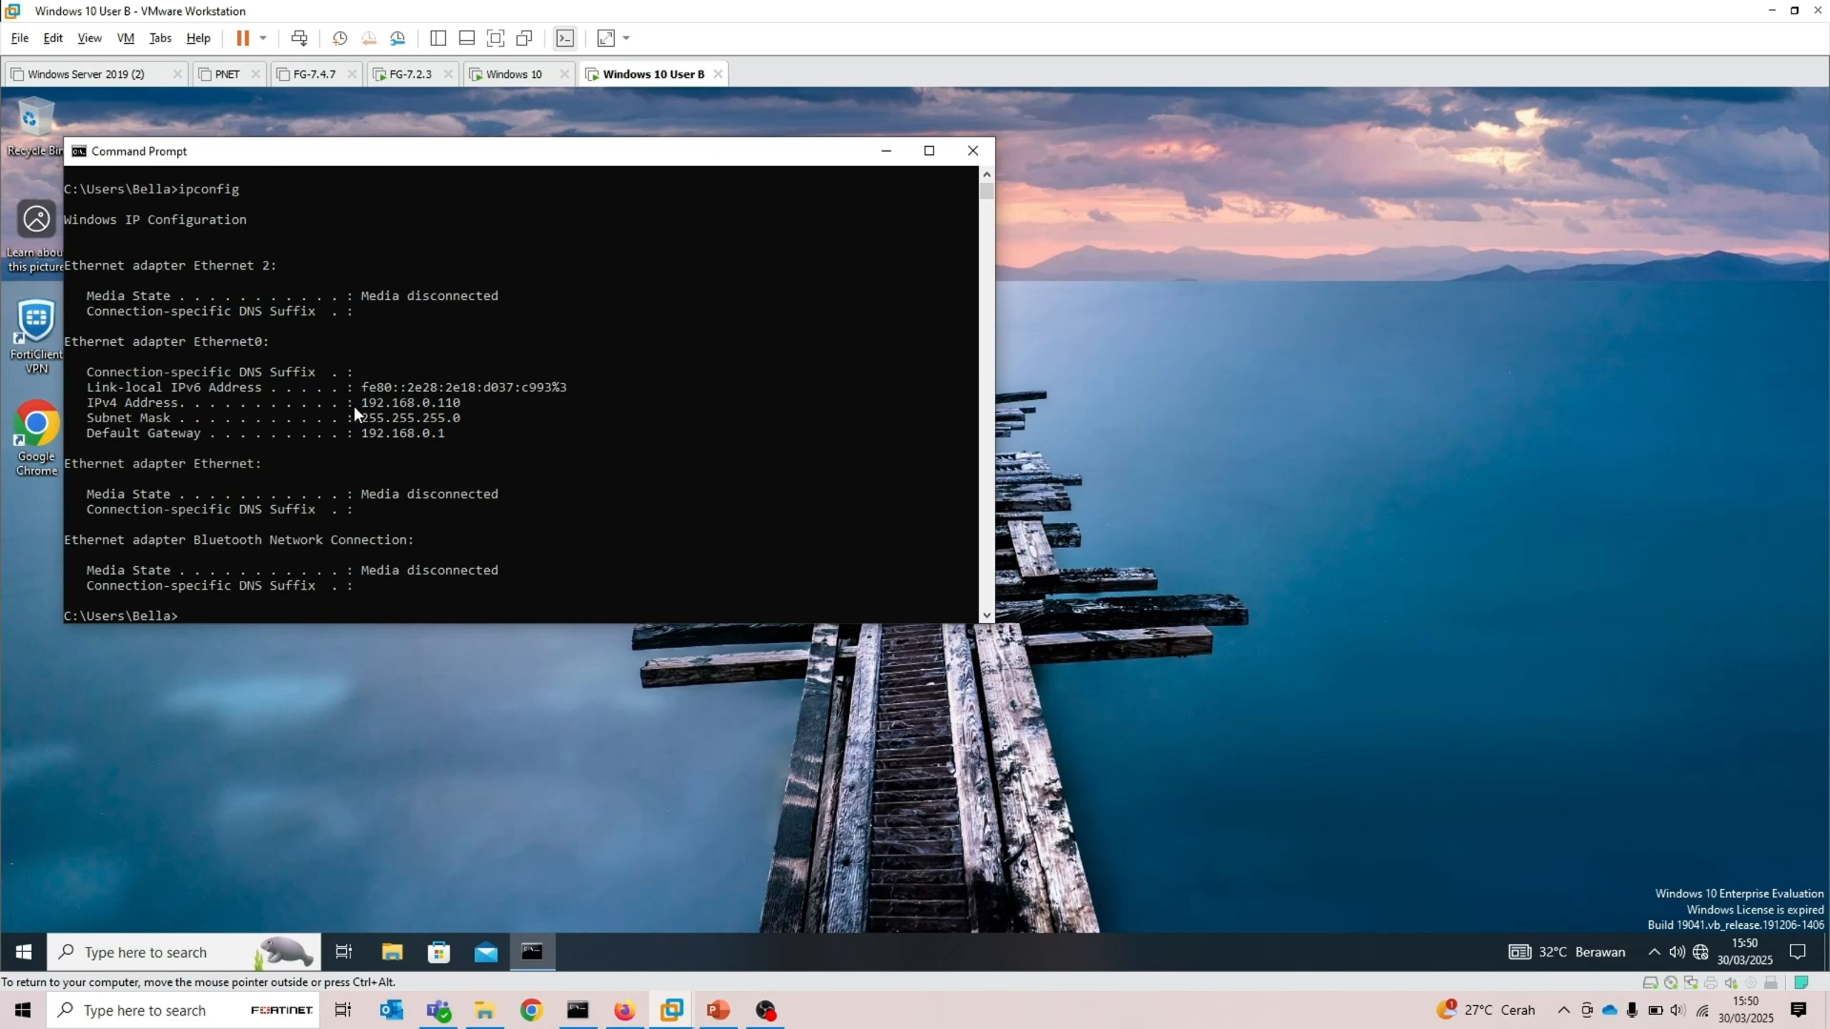
drag(355, 411, 459, 412)
right_click(458, 412)
Ping the FortiGate at 192.168.0.1 from the VM's Command Prompt
text(ping 192.168.0.1)
key(Return)
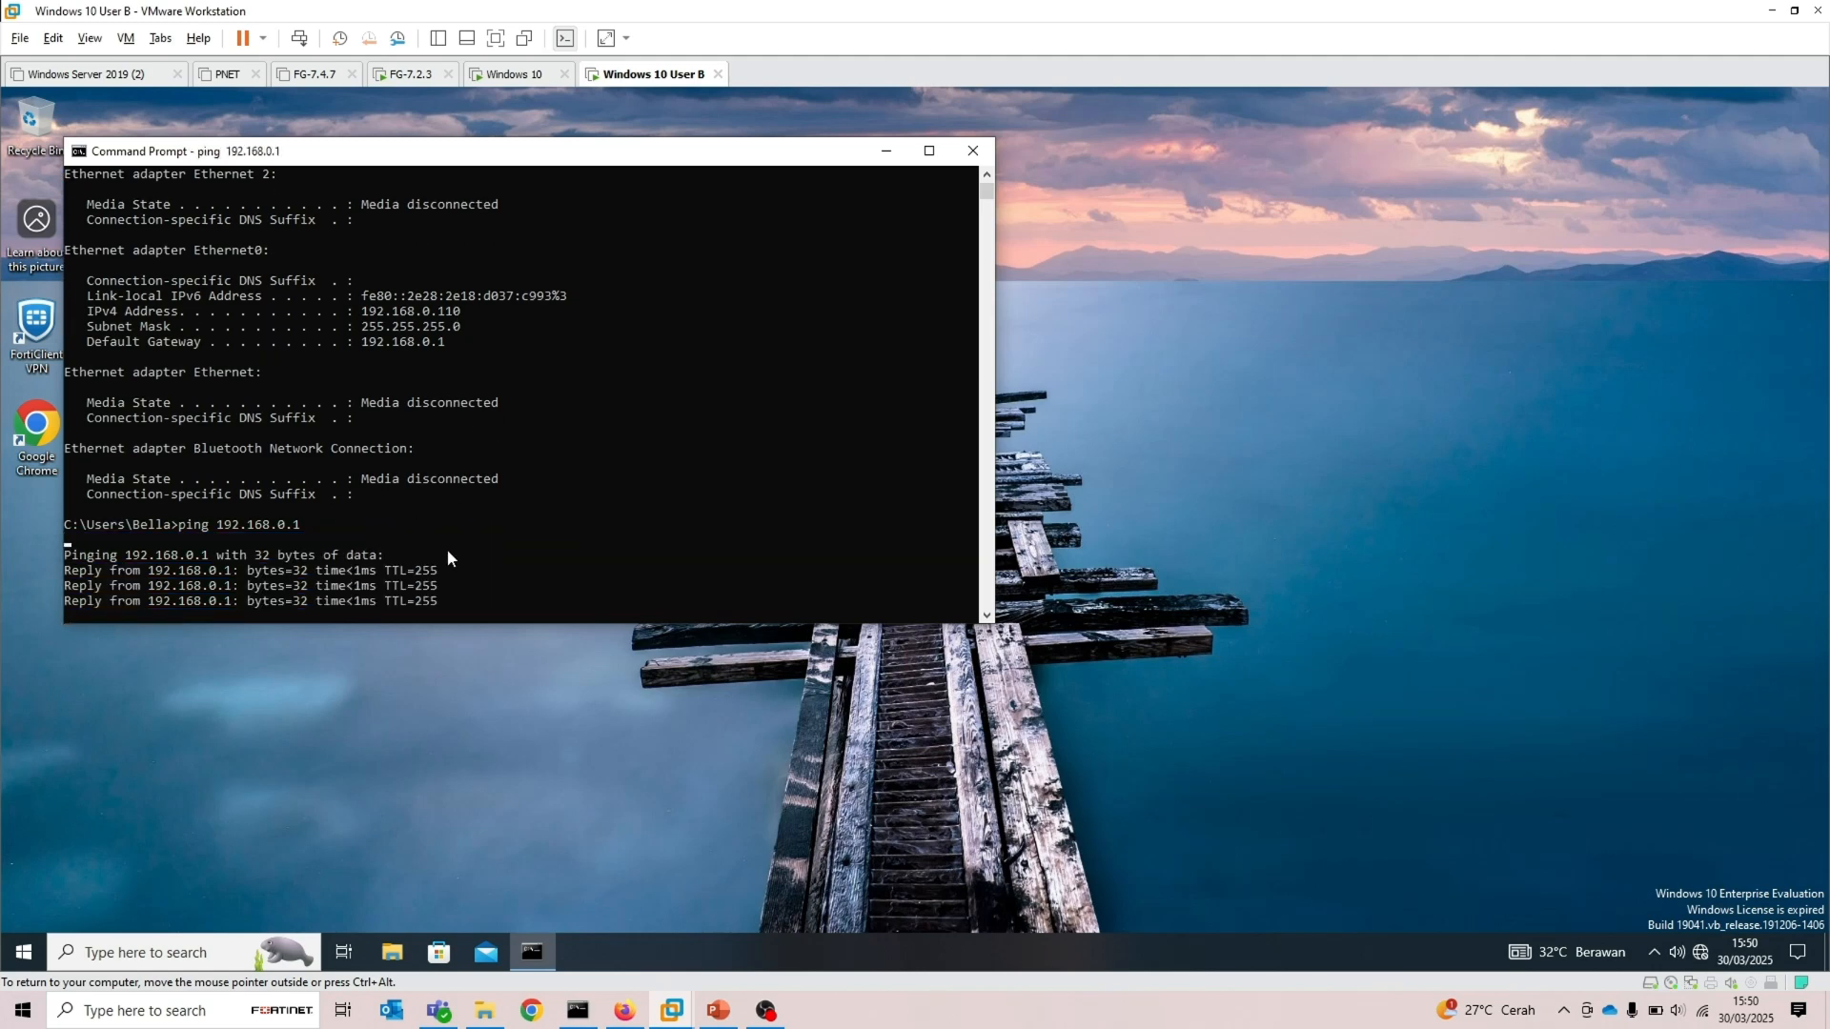
click(244, 679)
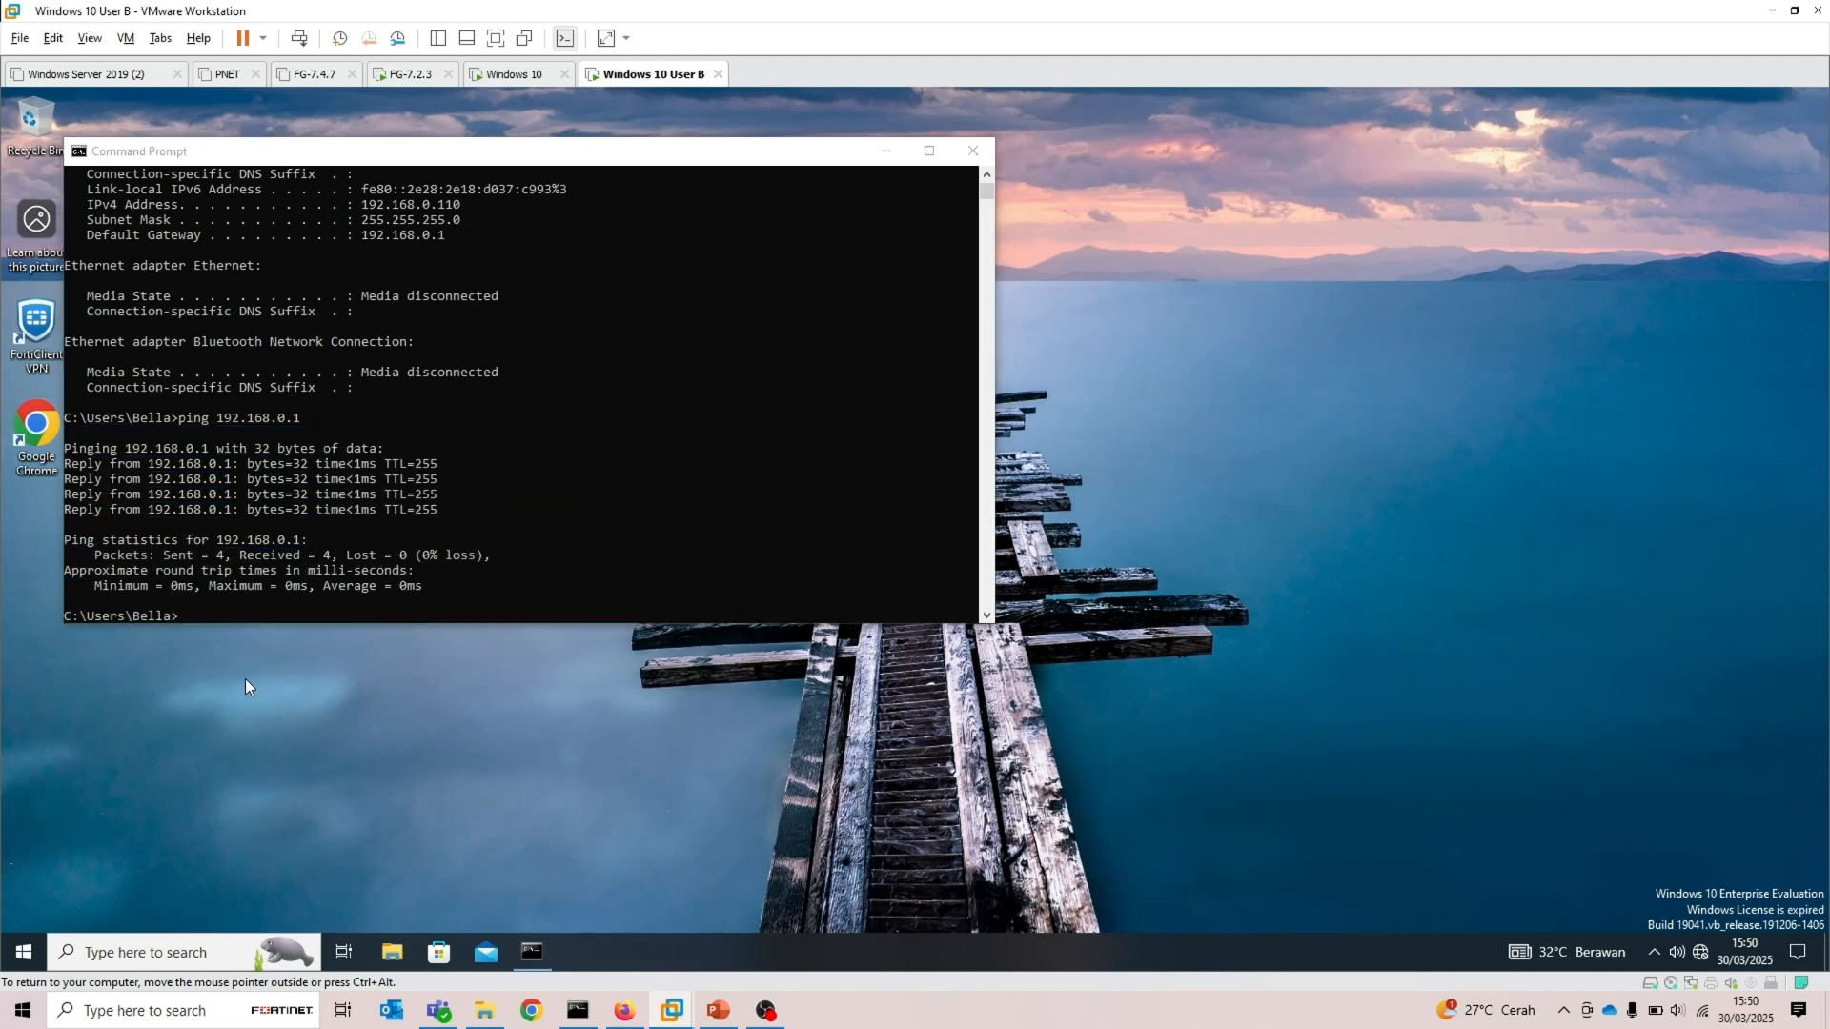
Open Chrome on the VM and try loading 192.168.0.1, reloading the page once
double_click(41, 464)
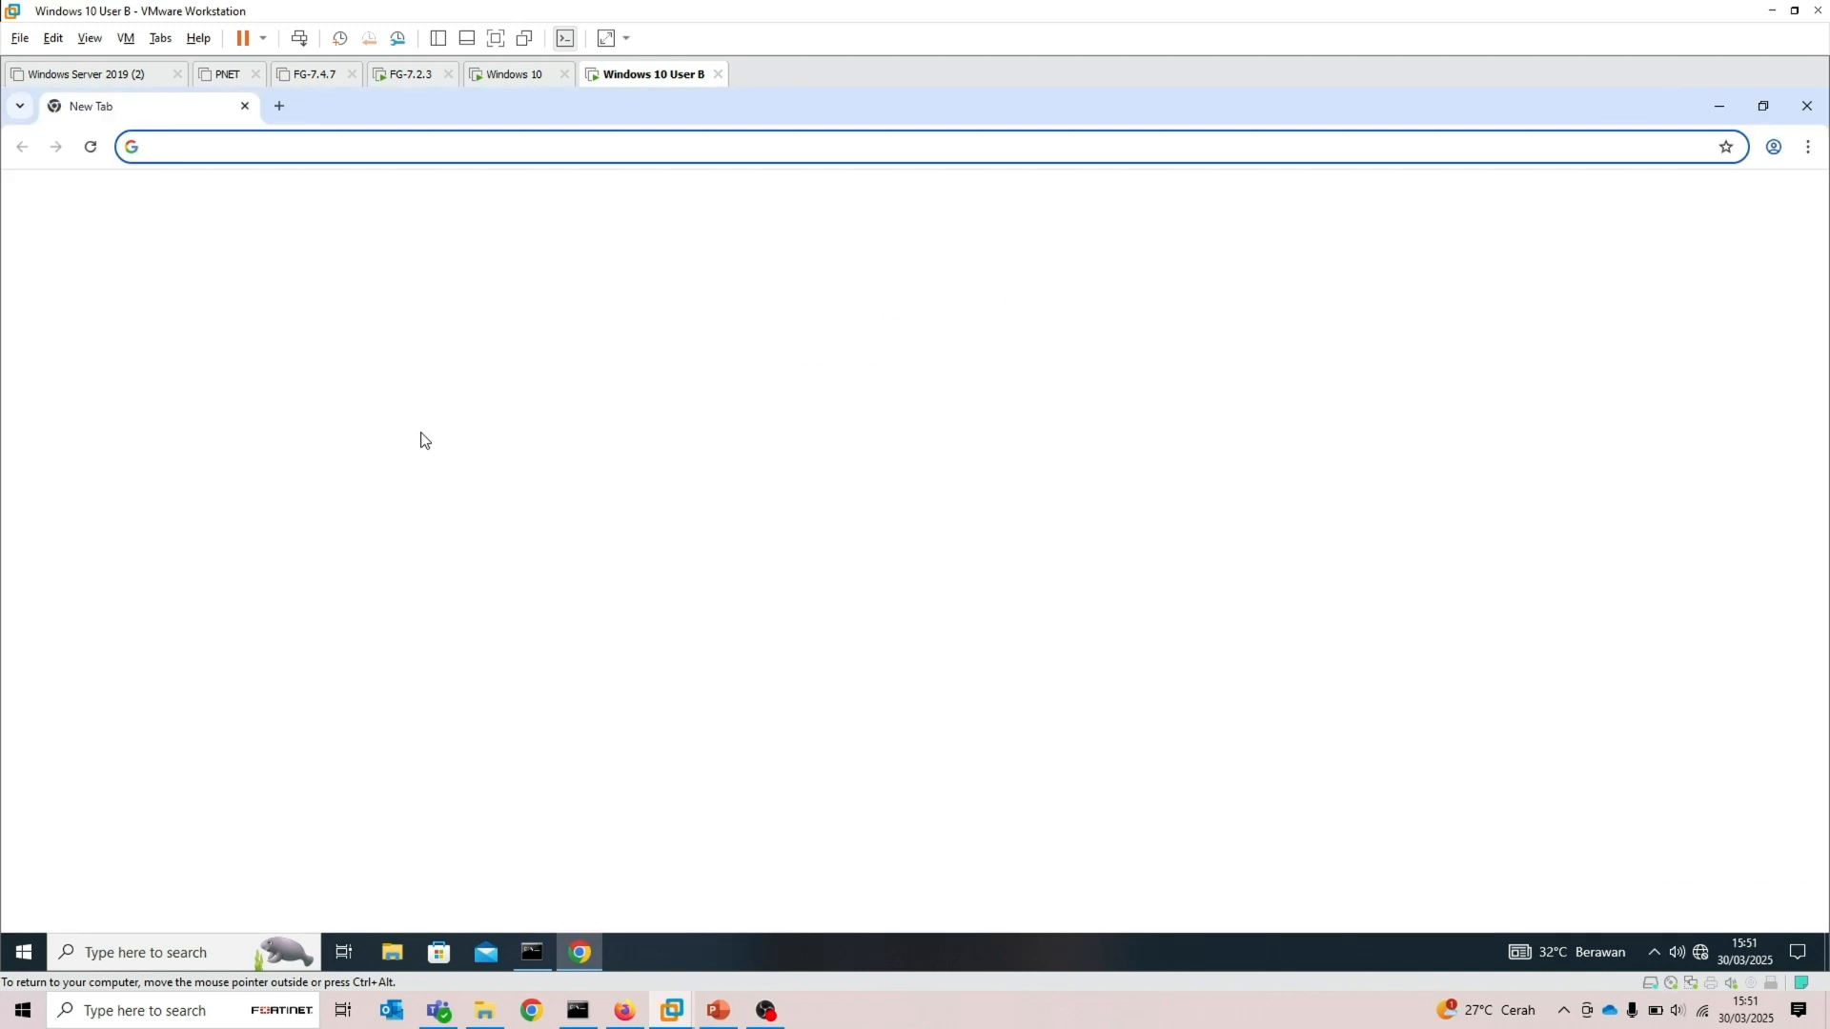
text(192.168.0.1)
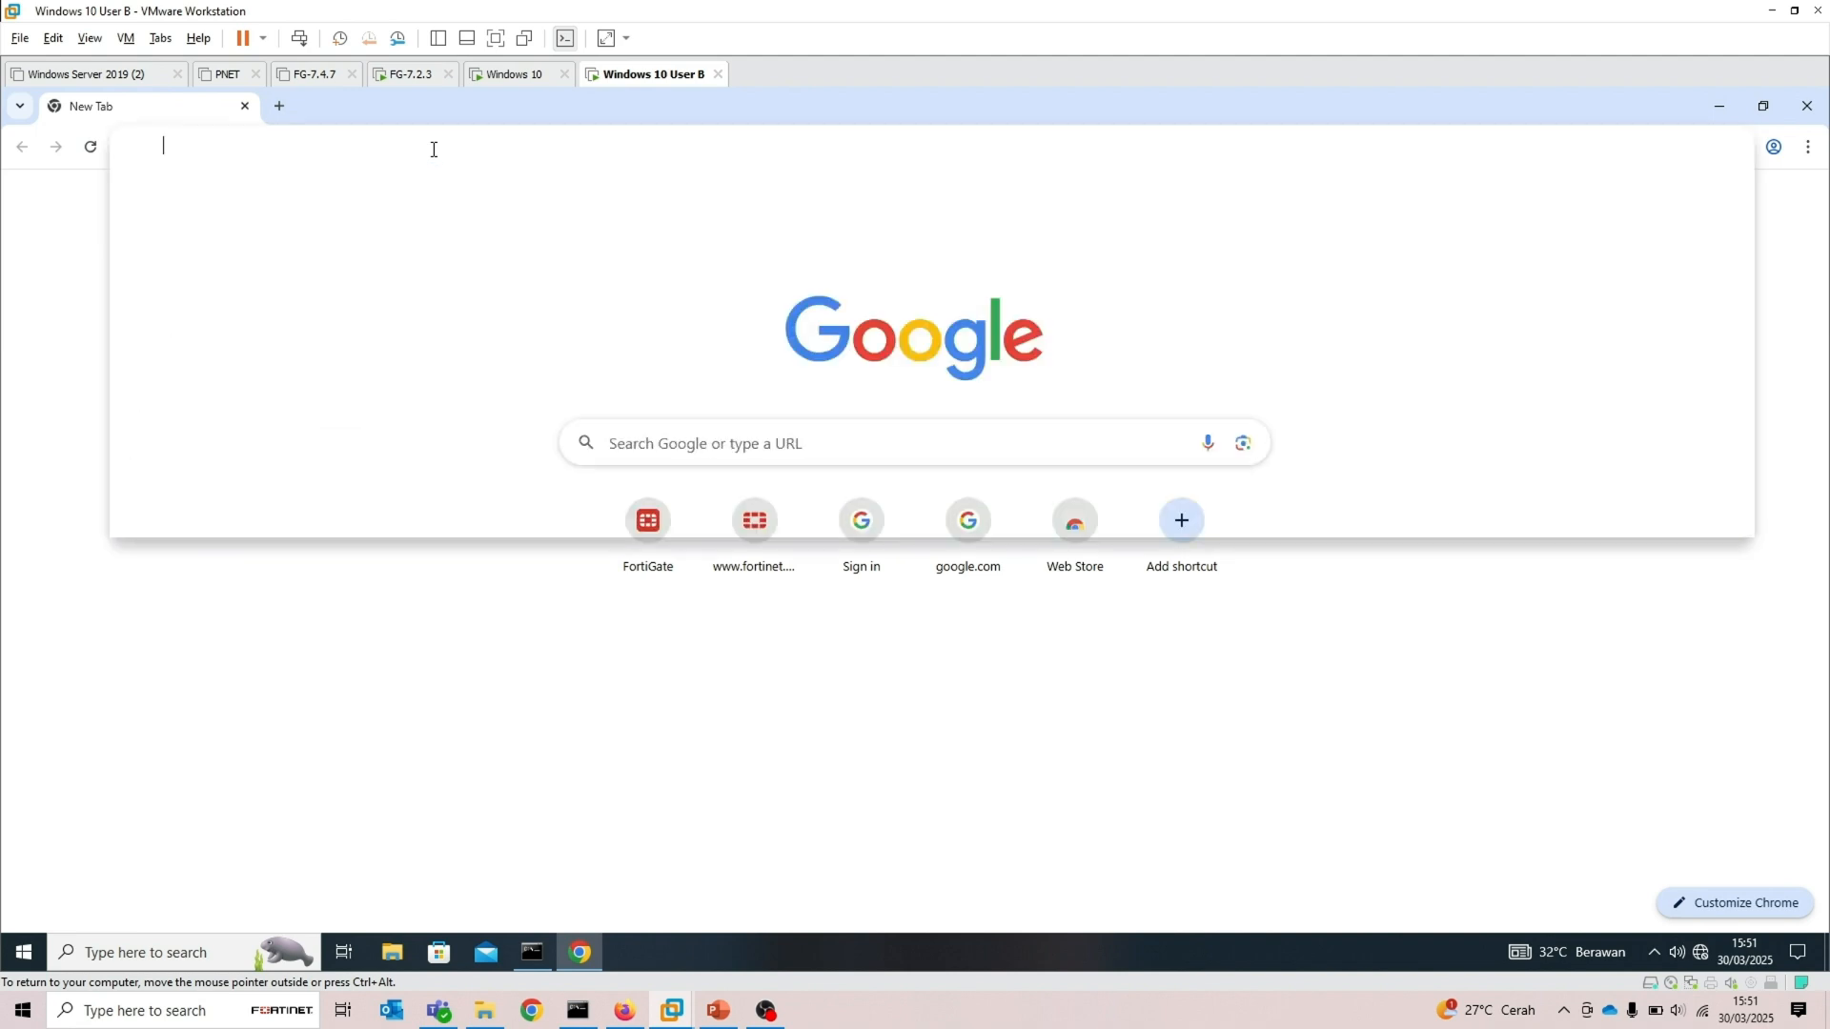
key(Return)
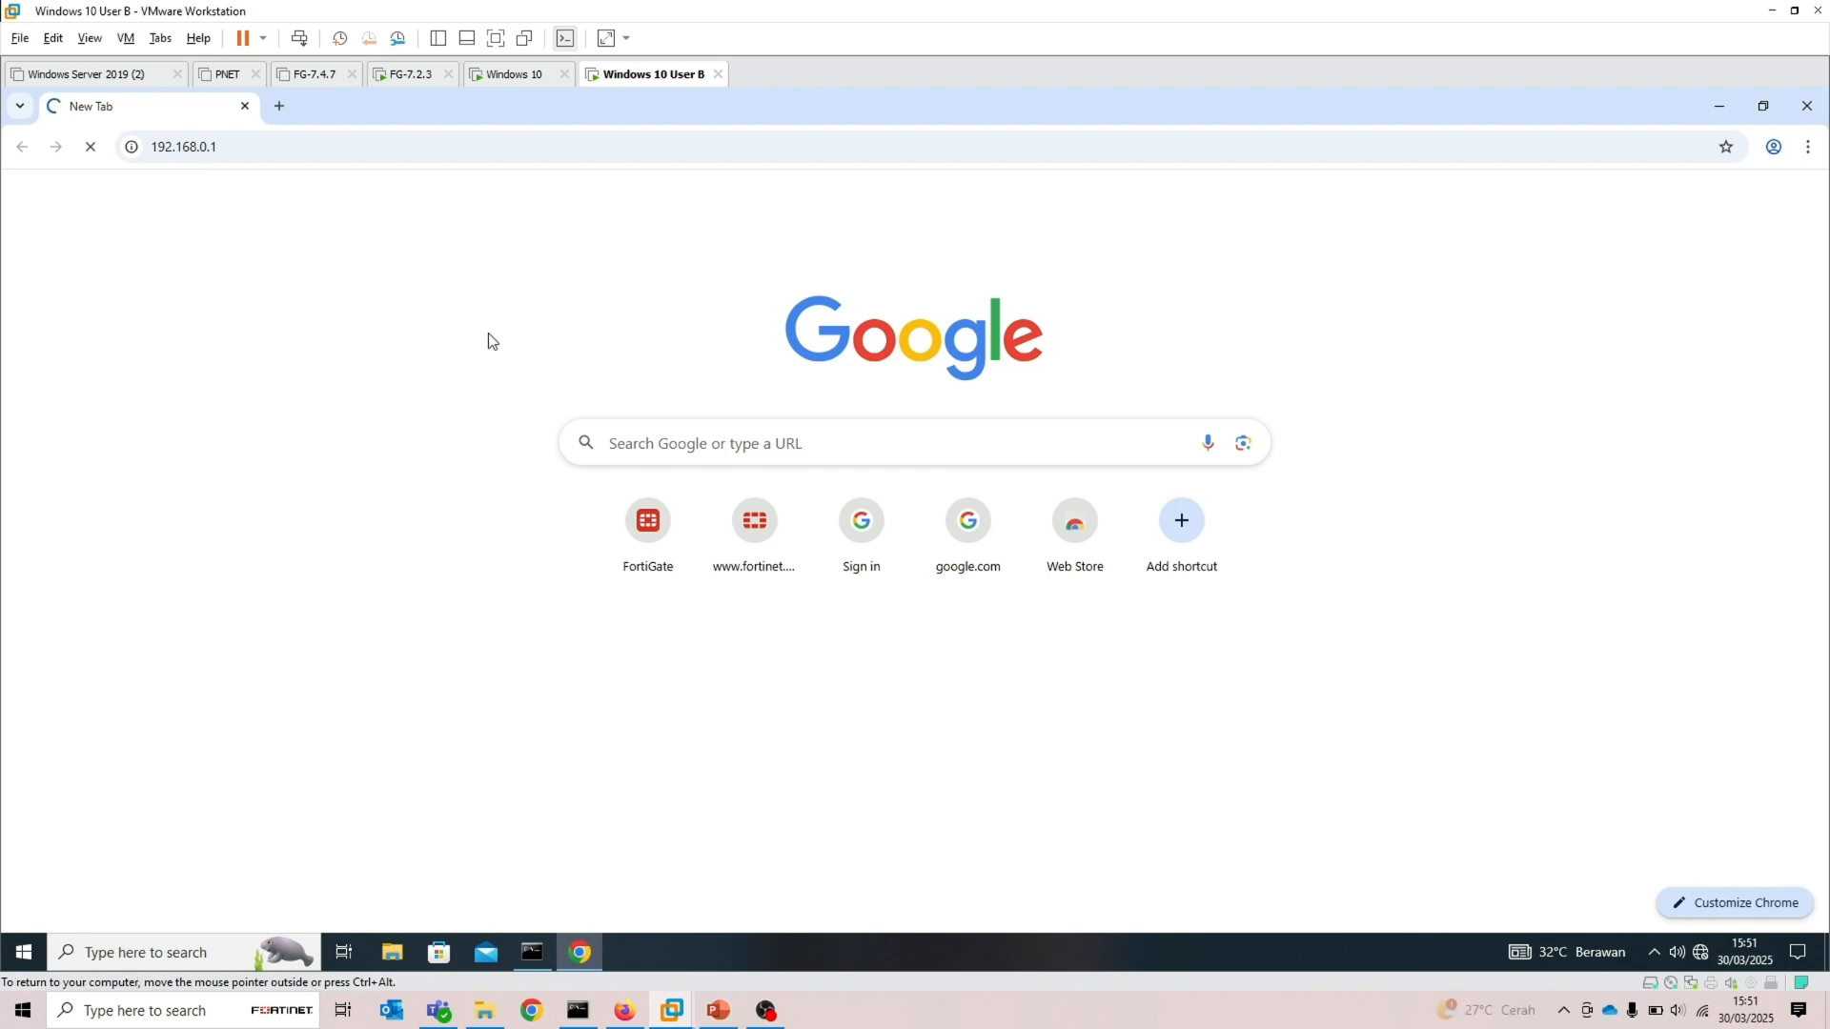
key(F5)
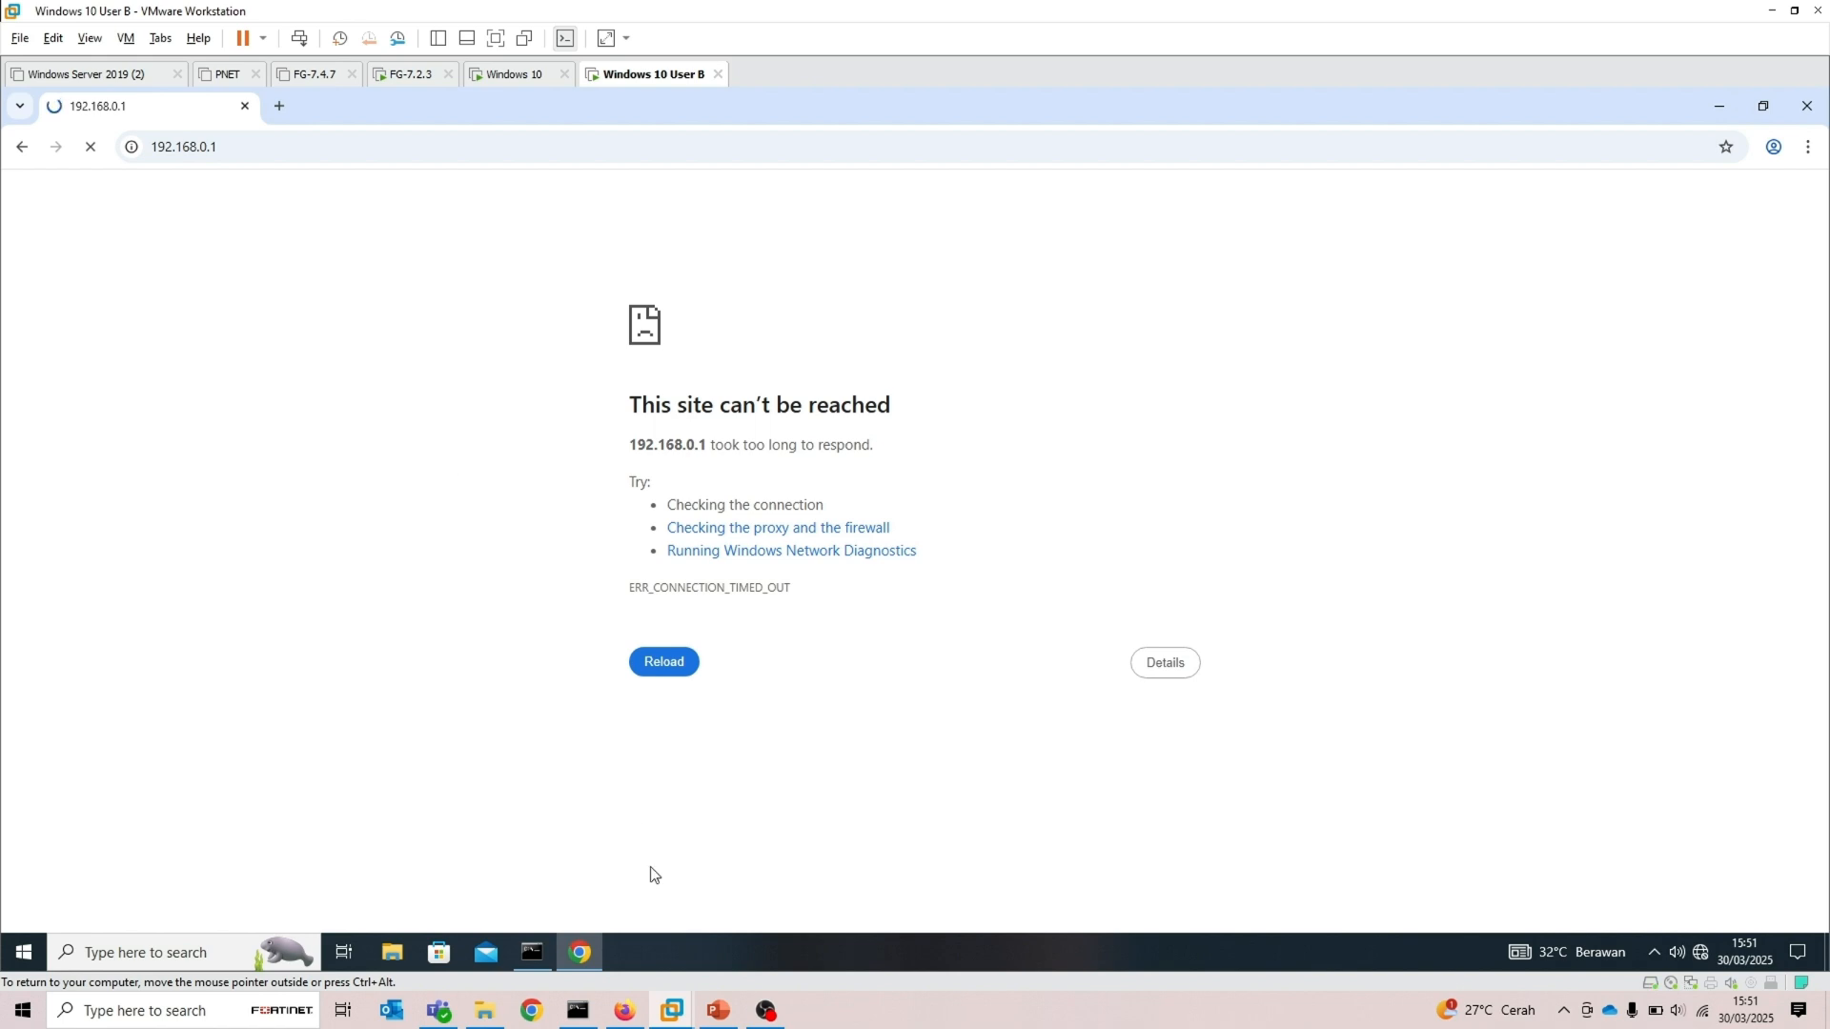
Return to the host browser's FortiGate Administrators page and start creating a new administrator
mouse_move(626, 1011)
click(637, 932)
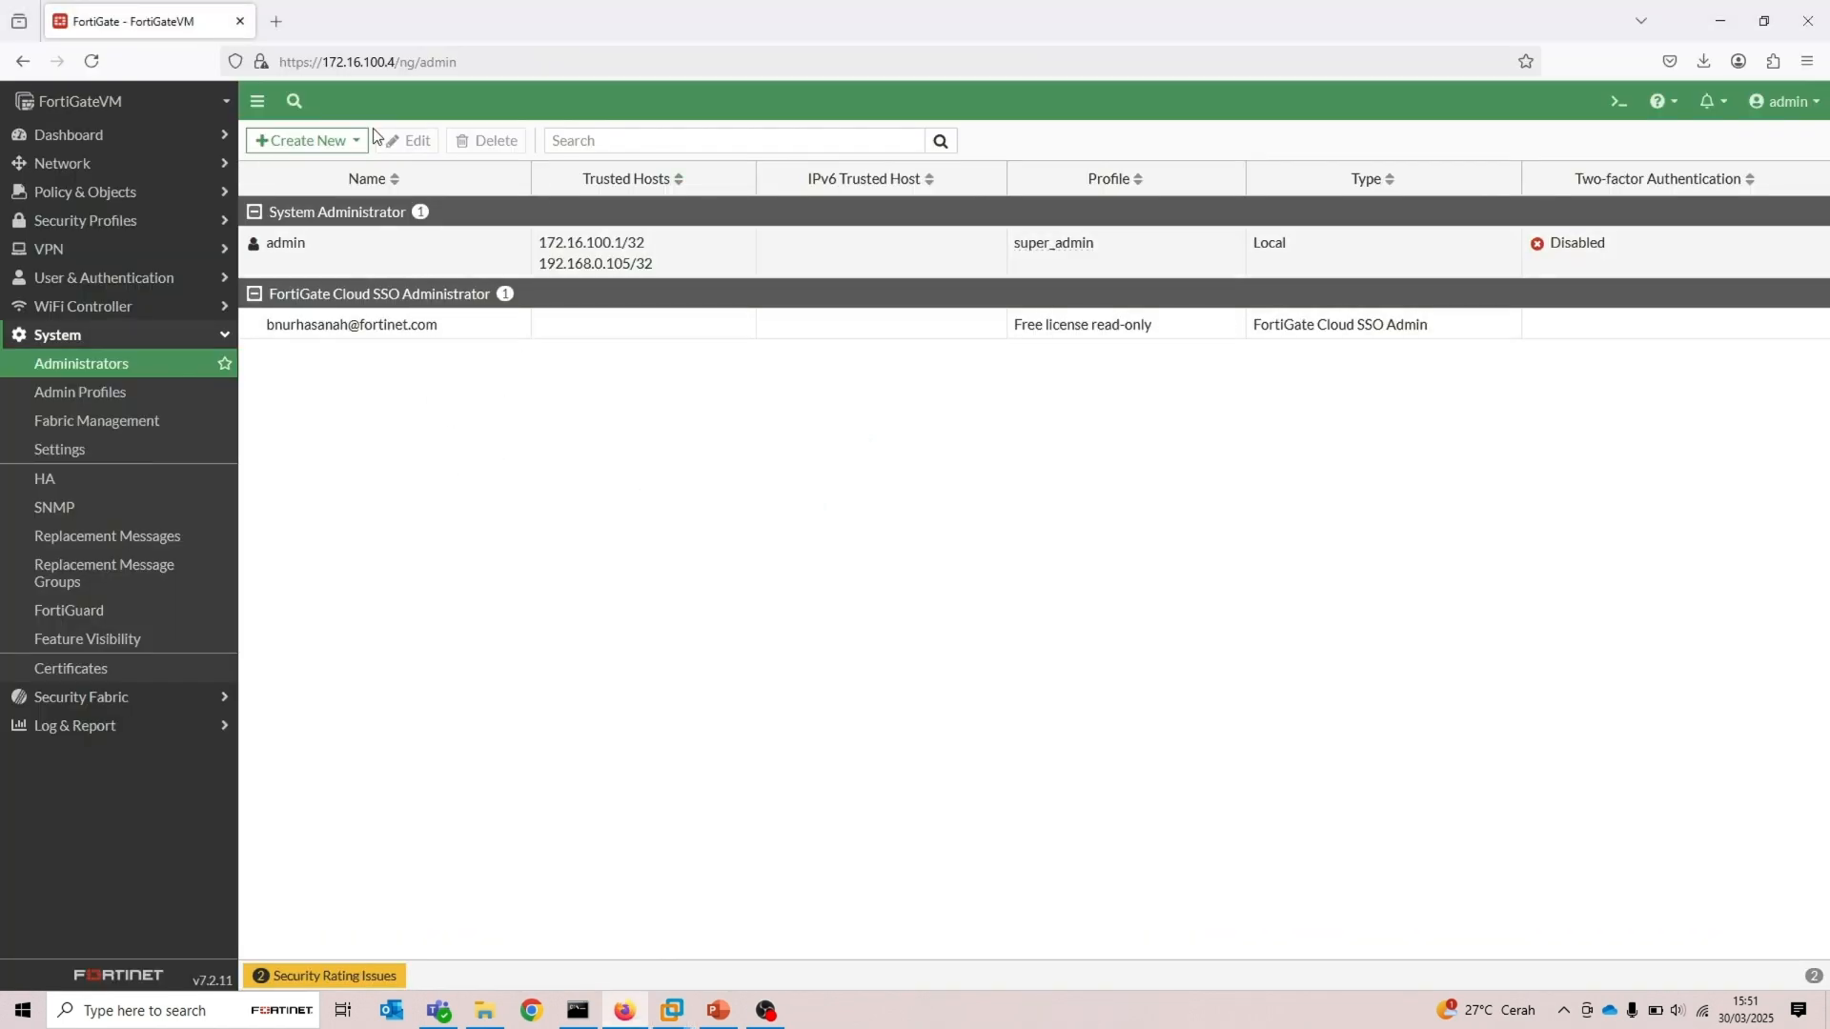
click(349, 142)
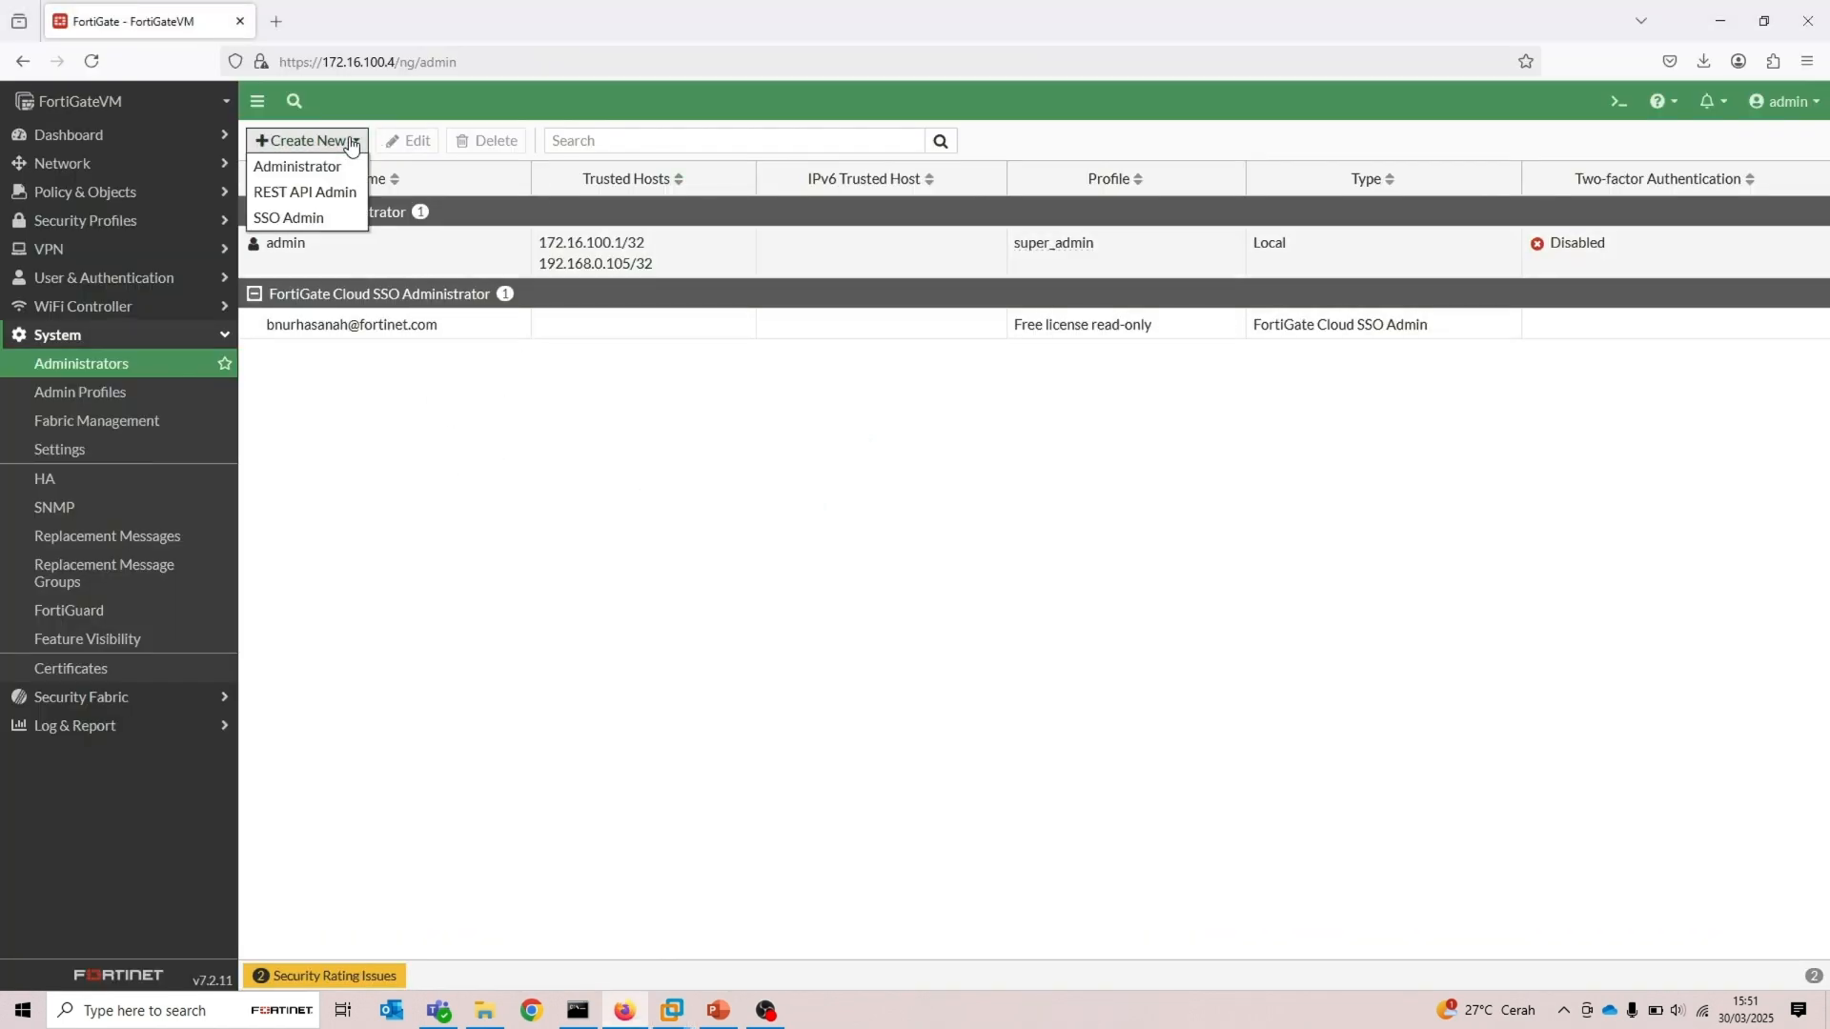
click(337, 167)
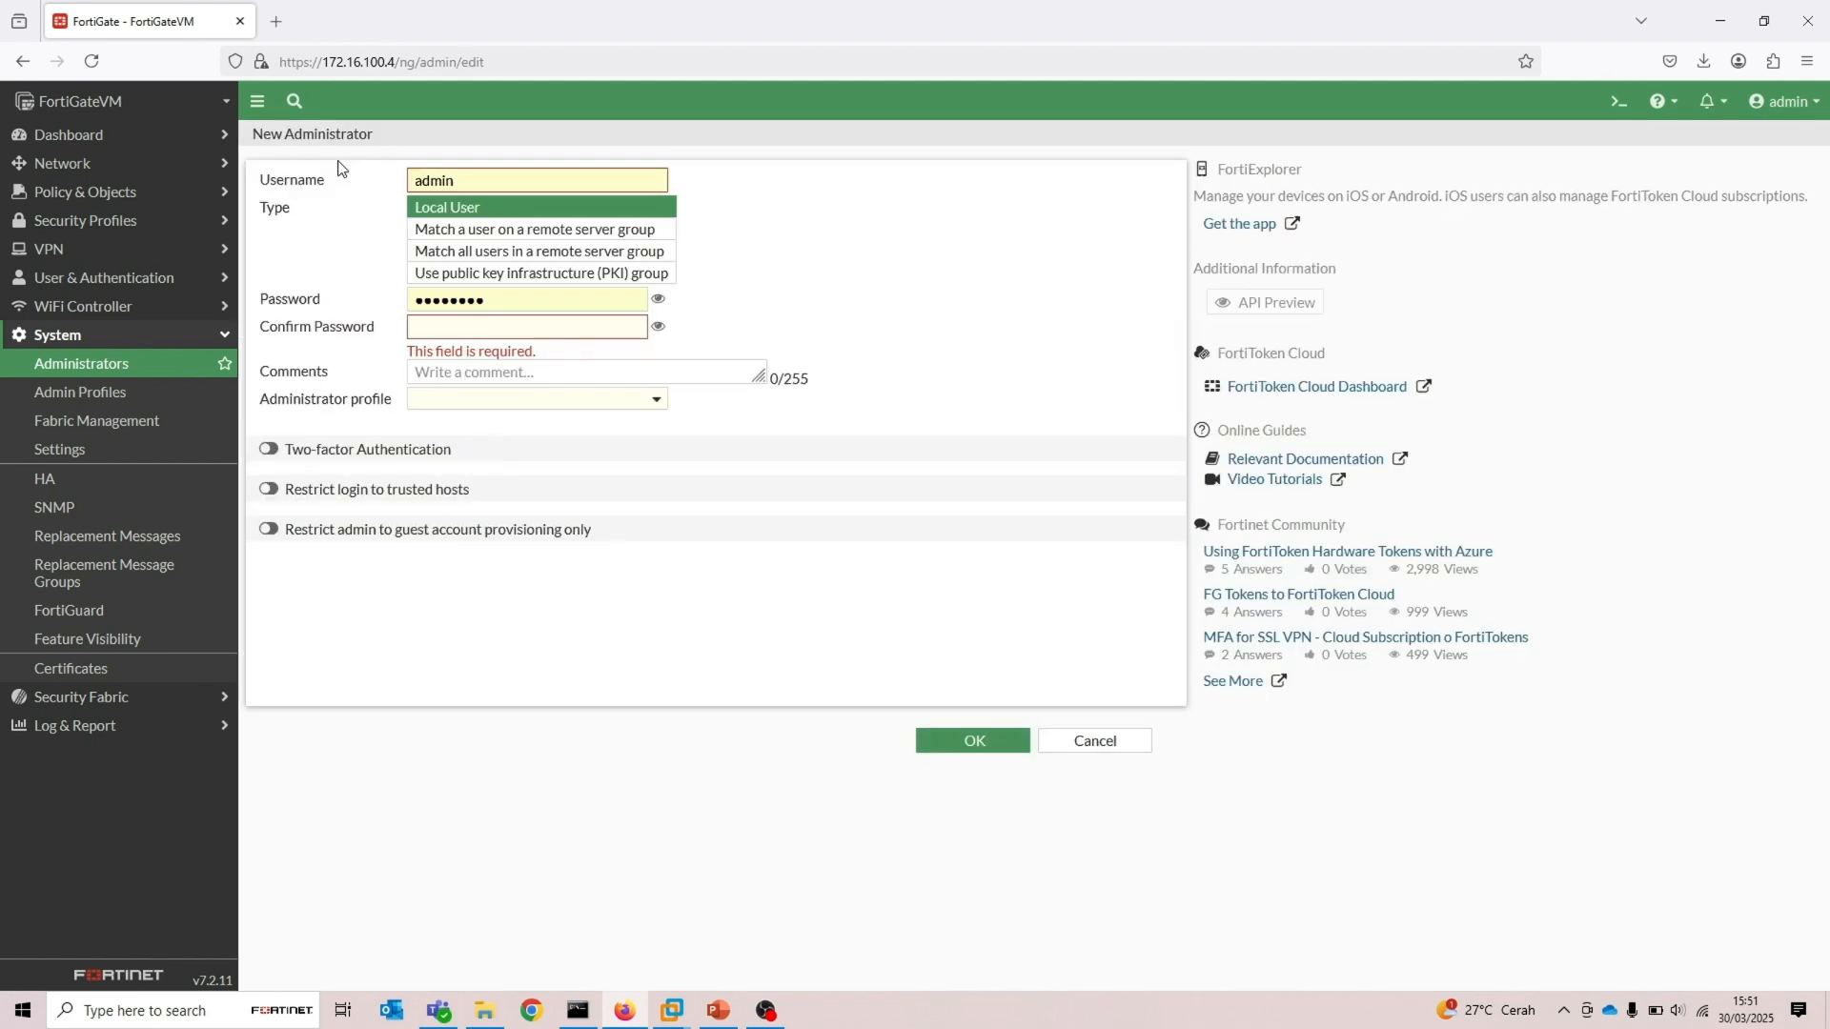
Set the new administrator's username to the VM user's name
click(497, 176)
drag(496, 176, 390, 175)
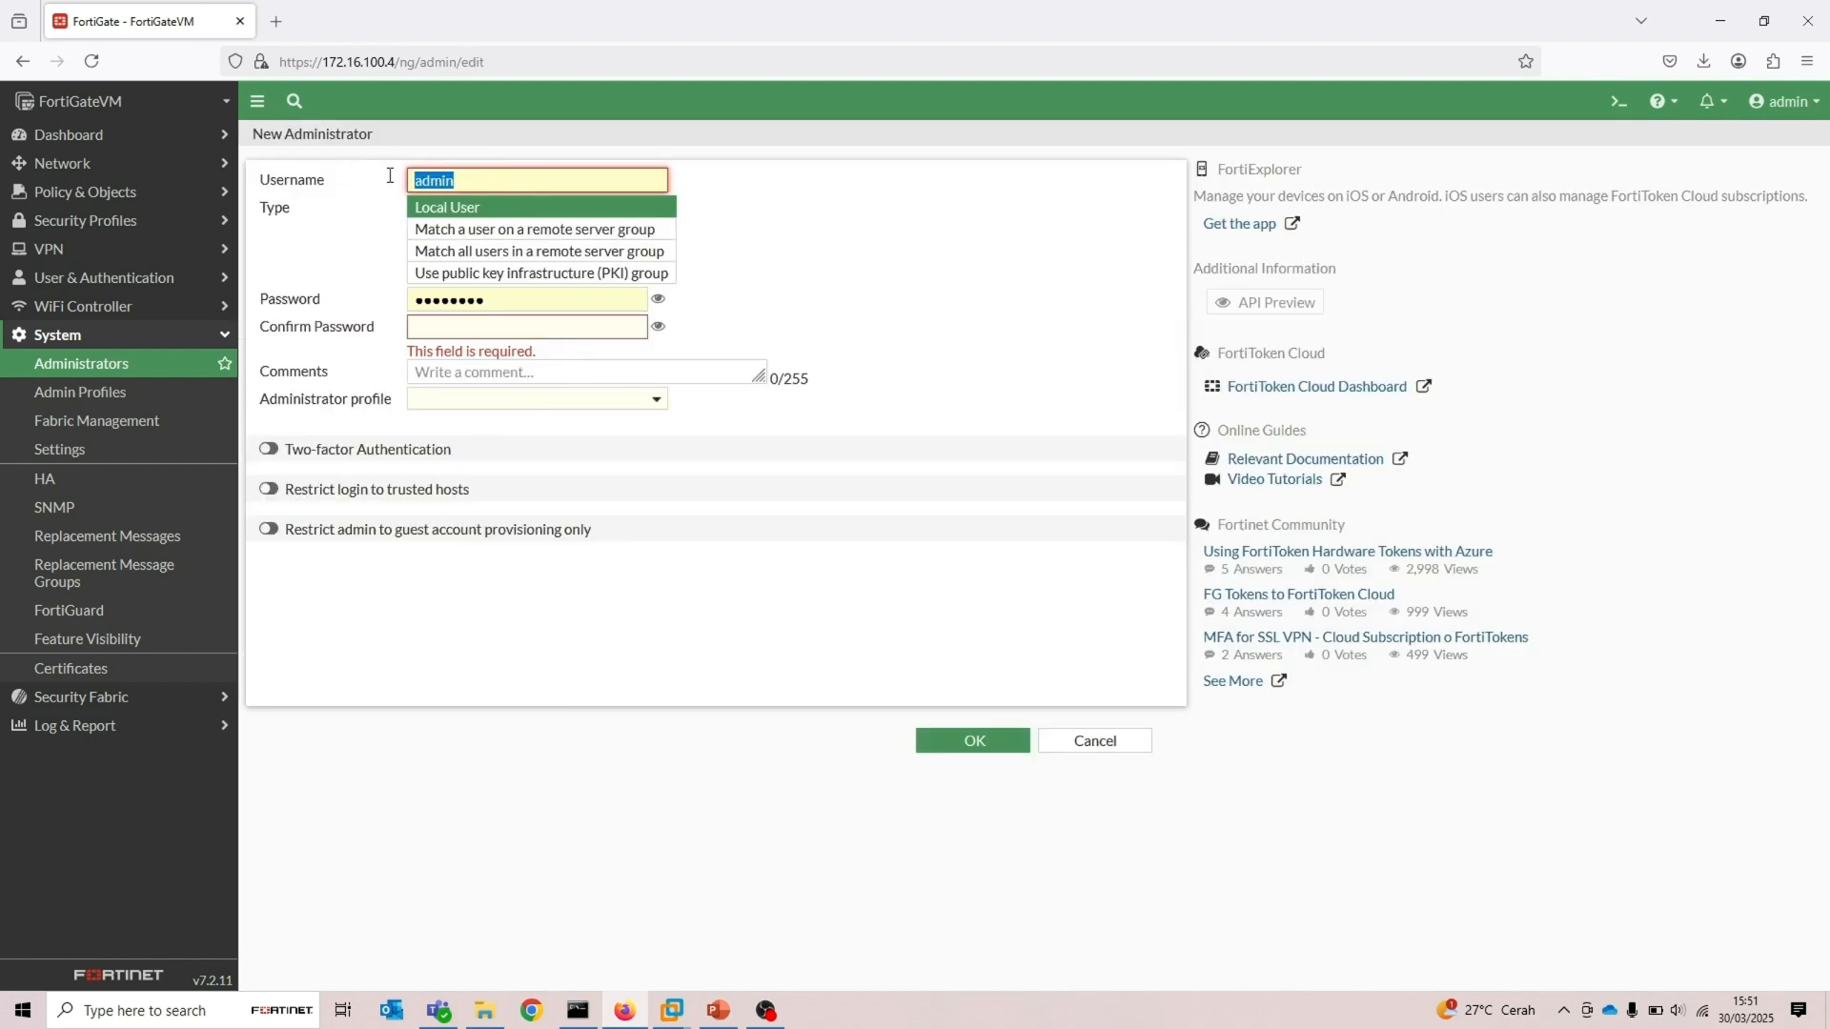
text(Reado)
key(BackSpace)
key(BackSpace)
key(BackSpace)
key(BackSpace)
key(BackSpace)
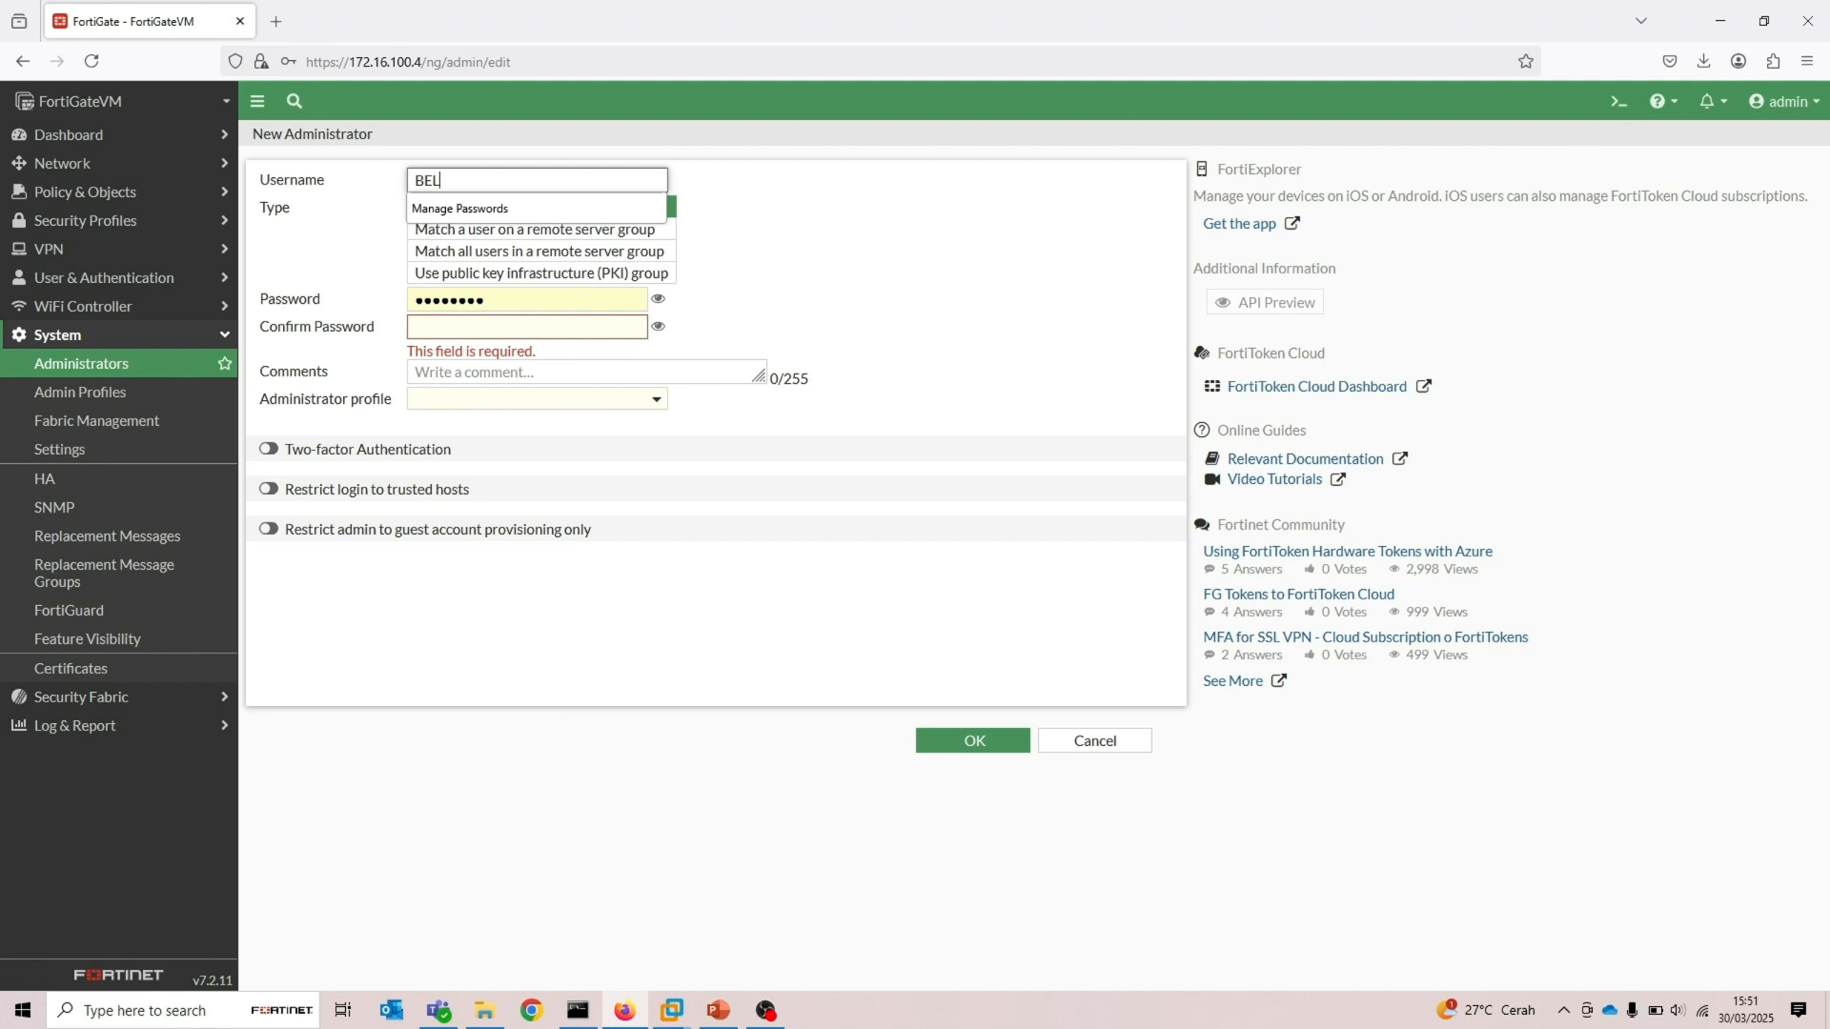
key(Caps_Lock)
text(s)
key(BackSpace)
text(d)
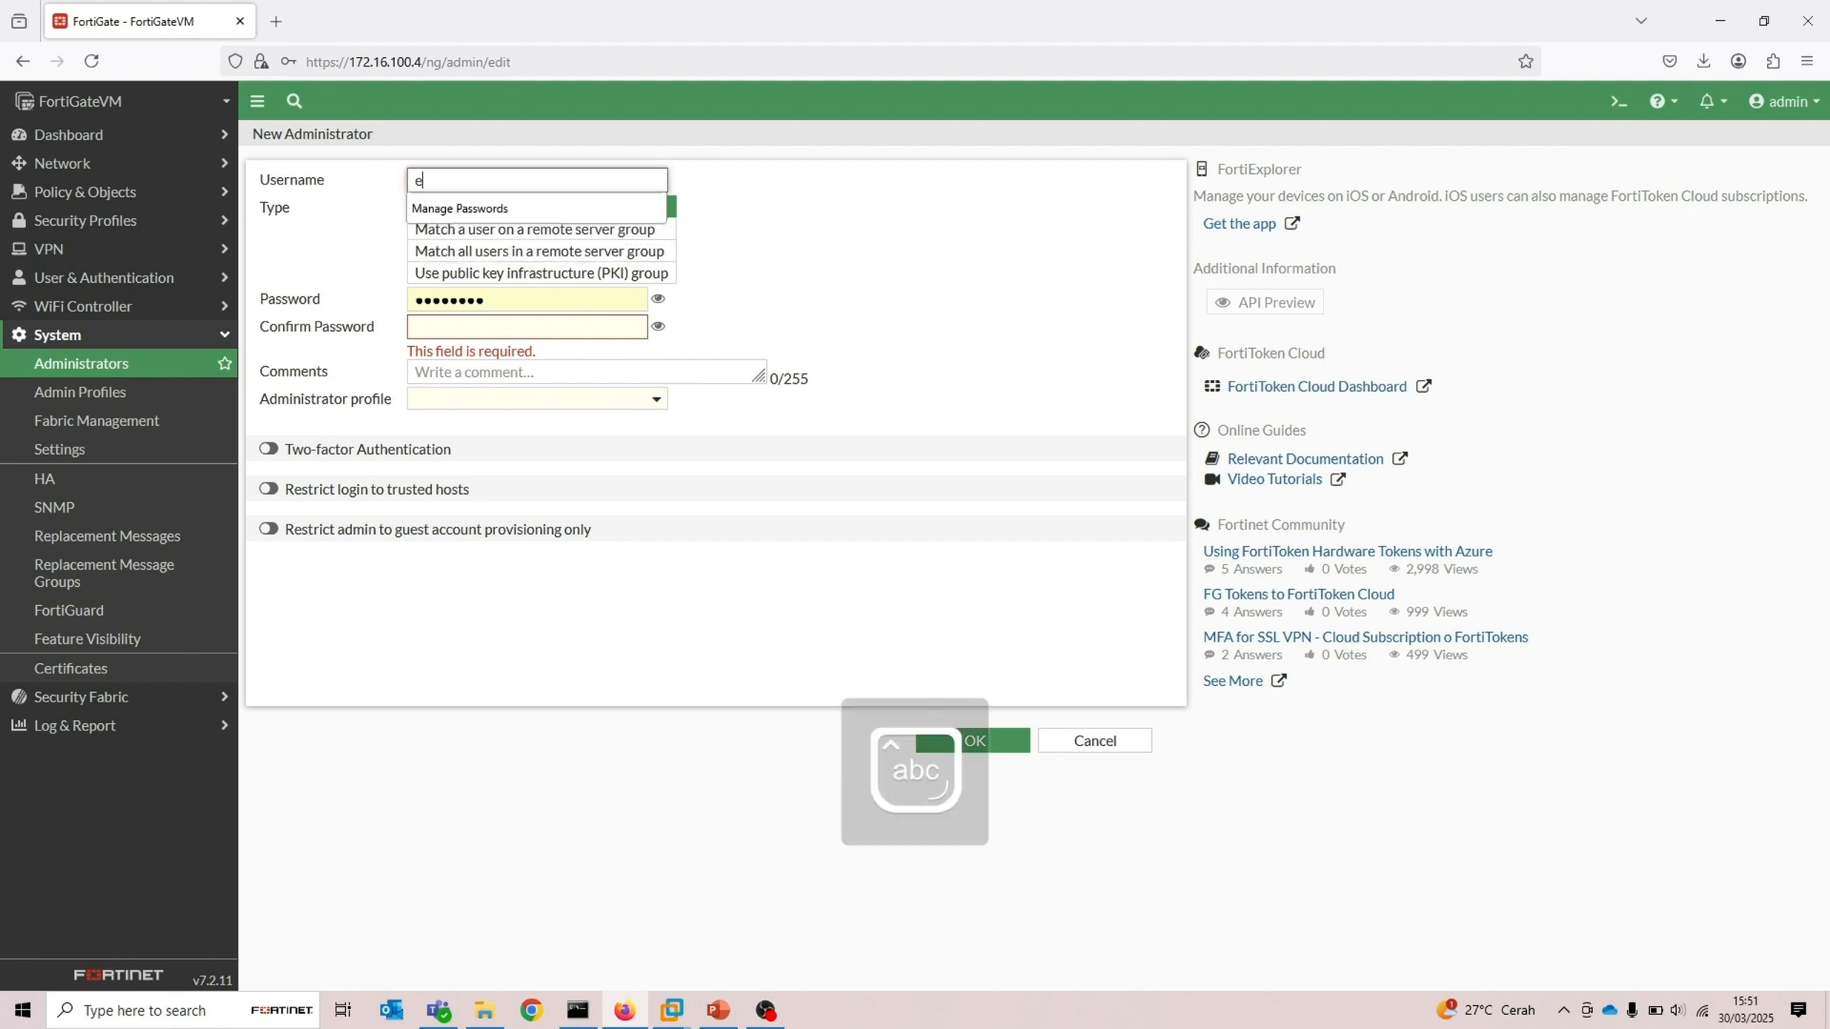
key(BackSpace)
text(bella)
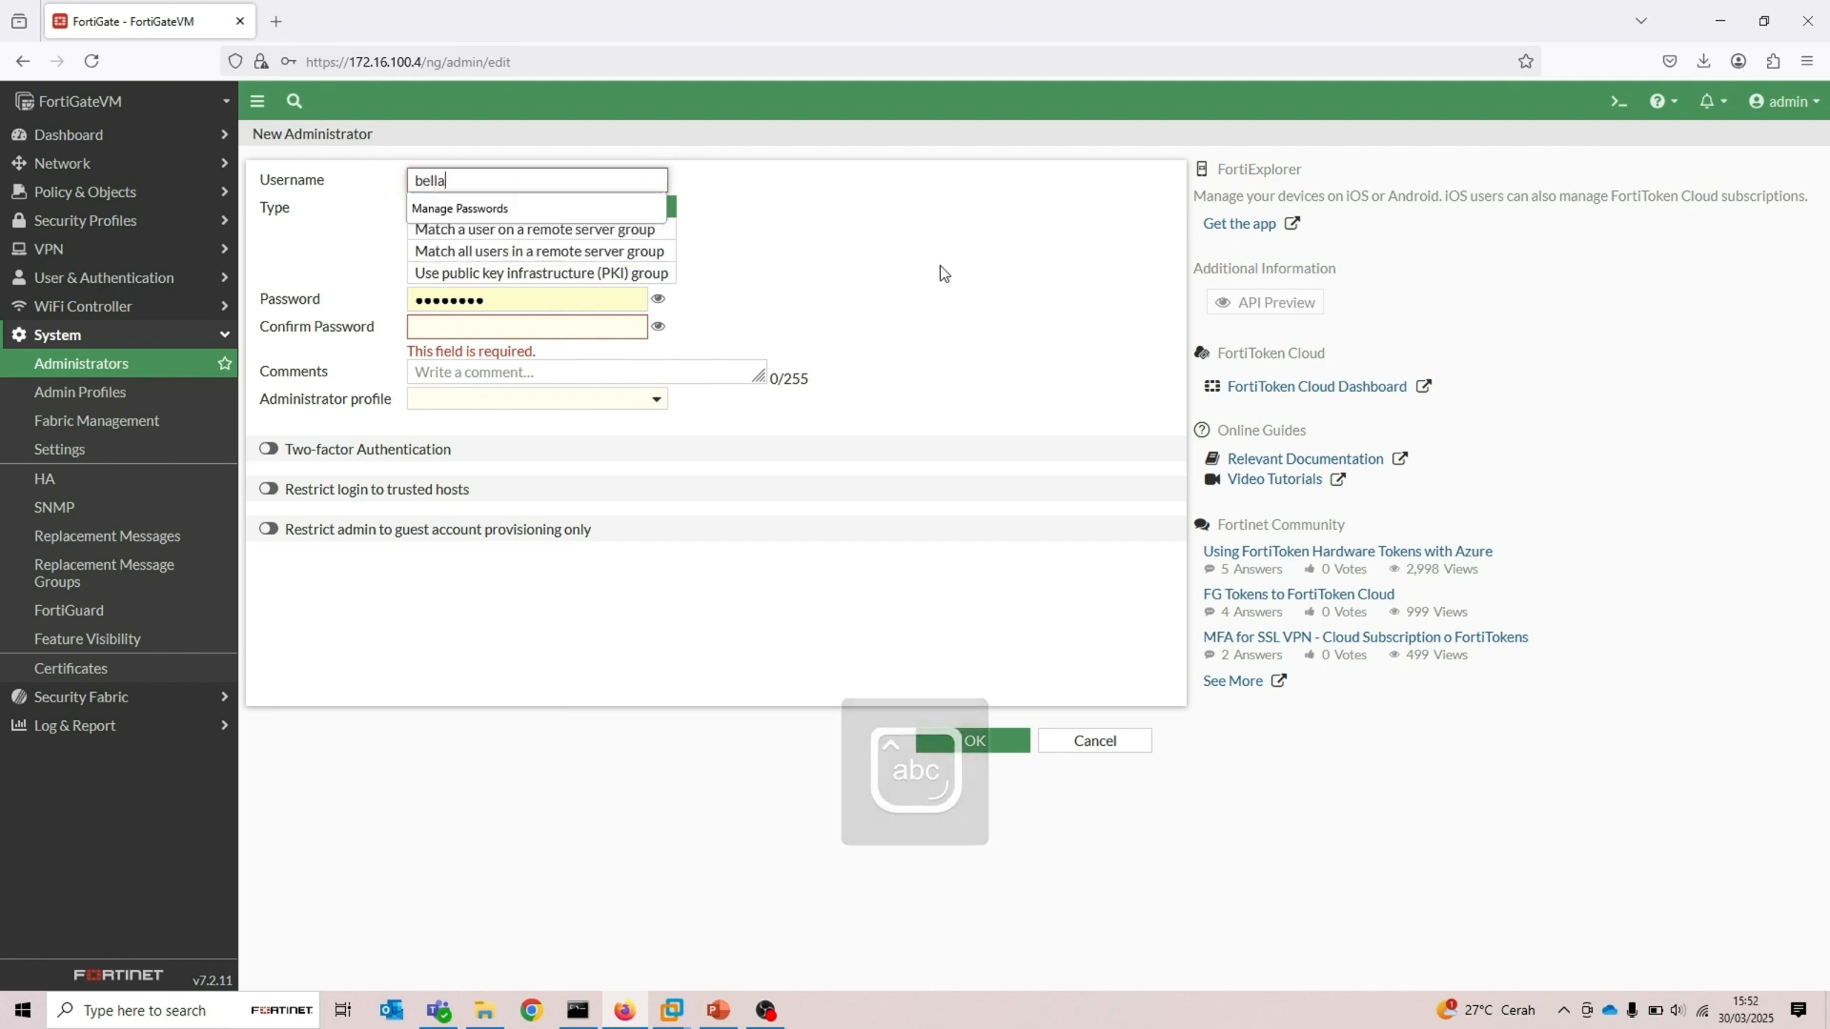
click(939, 274)
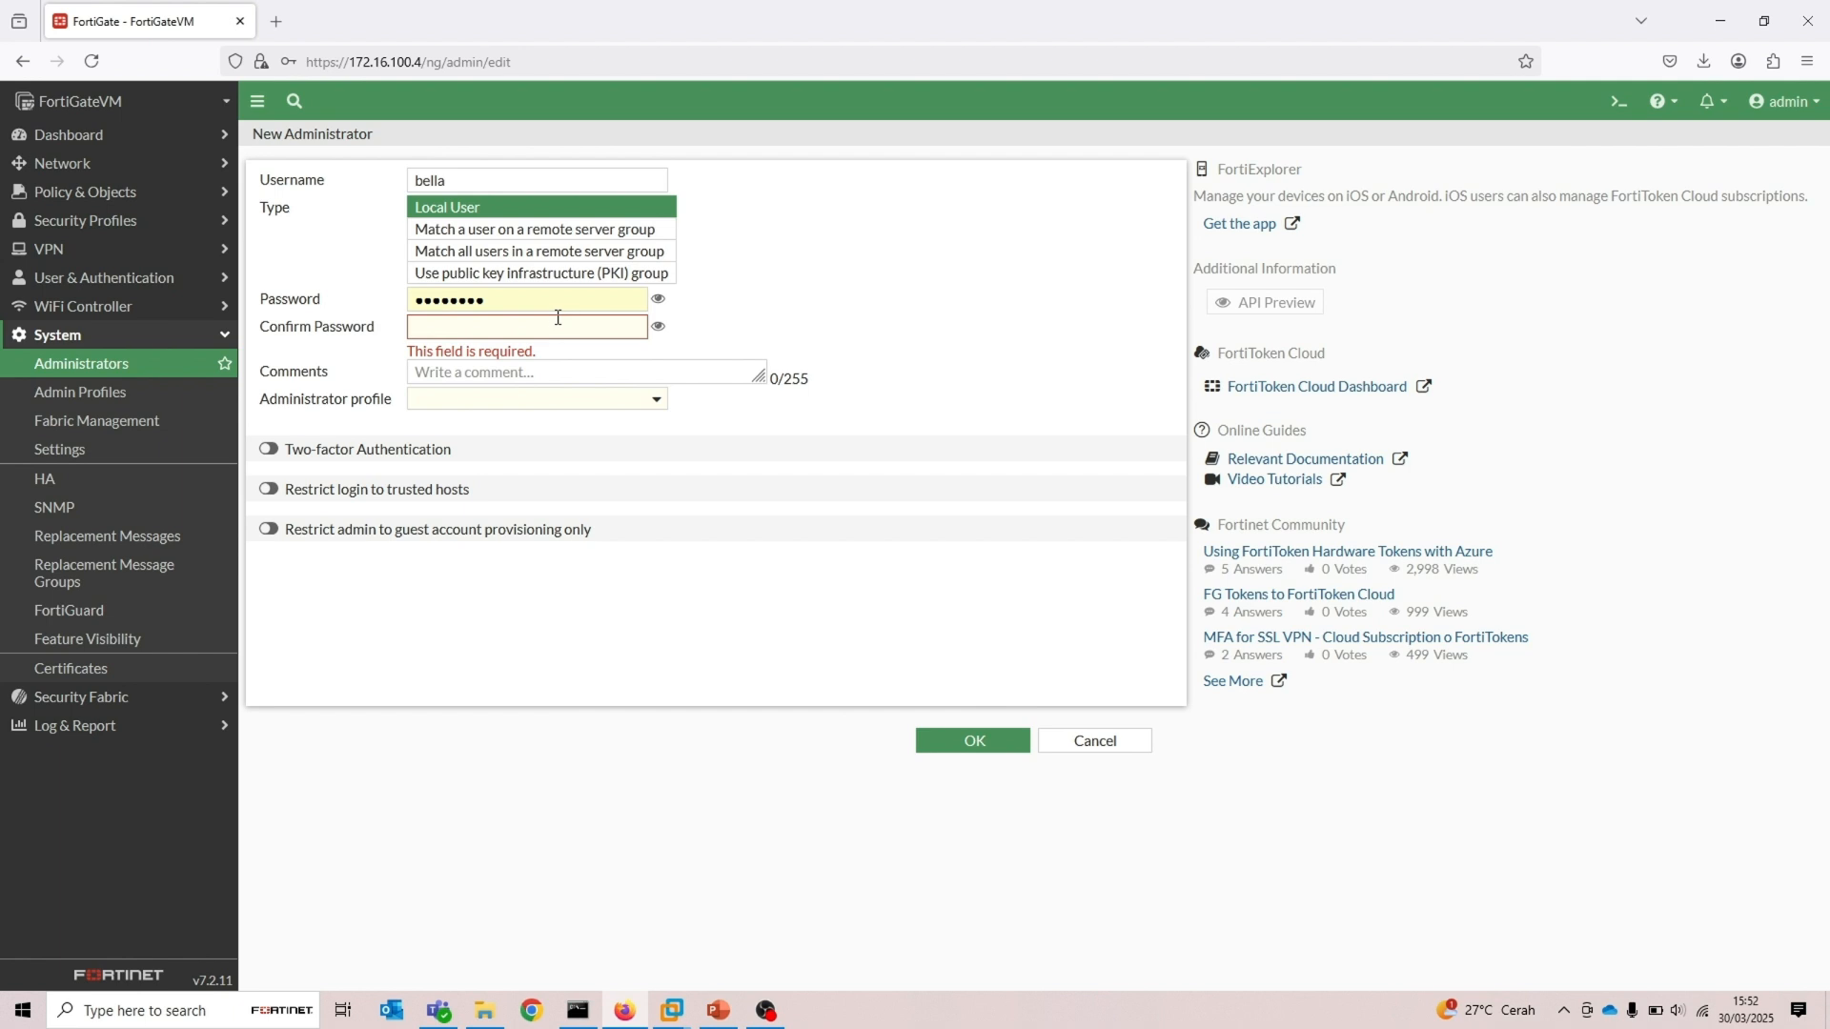
Enter the new administrator's password and confirm it
drag(534, 300, 329, 302)
text(••••••••)
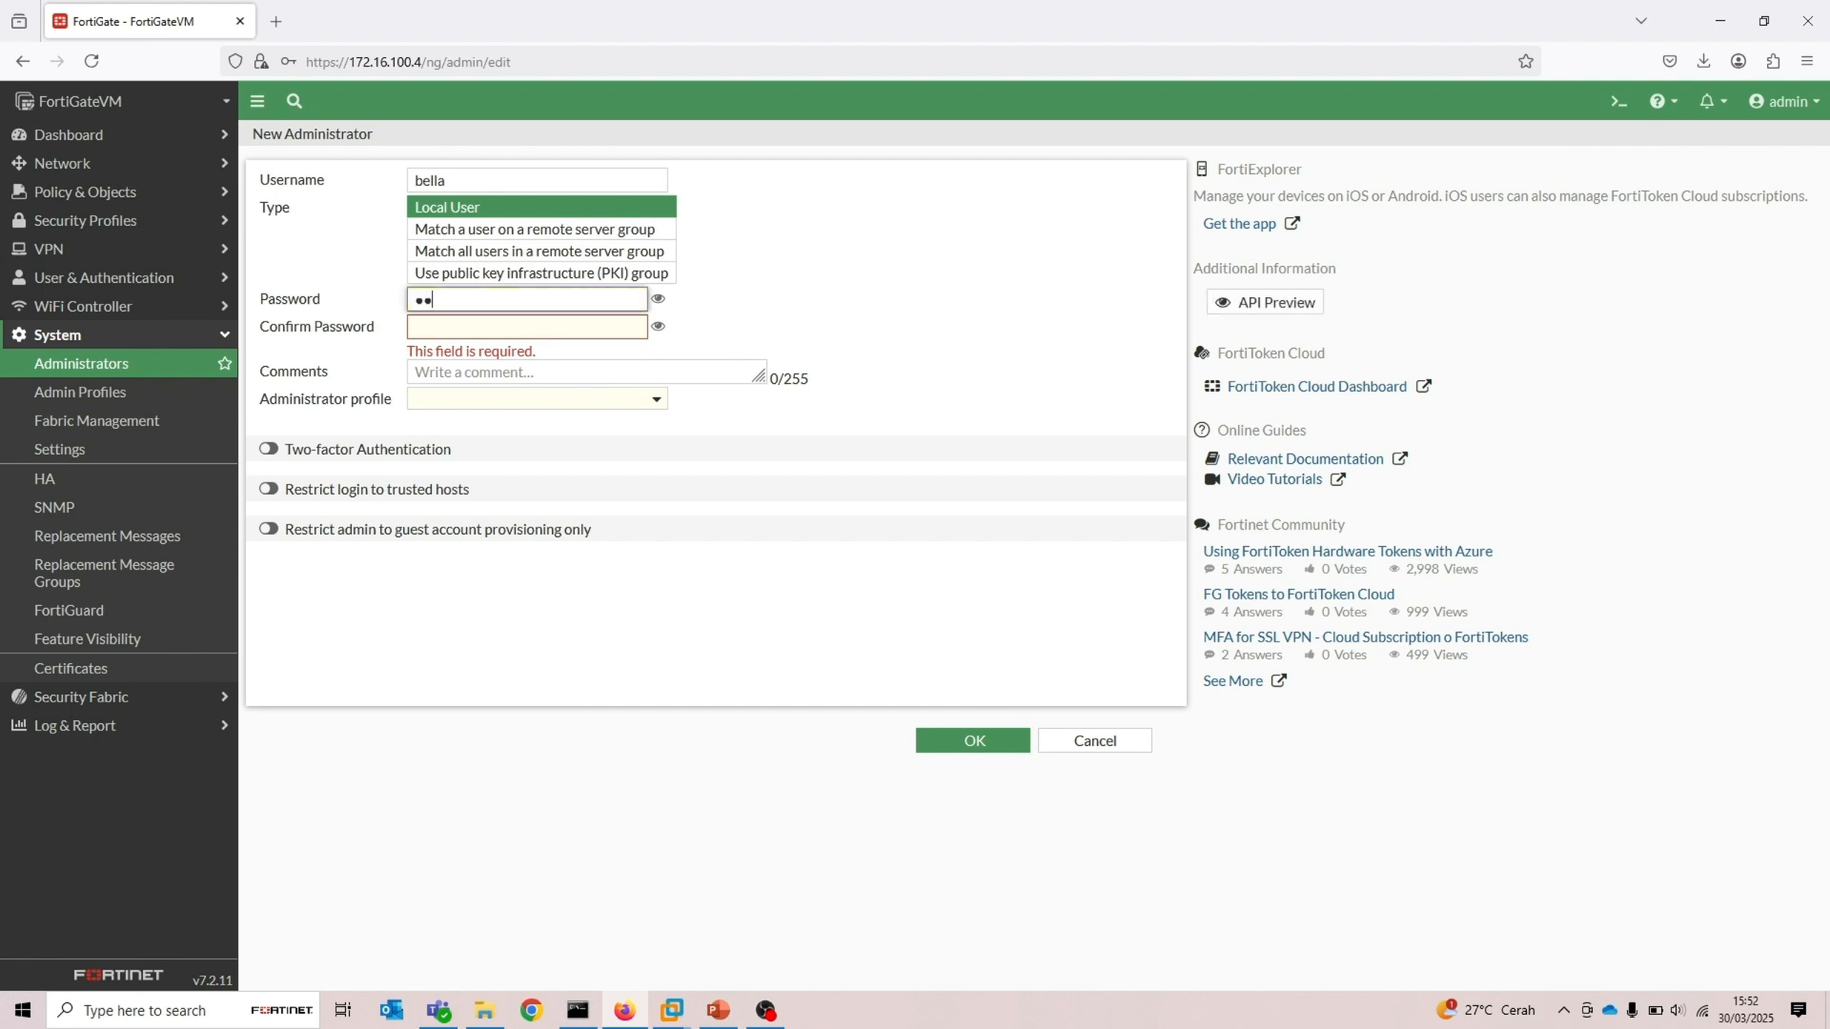
key(Tab)
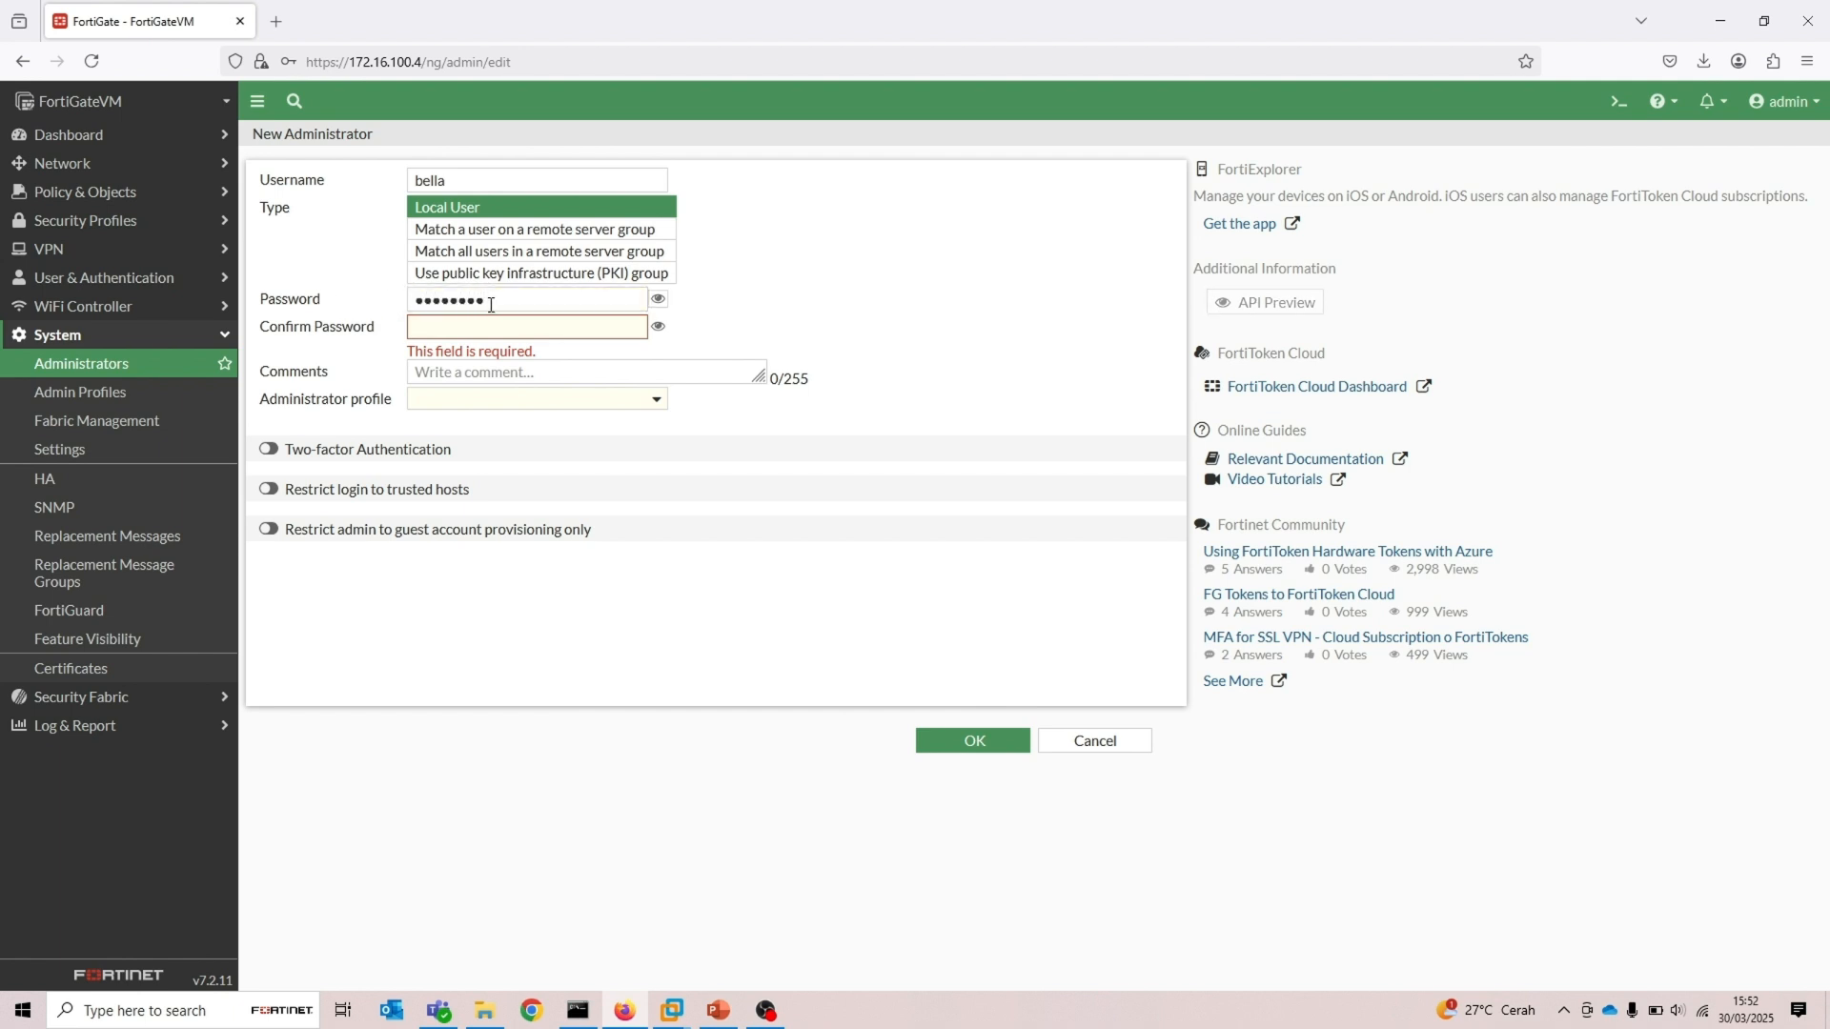
click(499, 327)
text(••••••••)
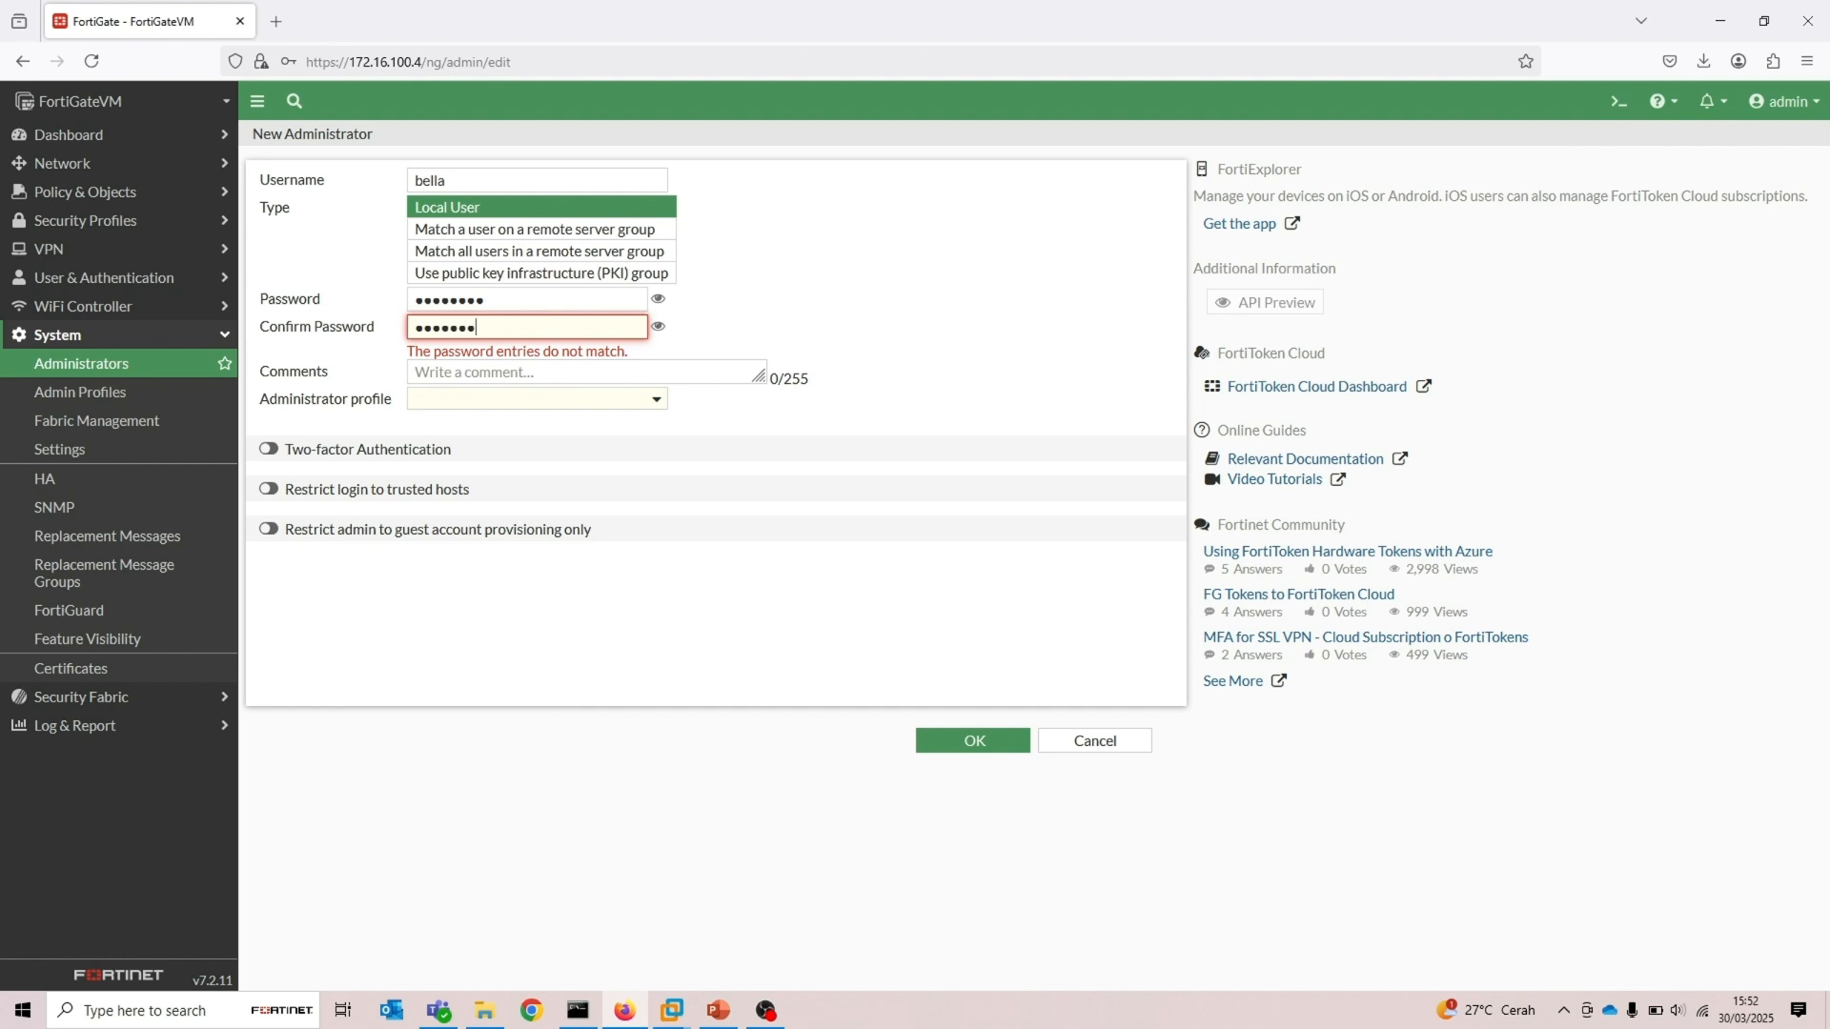
drag(533, 412, 824, 380)
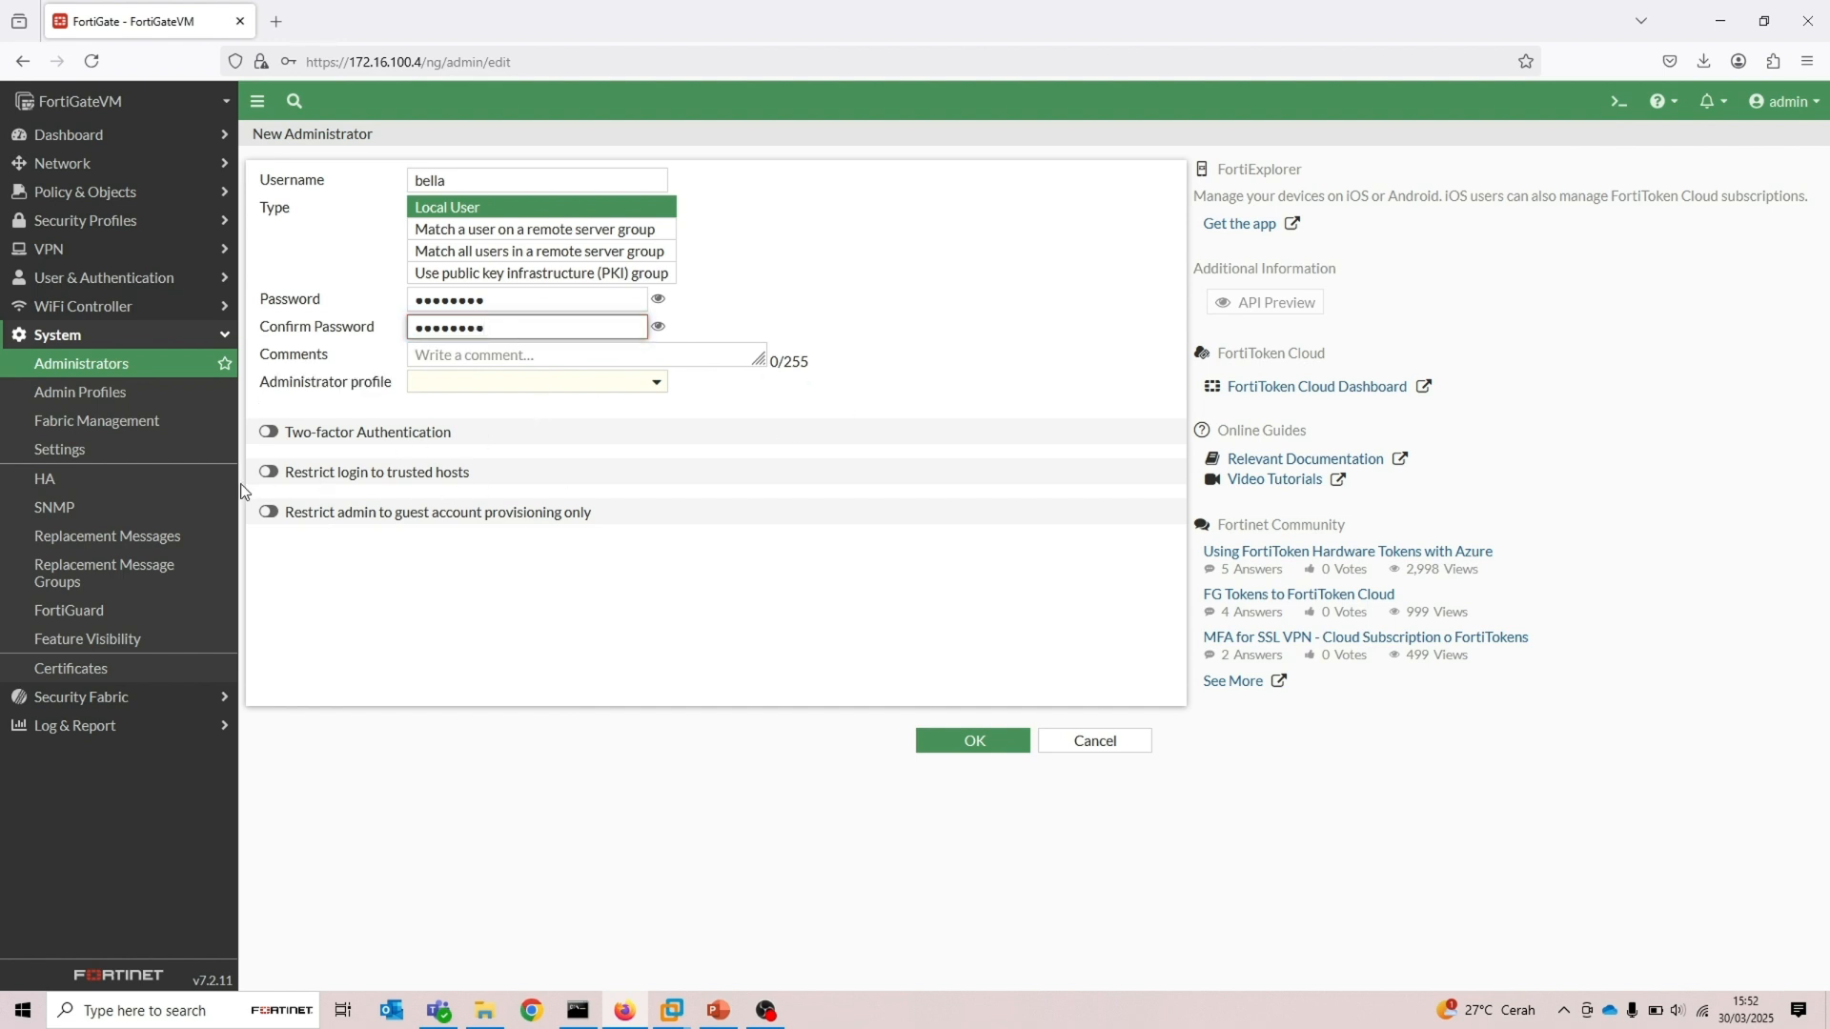
Enable Restrict login to trusted hosts and choose the super_admin_readonly administrator profile
click(270, 475)
click(271, 476)
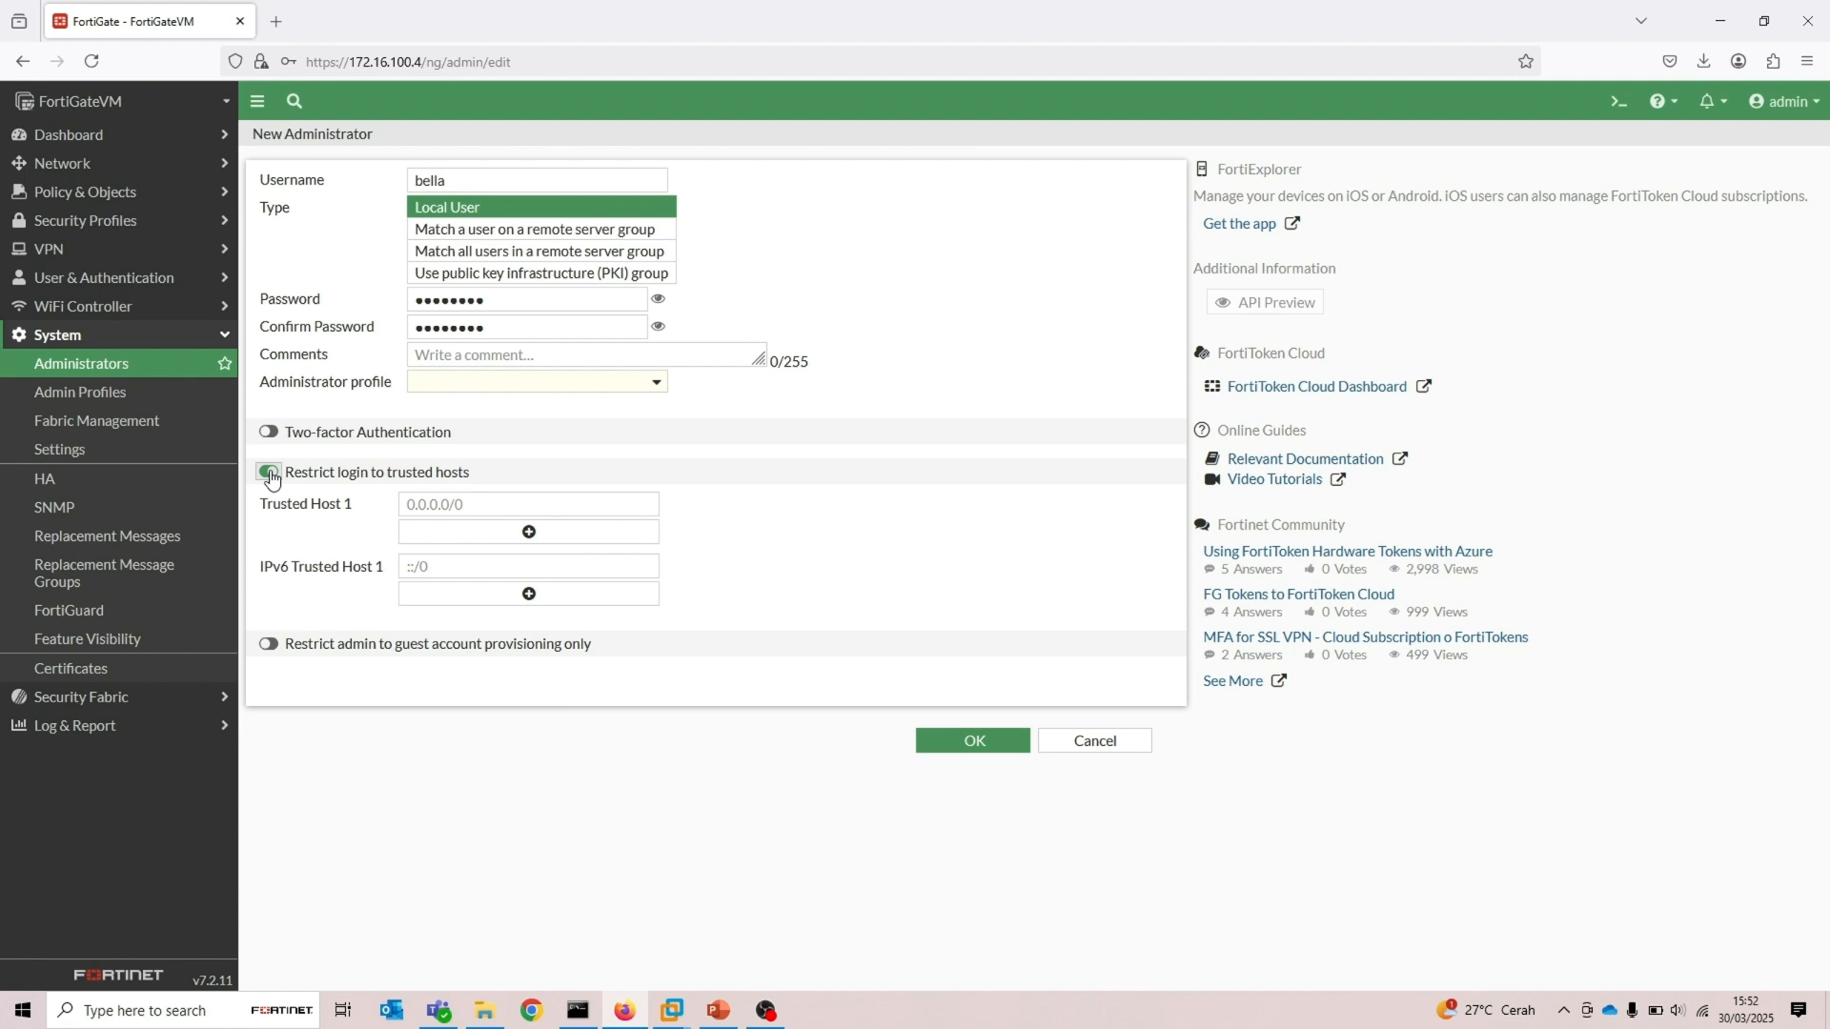
click(492, 386)
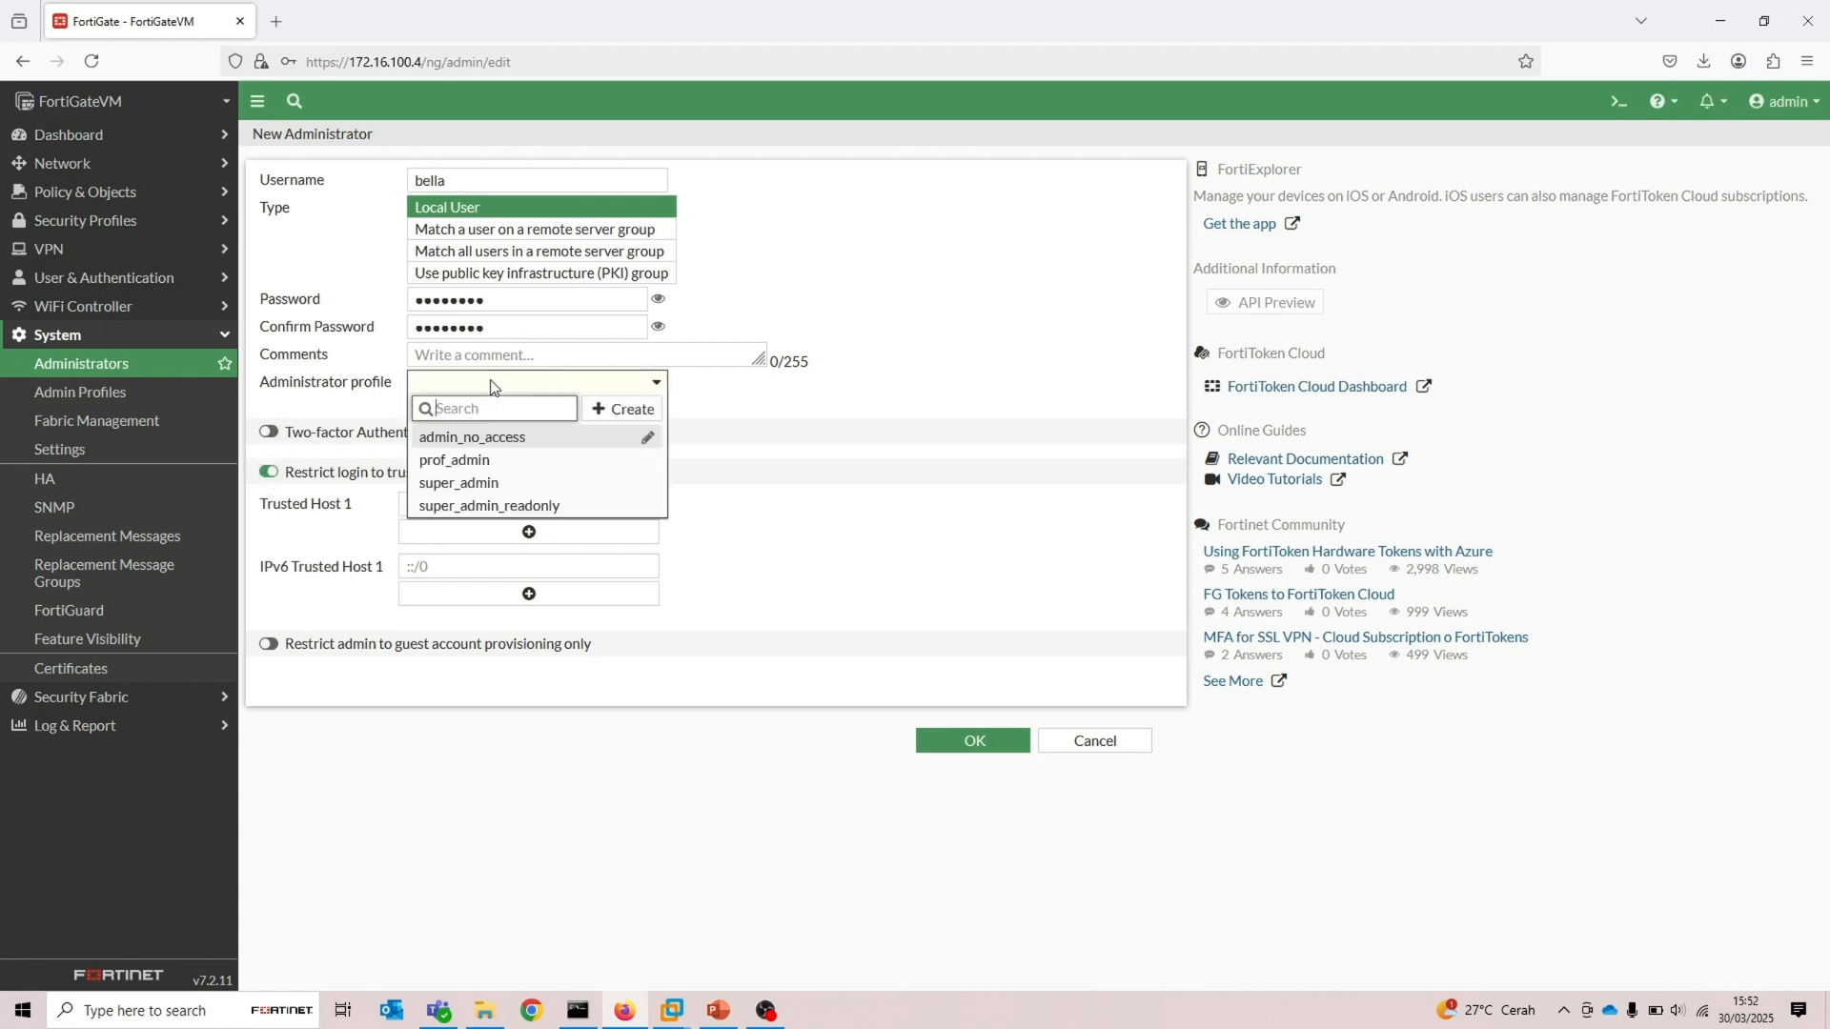
click(483, 506)
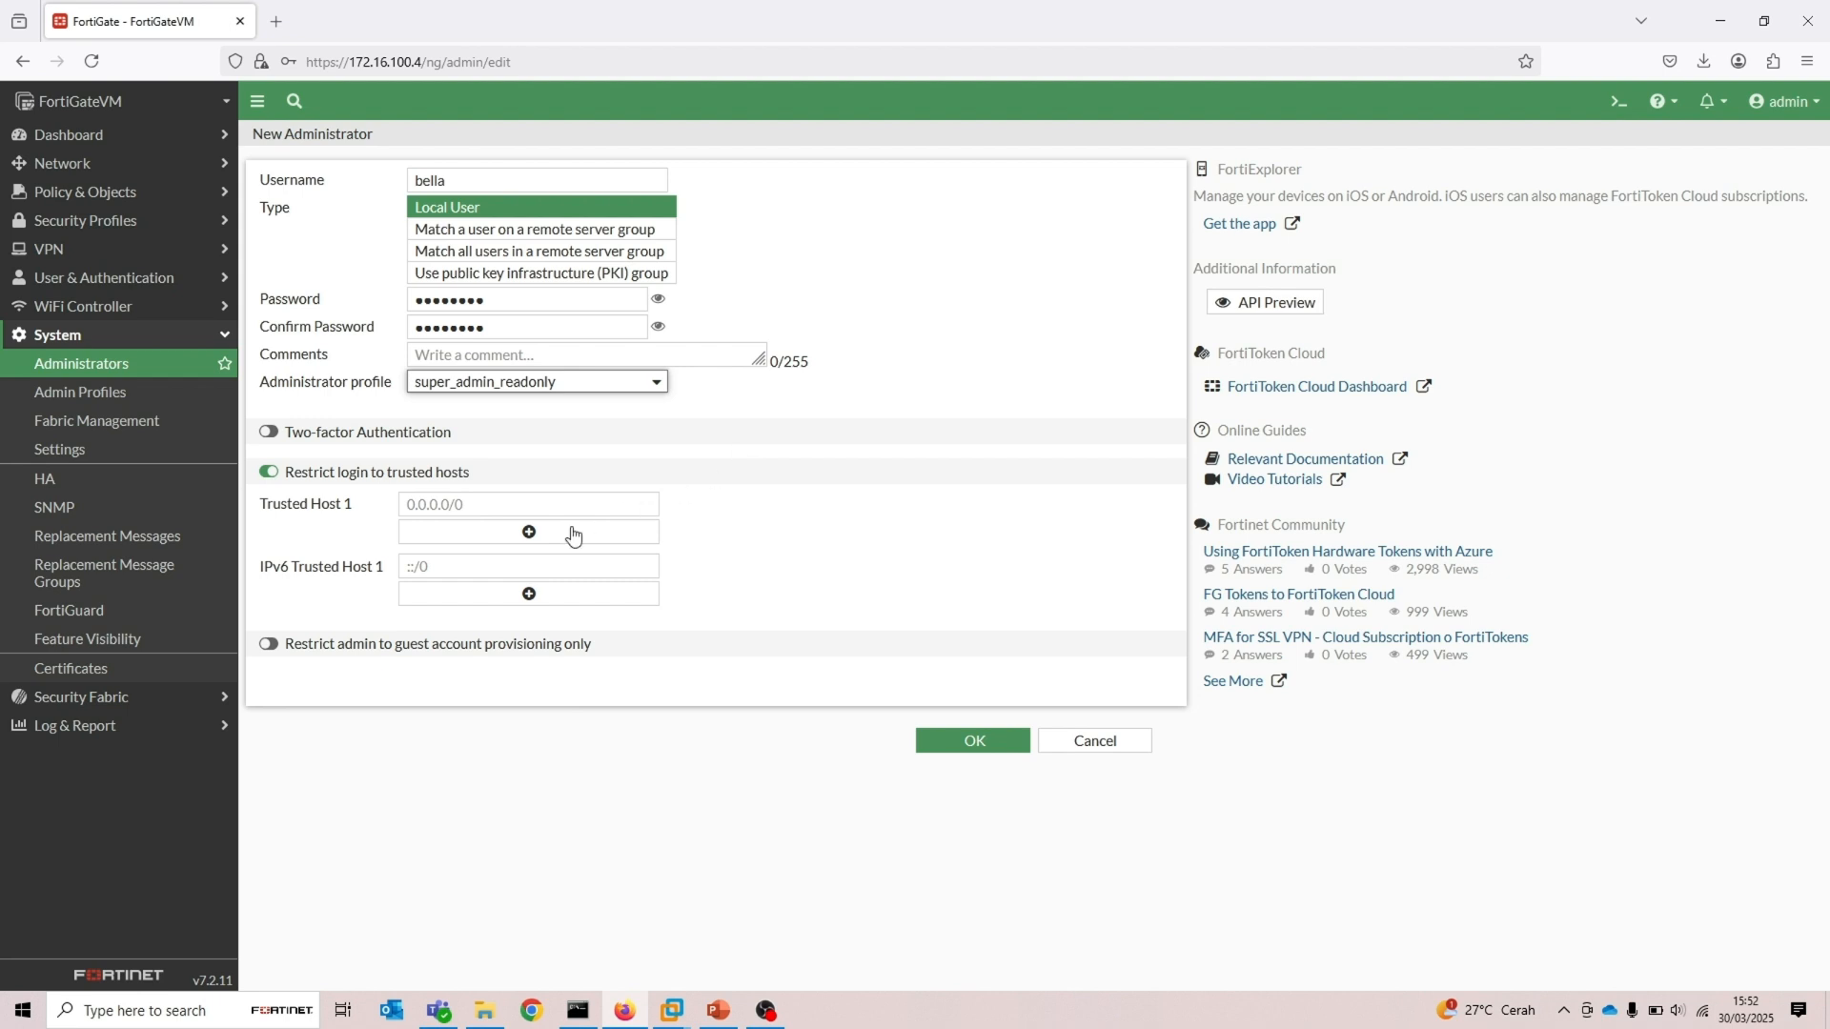
Set Trusted Host 1 to 192.168.0.110/32
click(469, 506)
text(1)
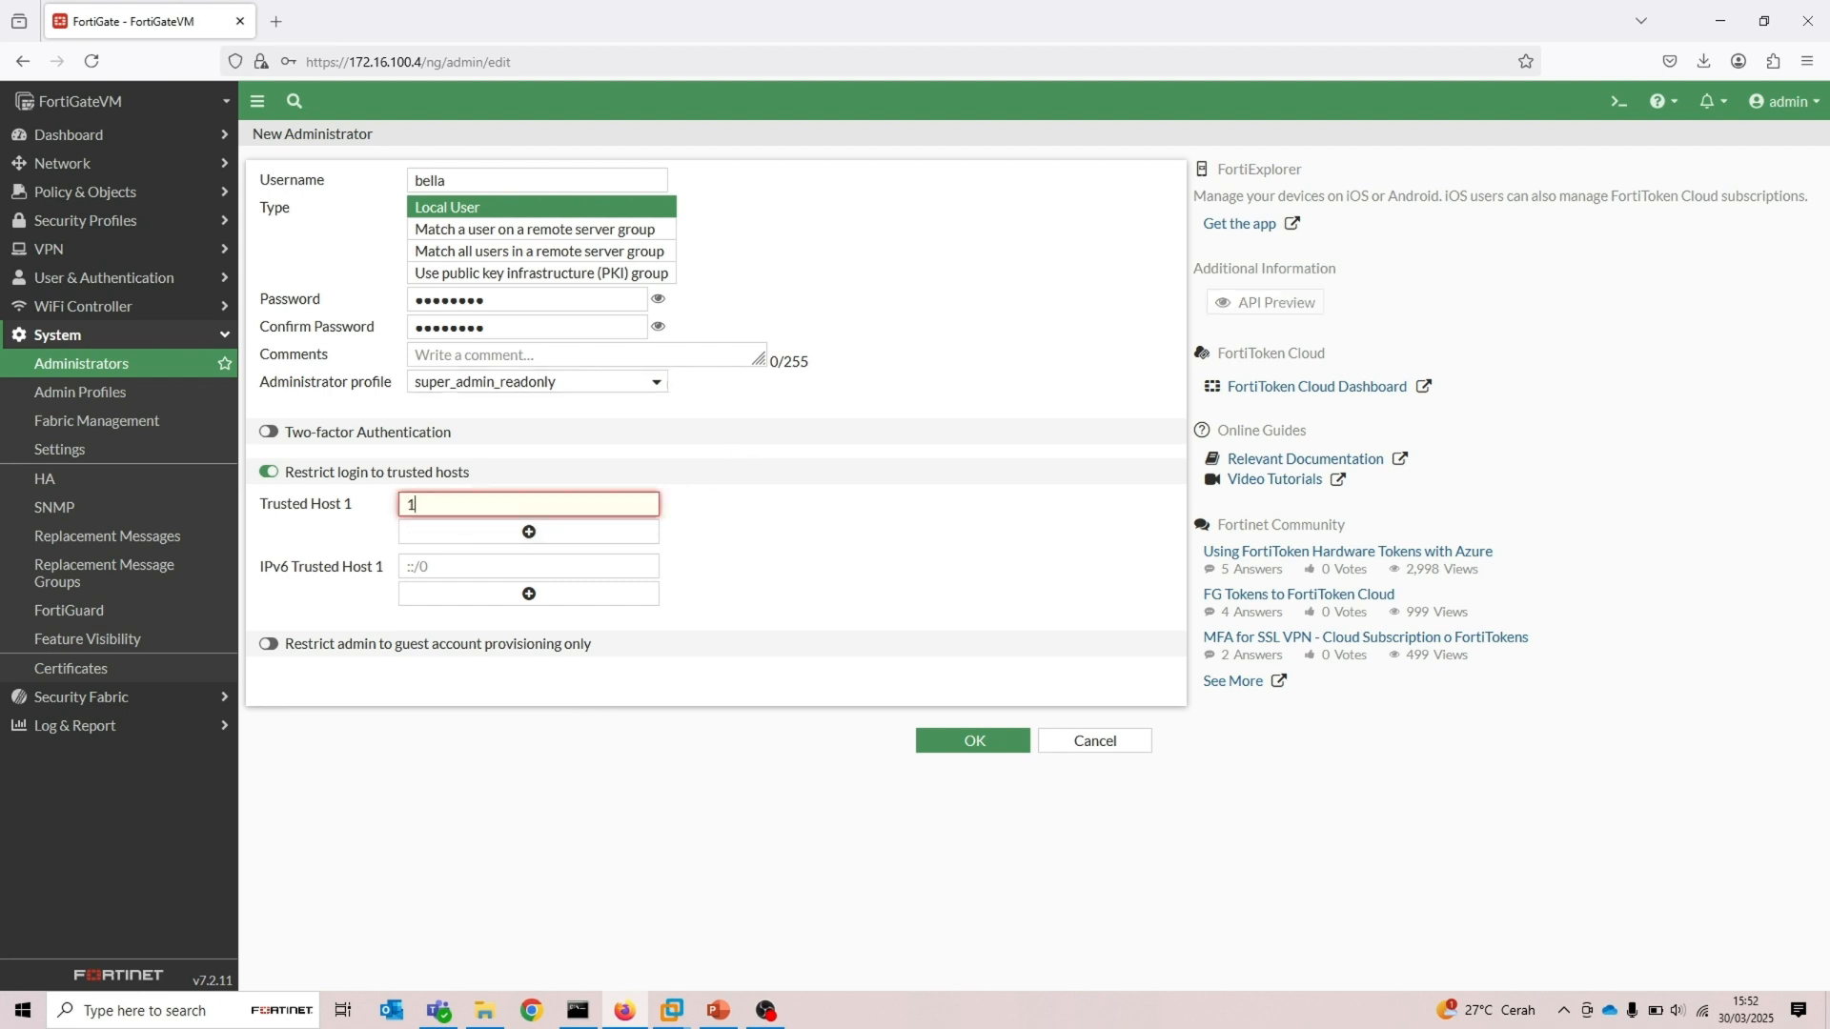
text(92.168.0.110)
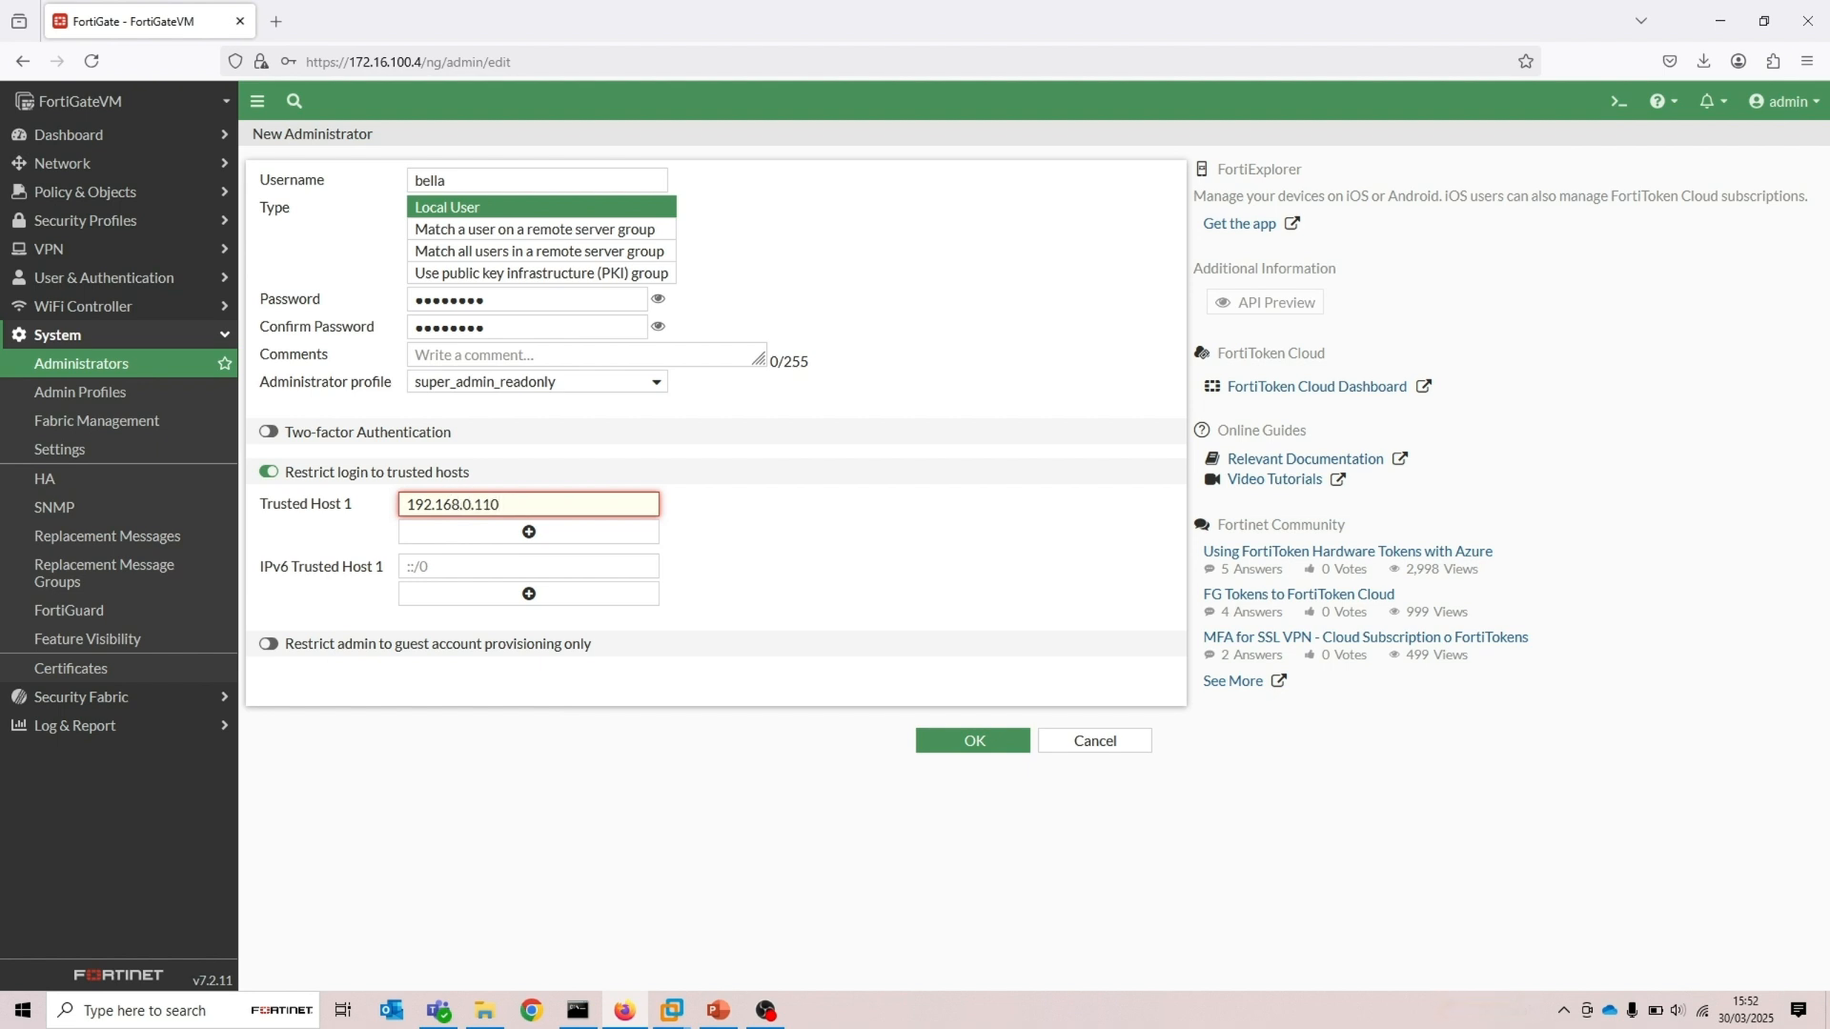
text(/32)
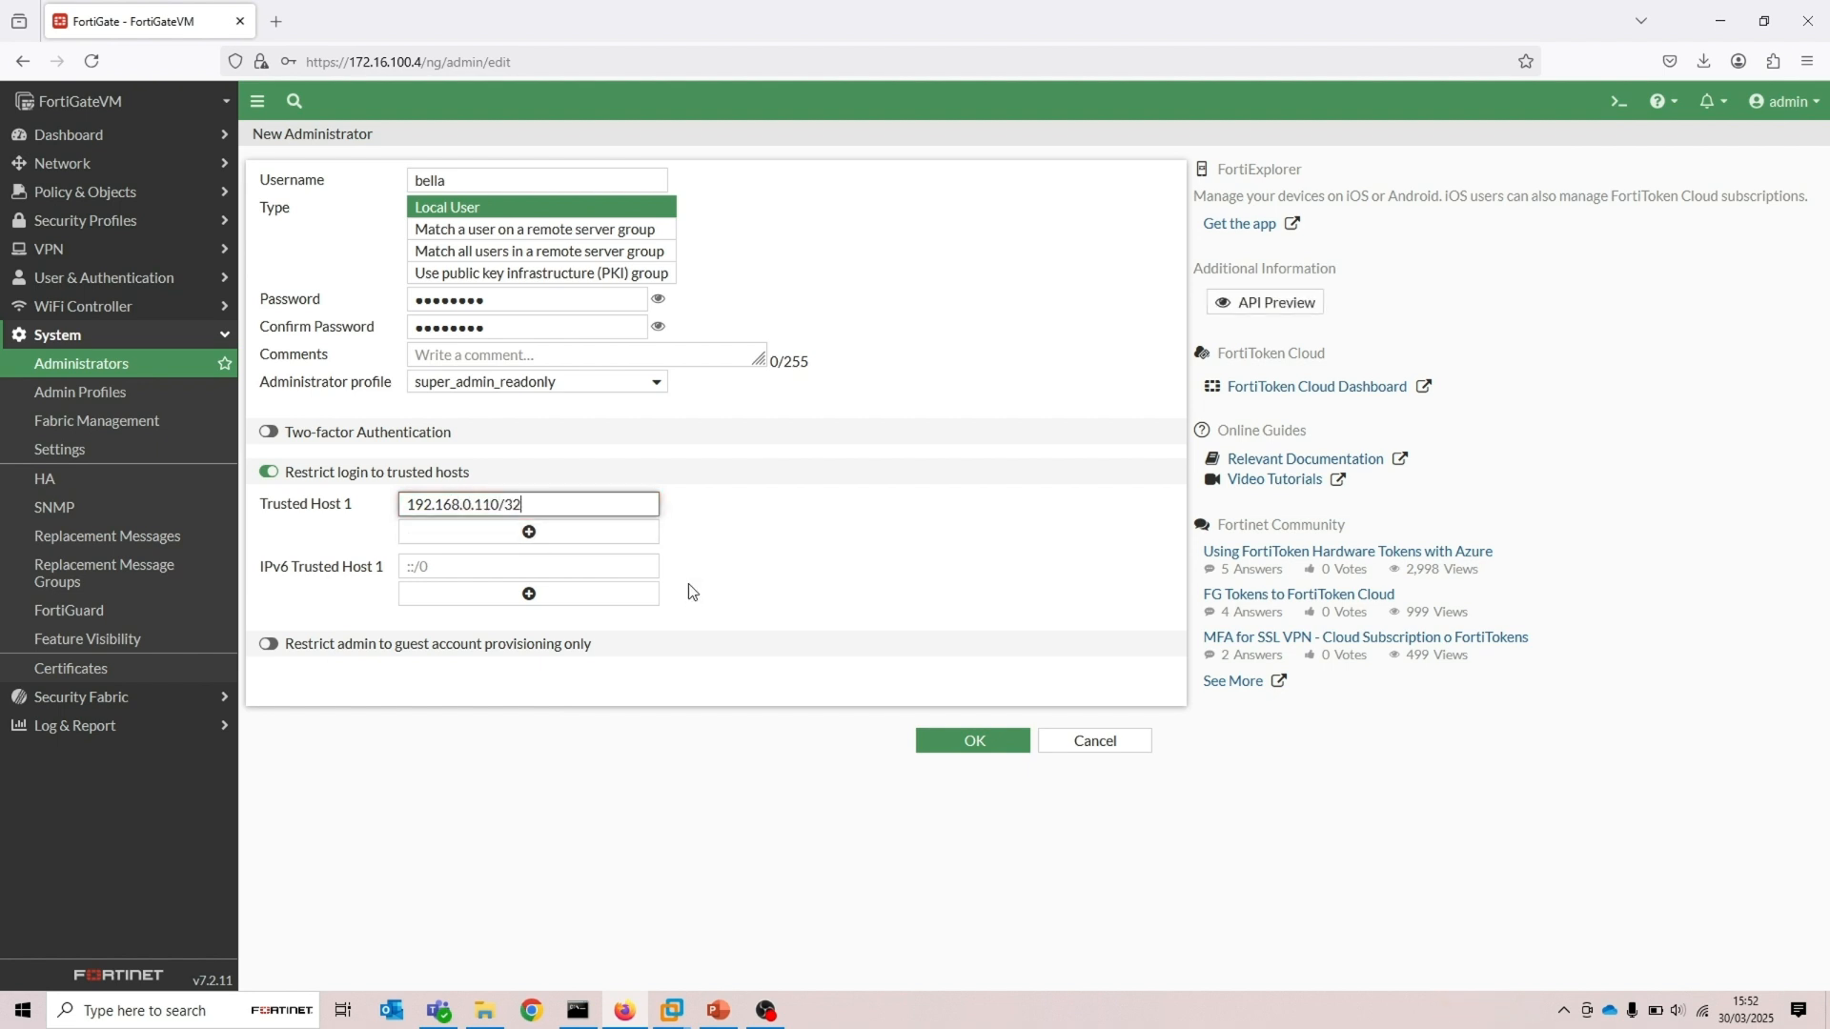
Save the new administrator and decline the browser's offer to save the password
click(943, 743)
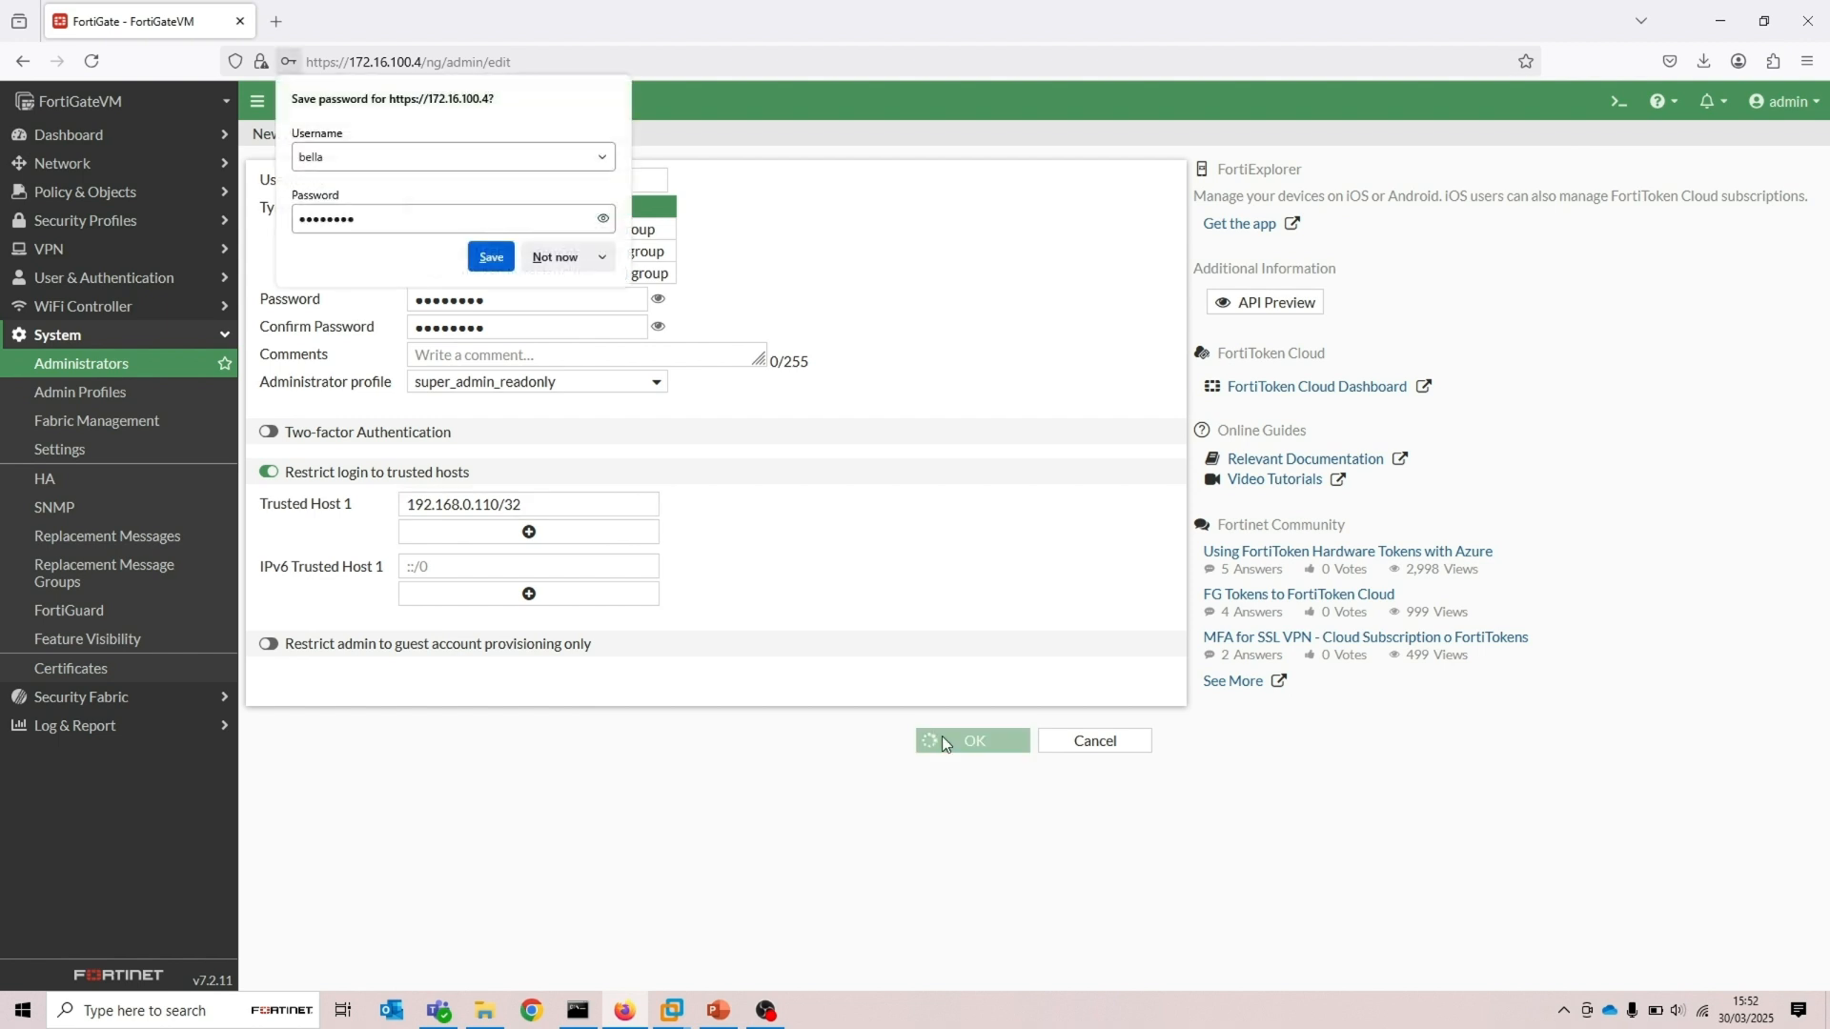
click(554, 257)
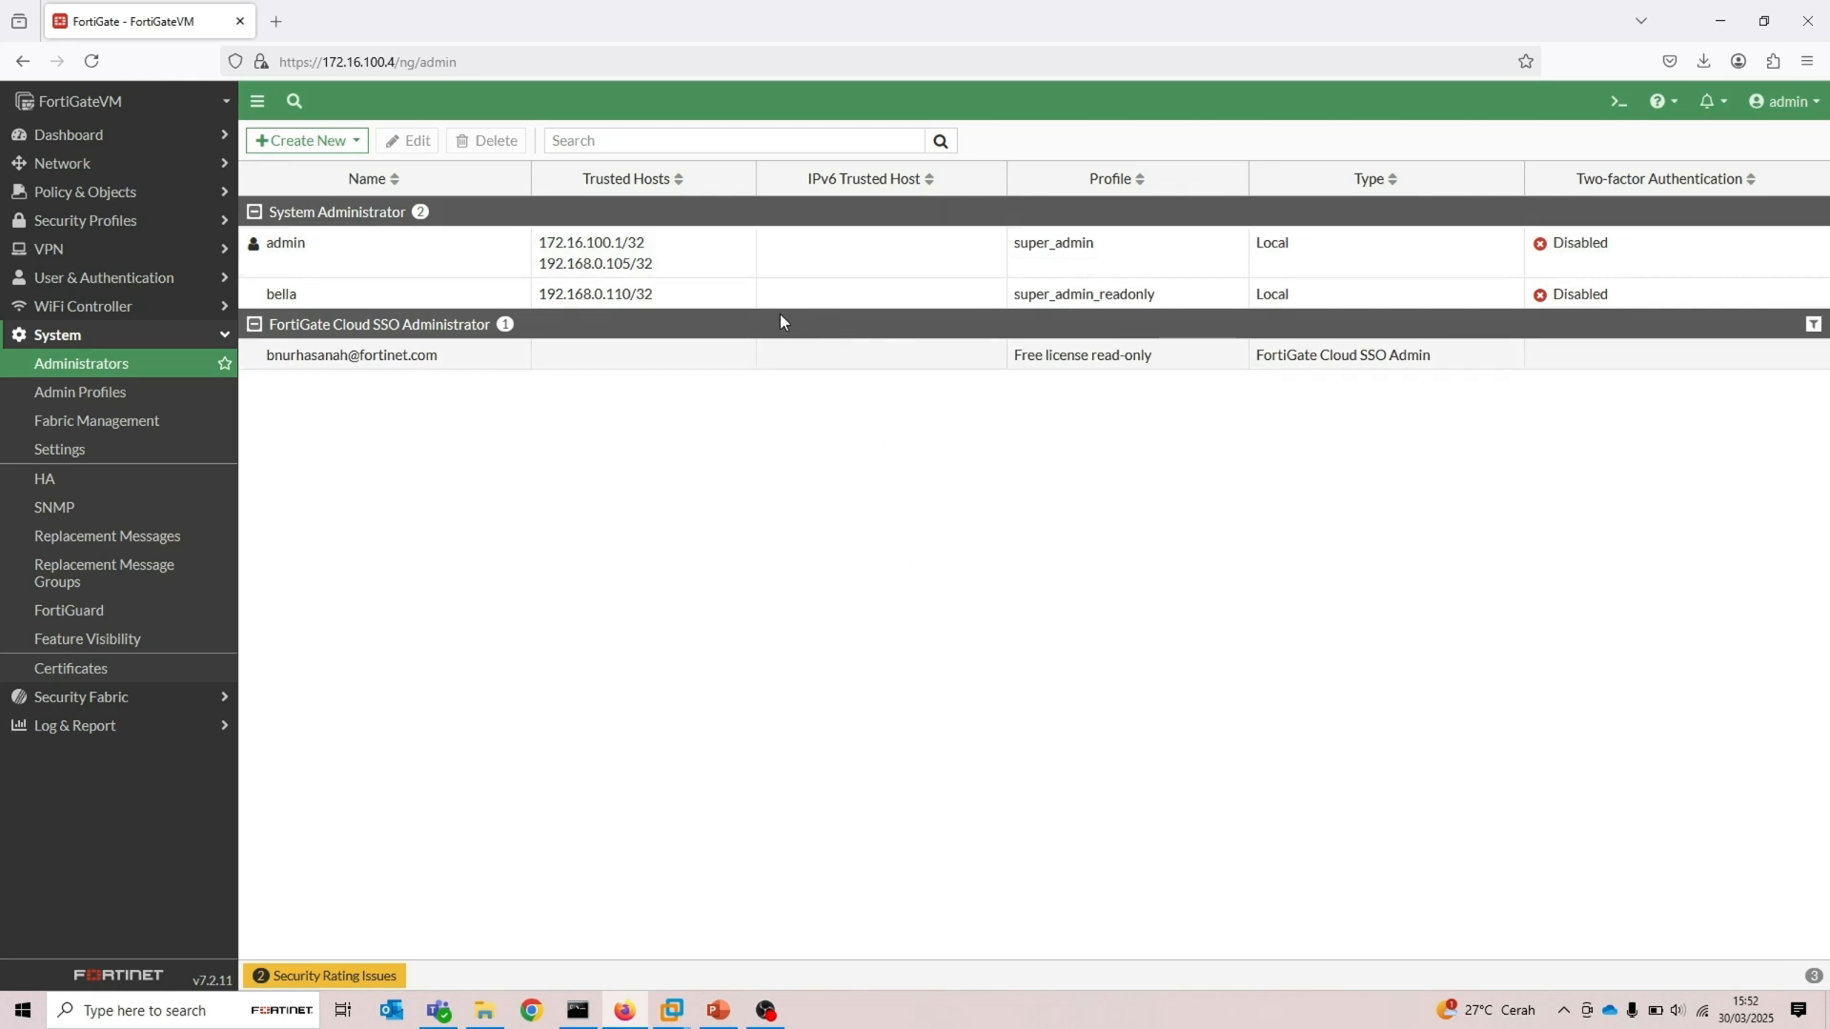
click(736, 303)
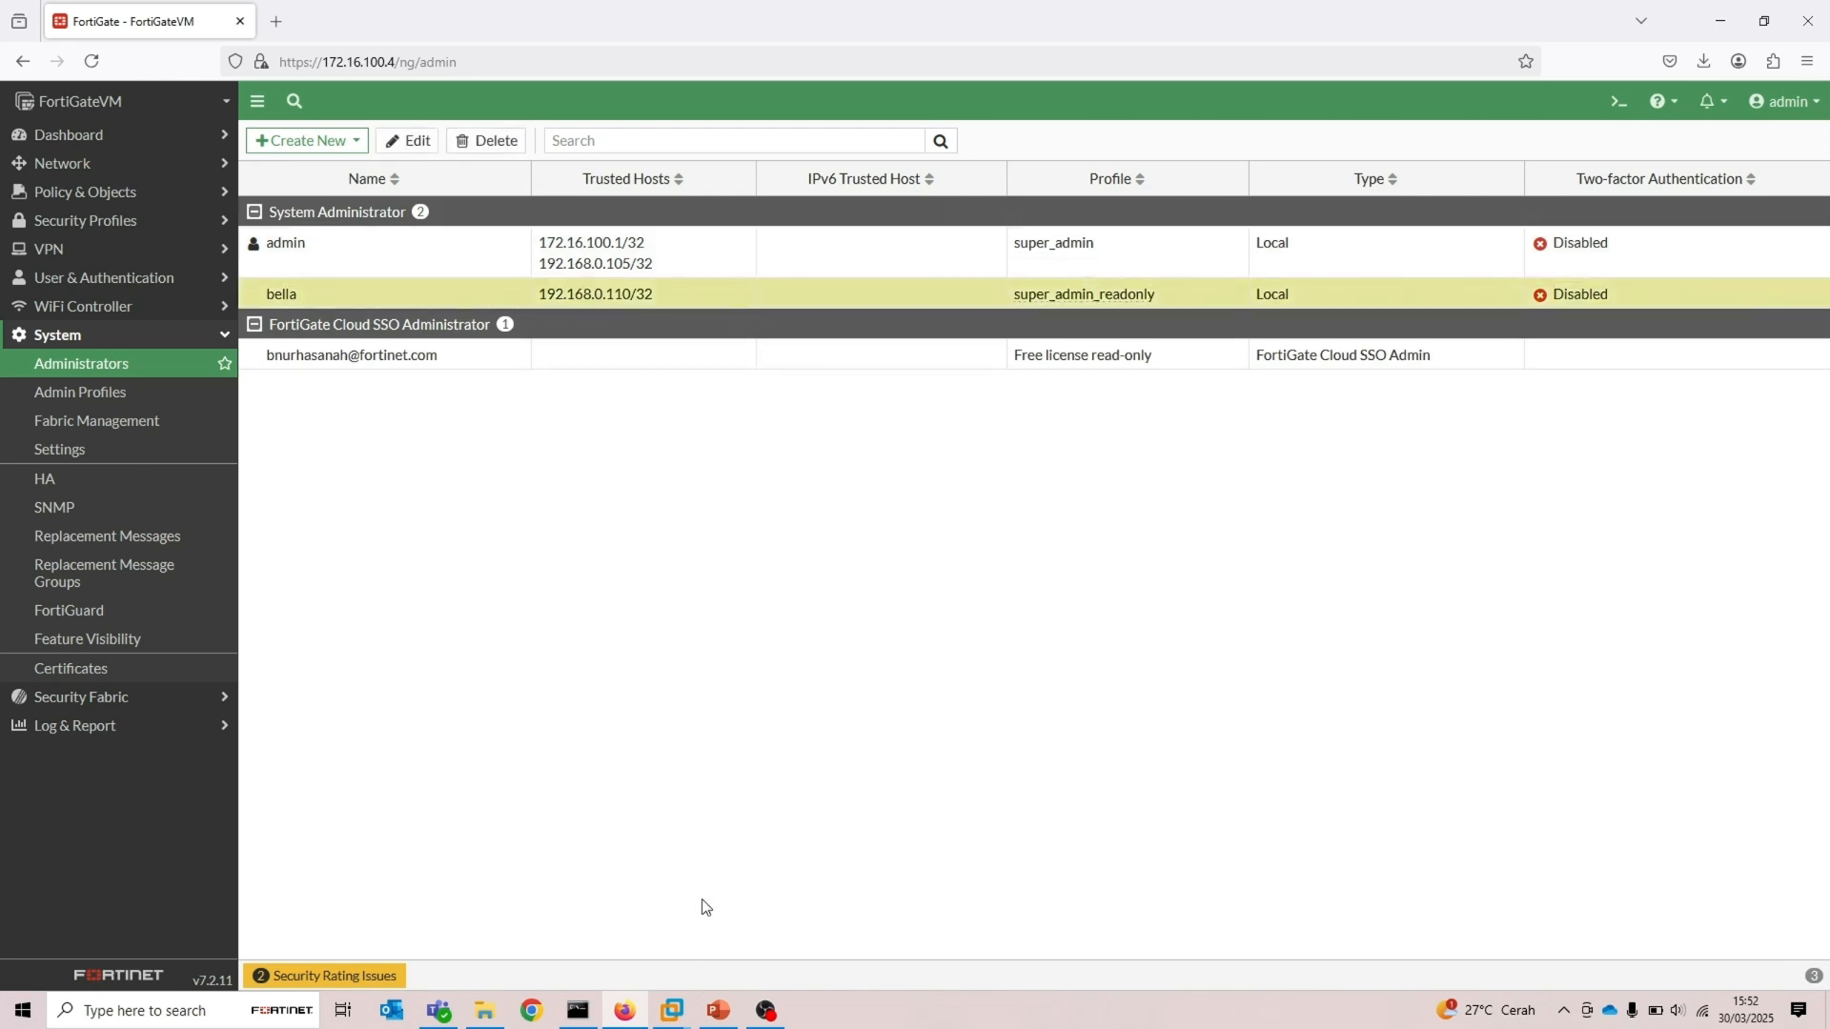
Switch to the Windows 10 User B VM and open its sign-in screen
mouse_move(677, 1016)
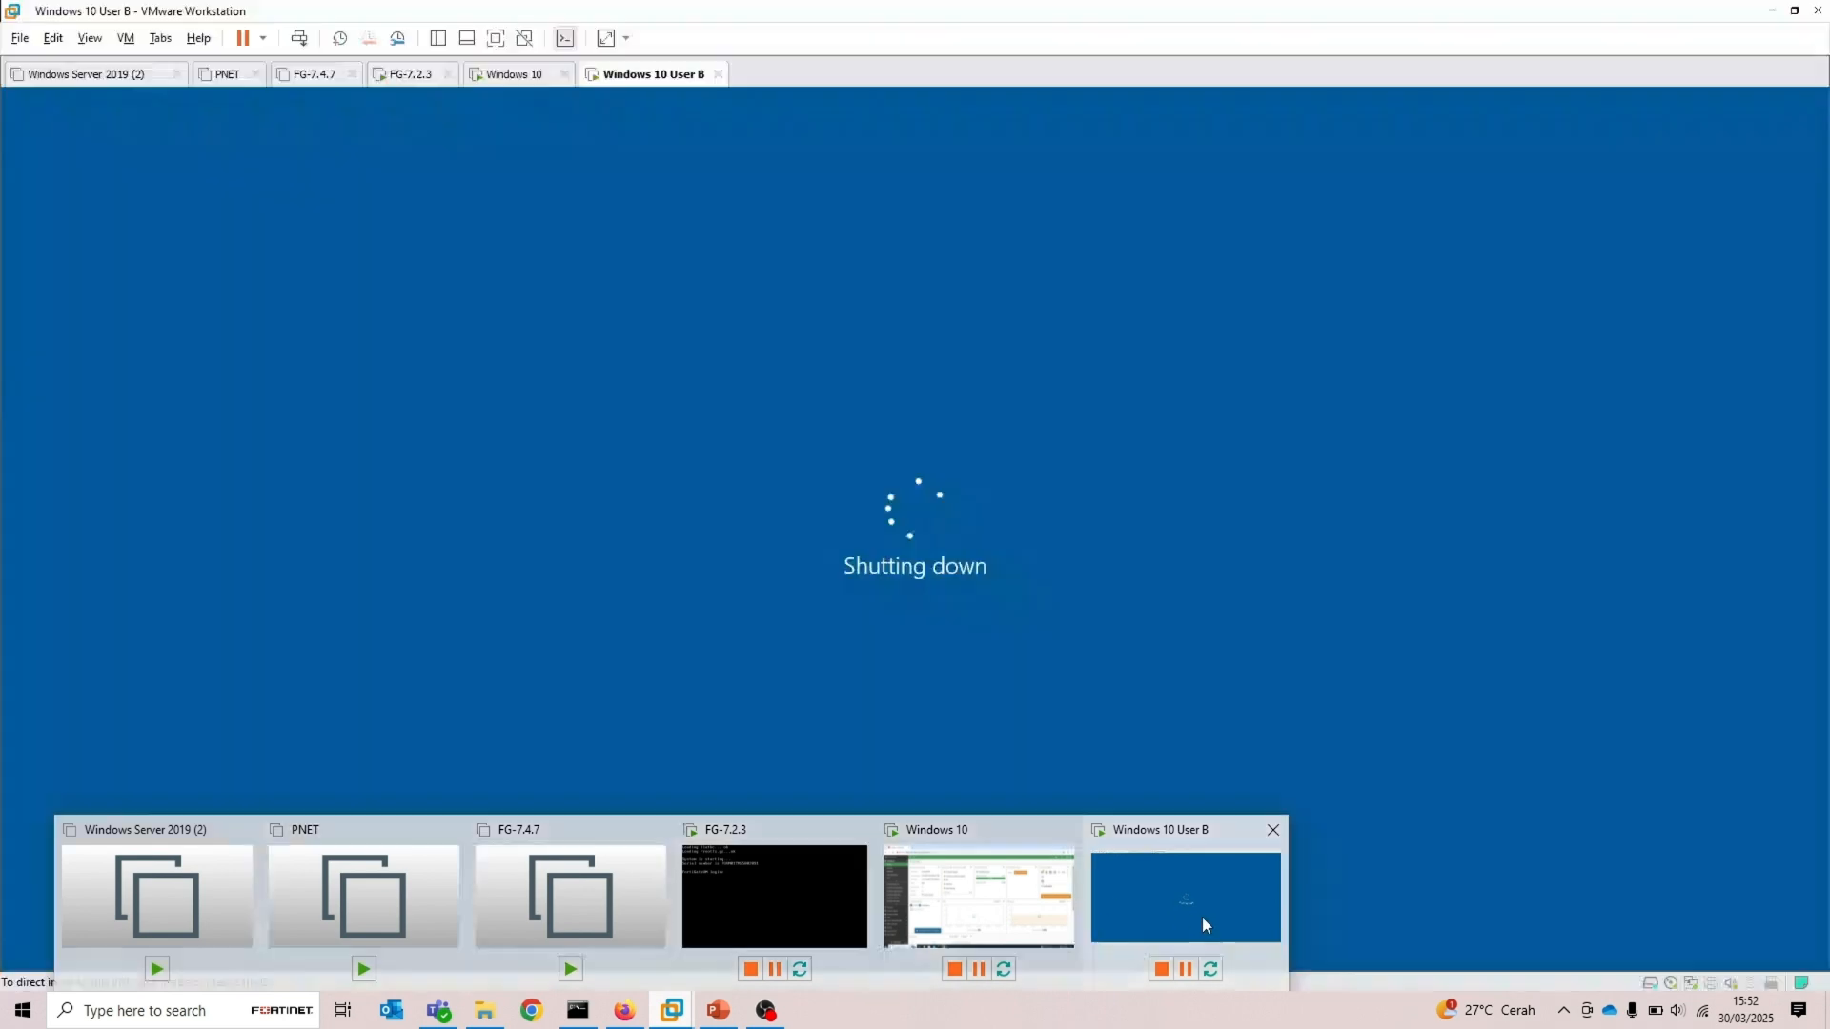
click(1203, 917)
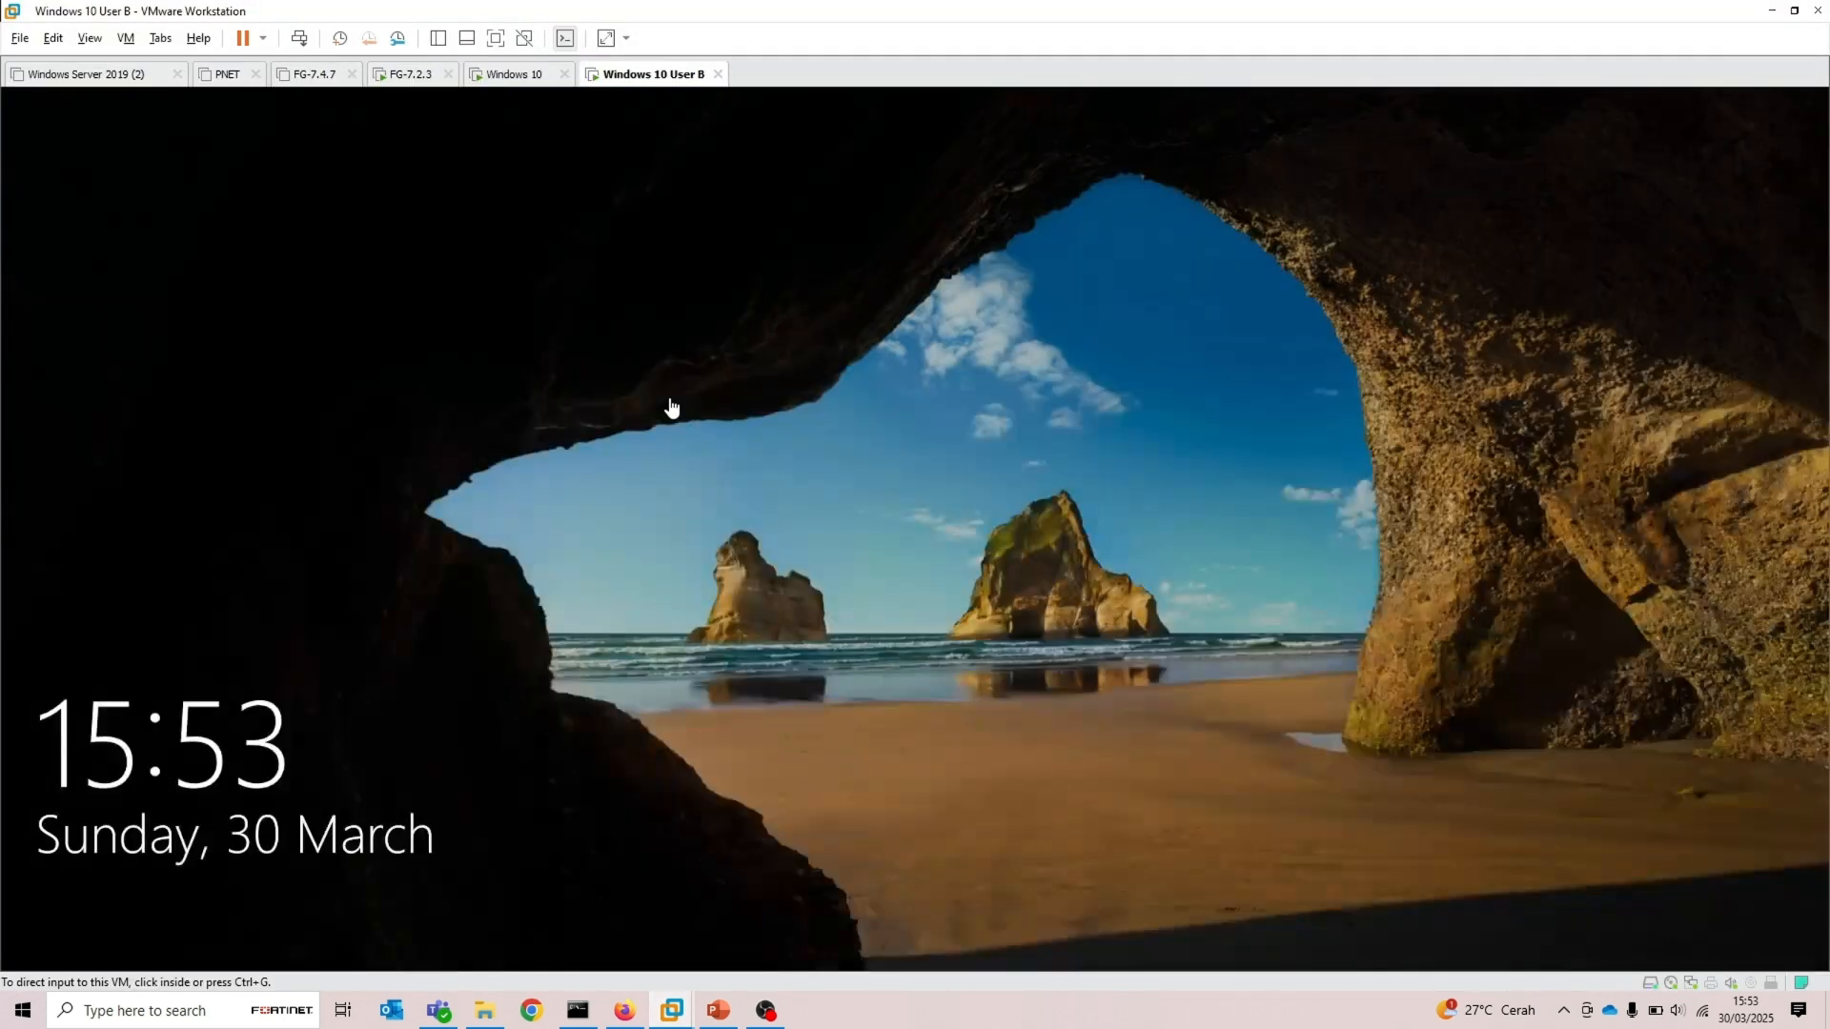
click(669, 400)
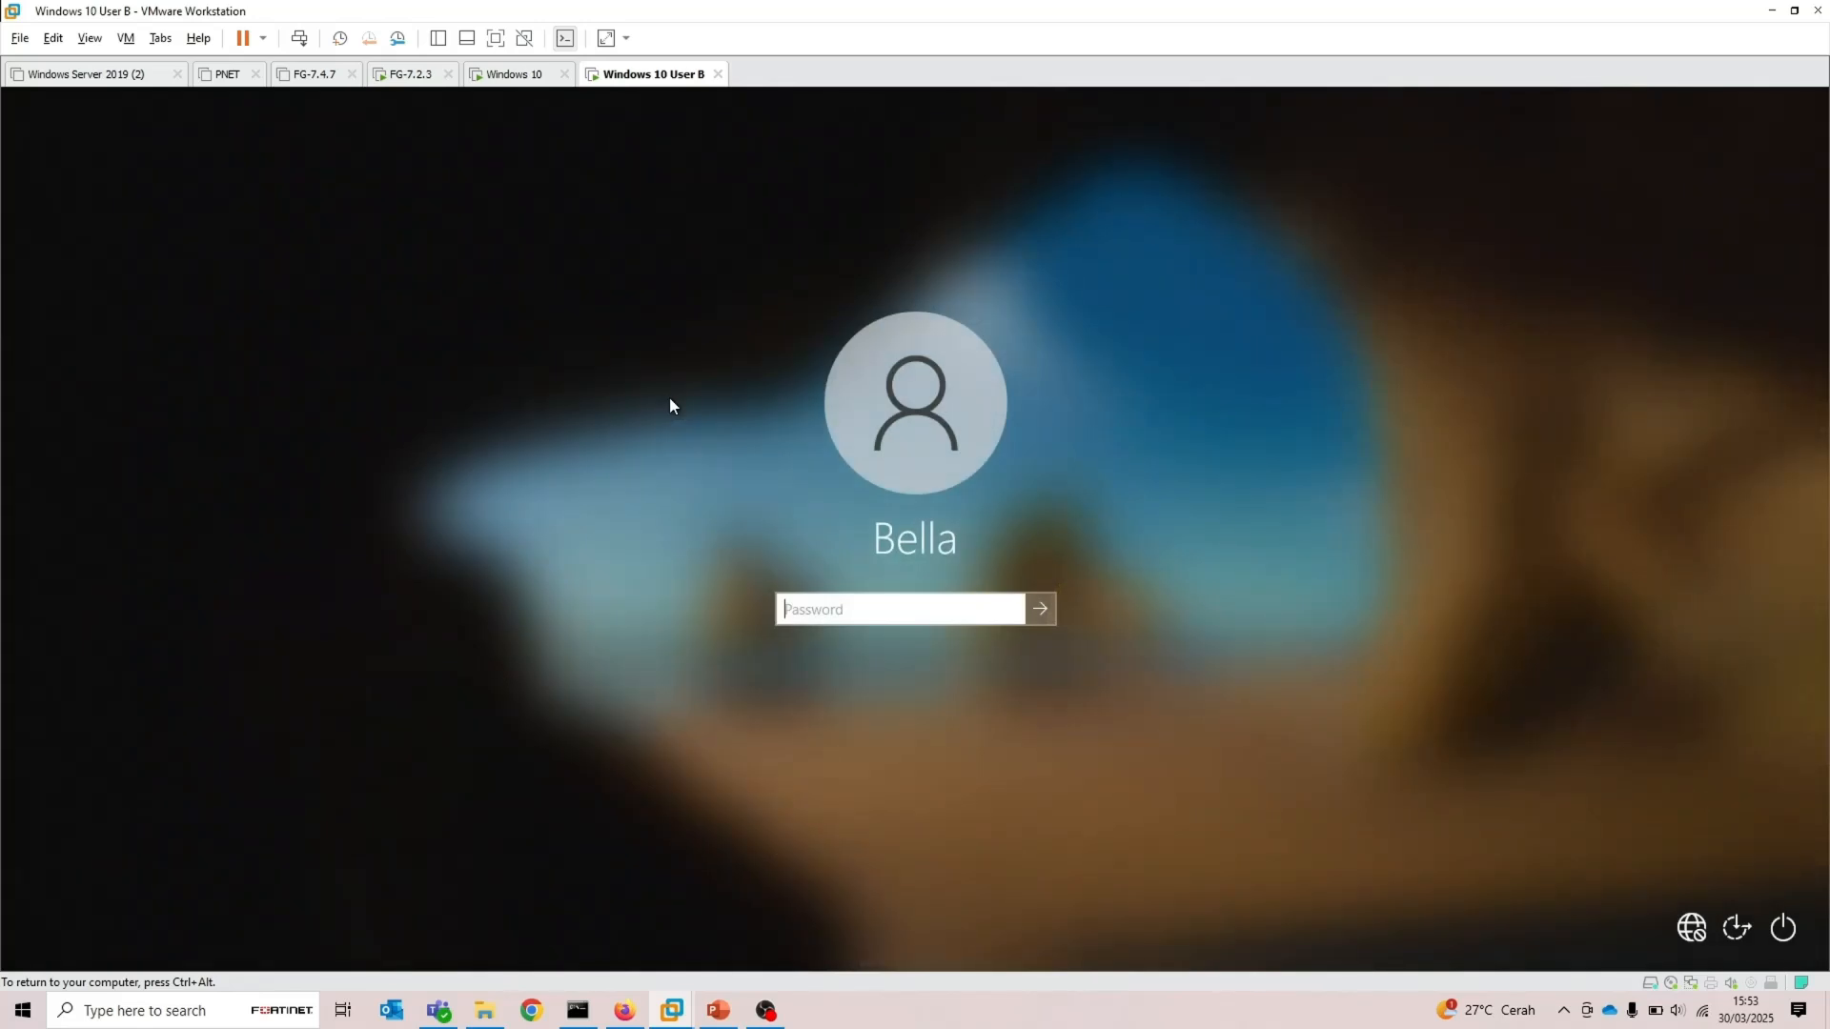
Sign in to the Windows 10 User B VM with the account password
text(*************)
key(Return)
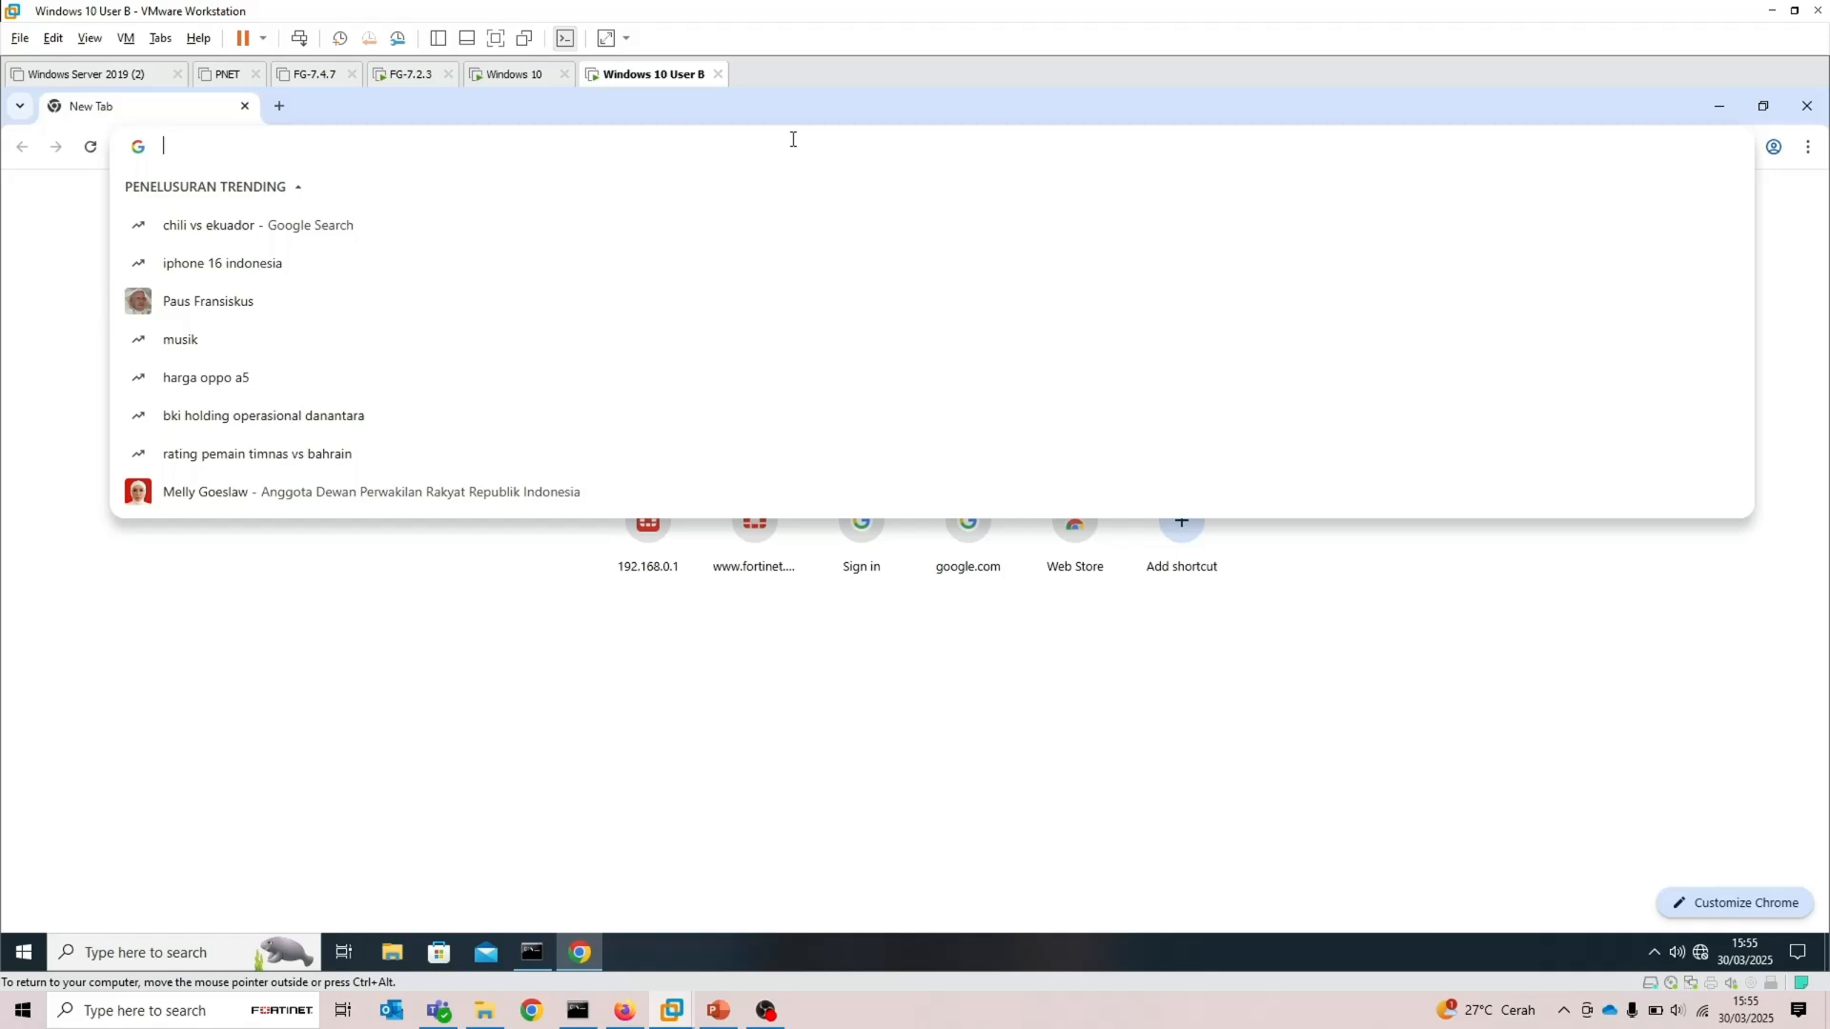
text(https//192.168.0.1)
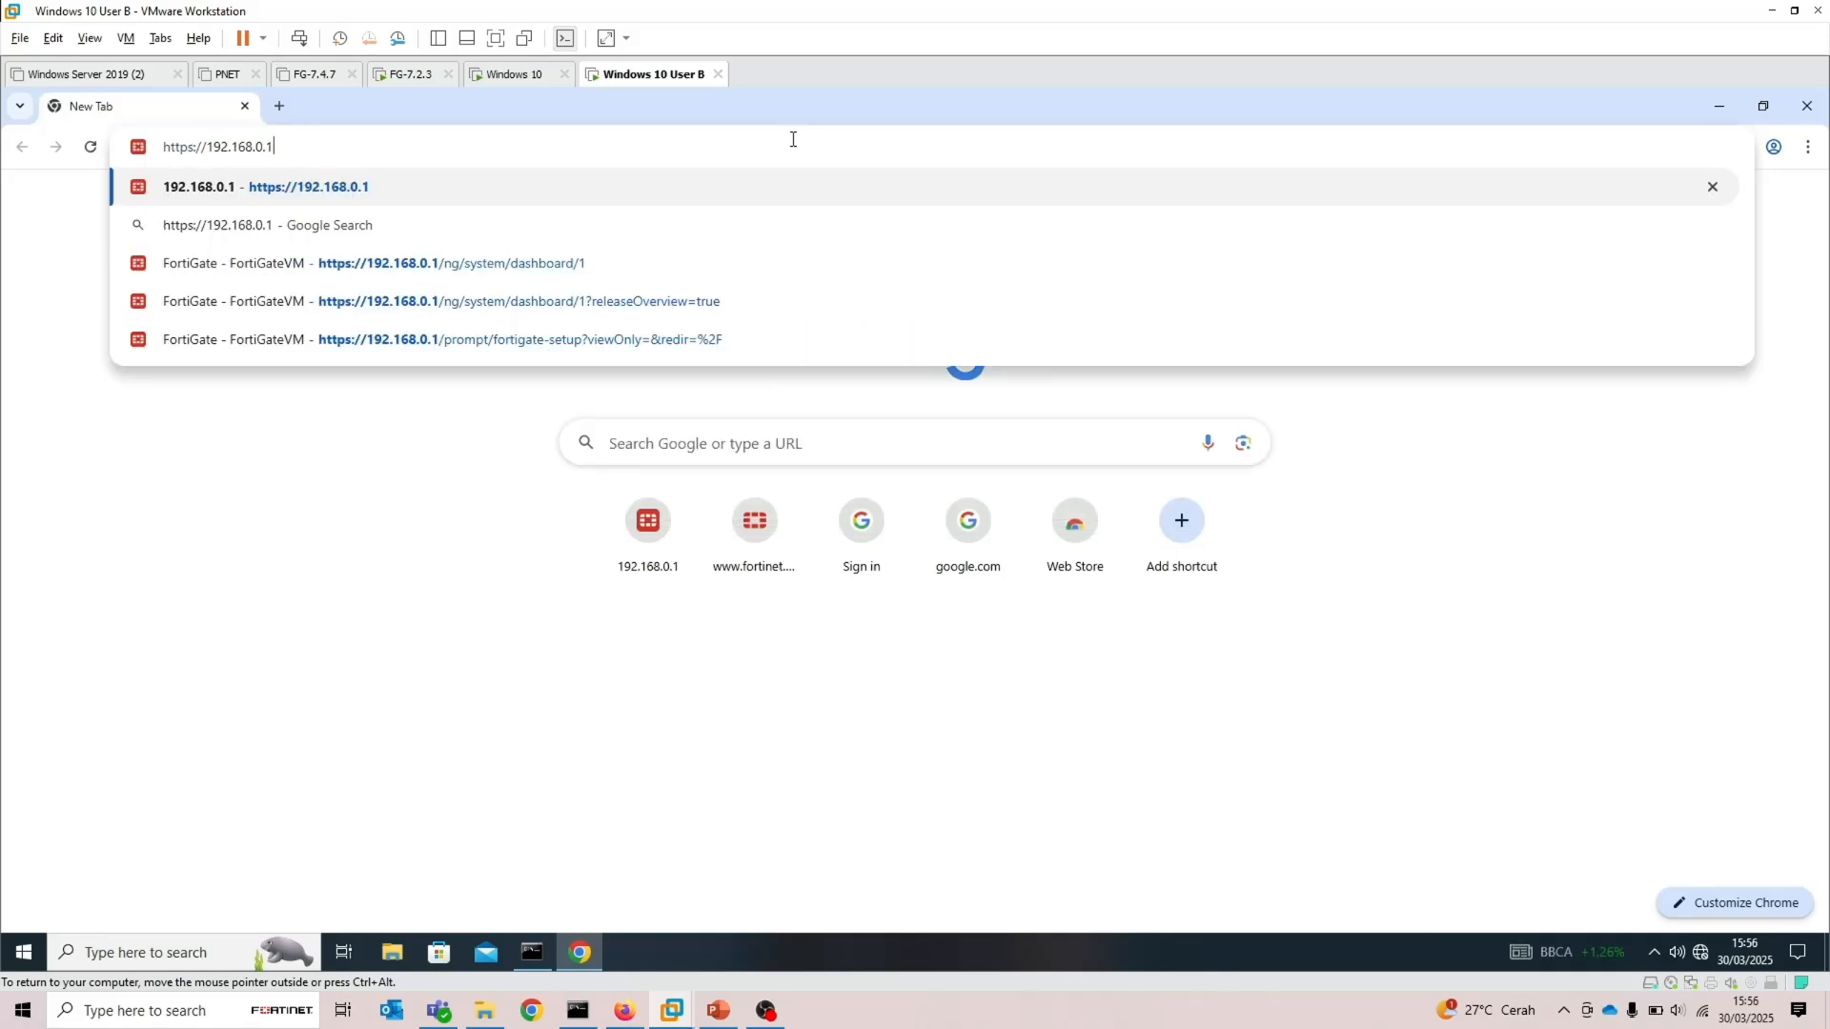
key(Return)
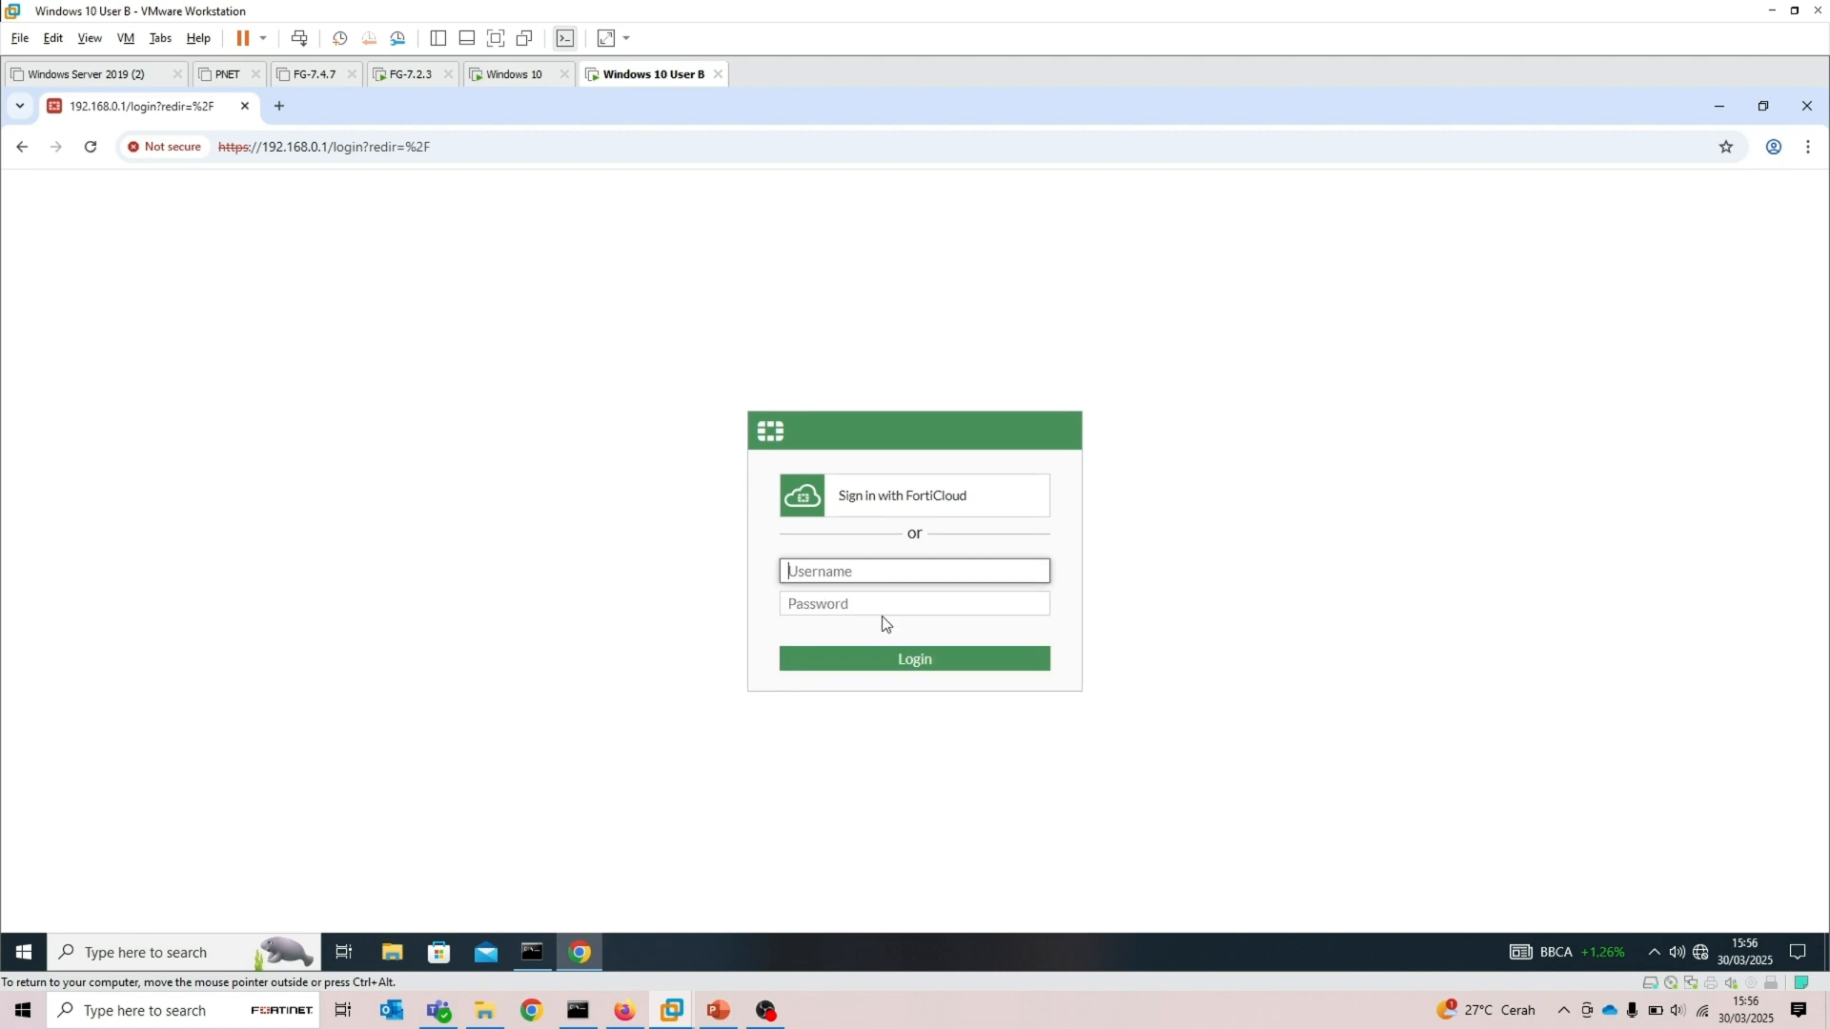
text(bella)
key(Tab)
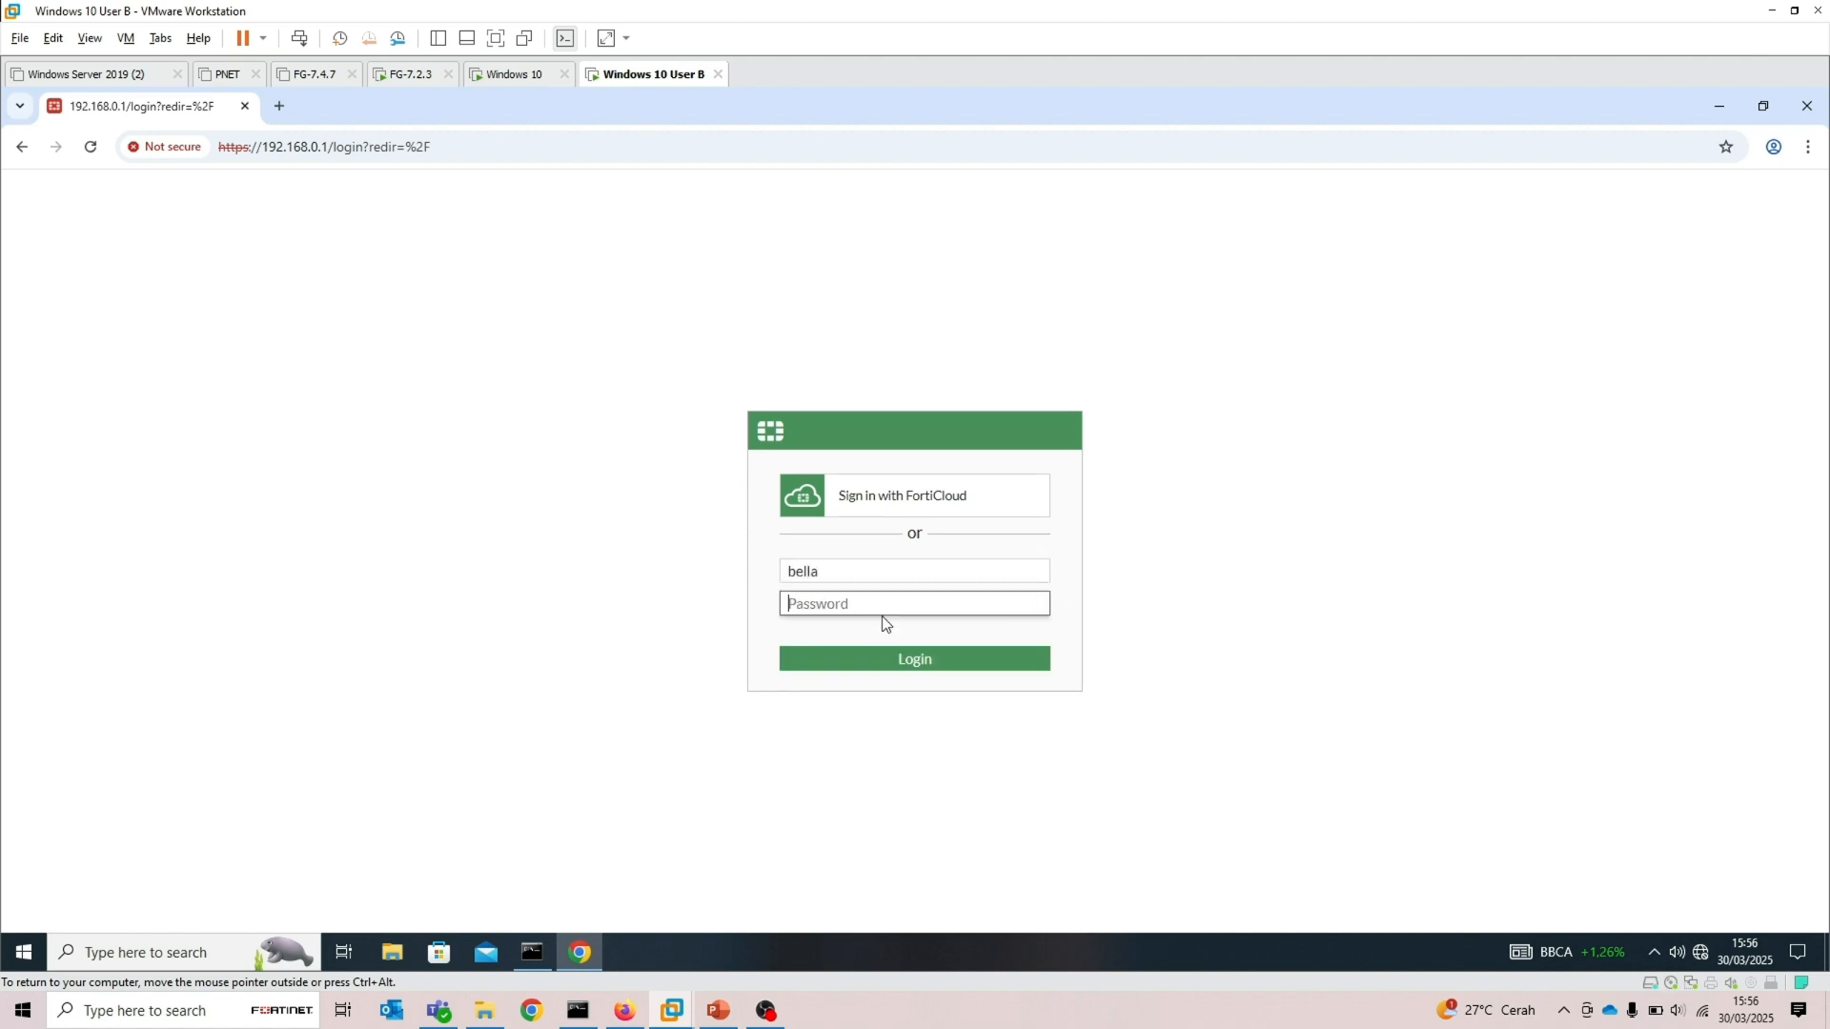
text(••••••••)
key(Return)
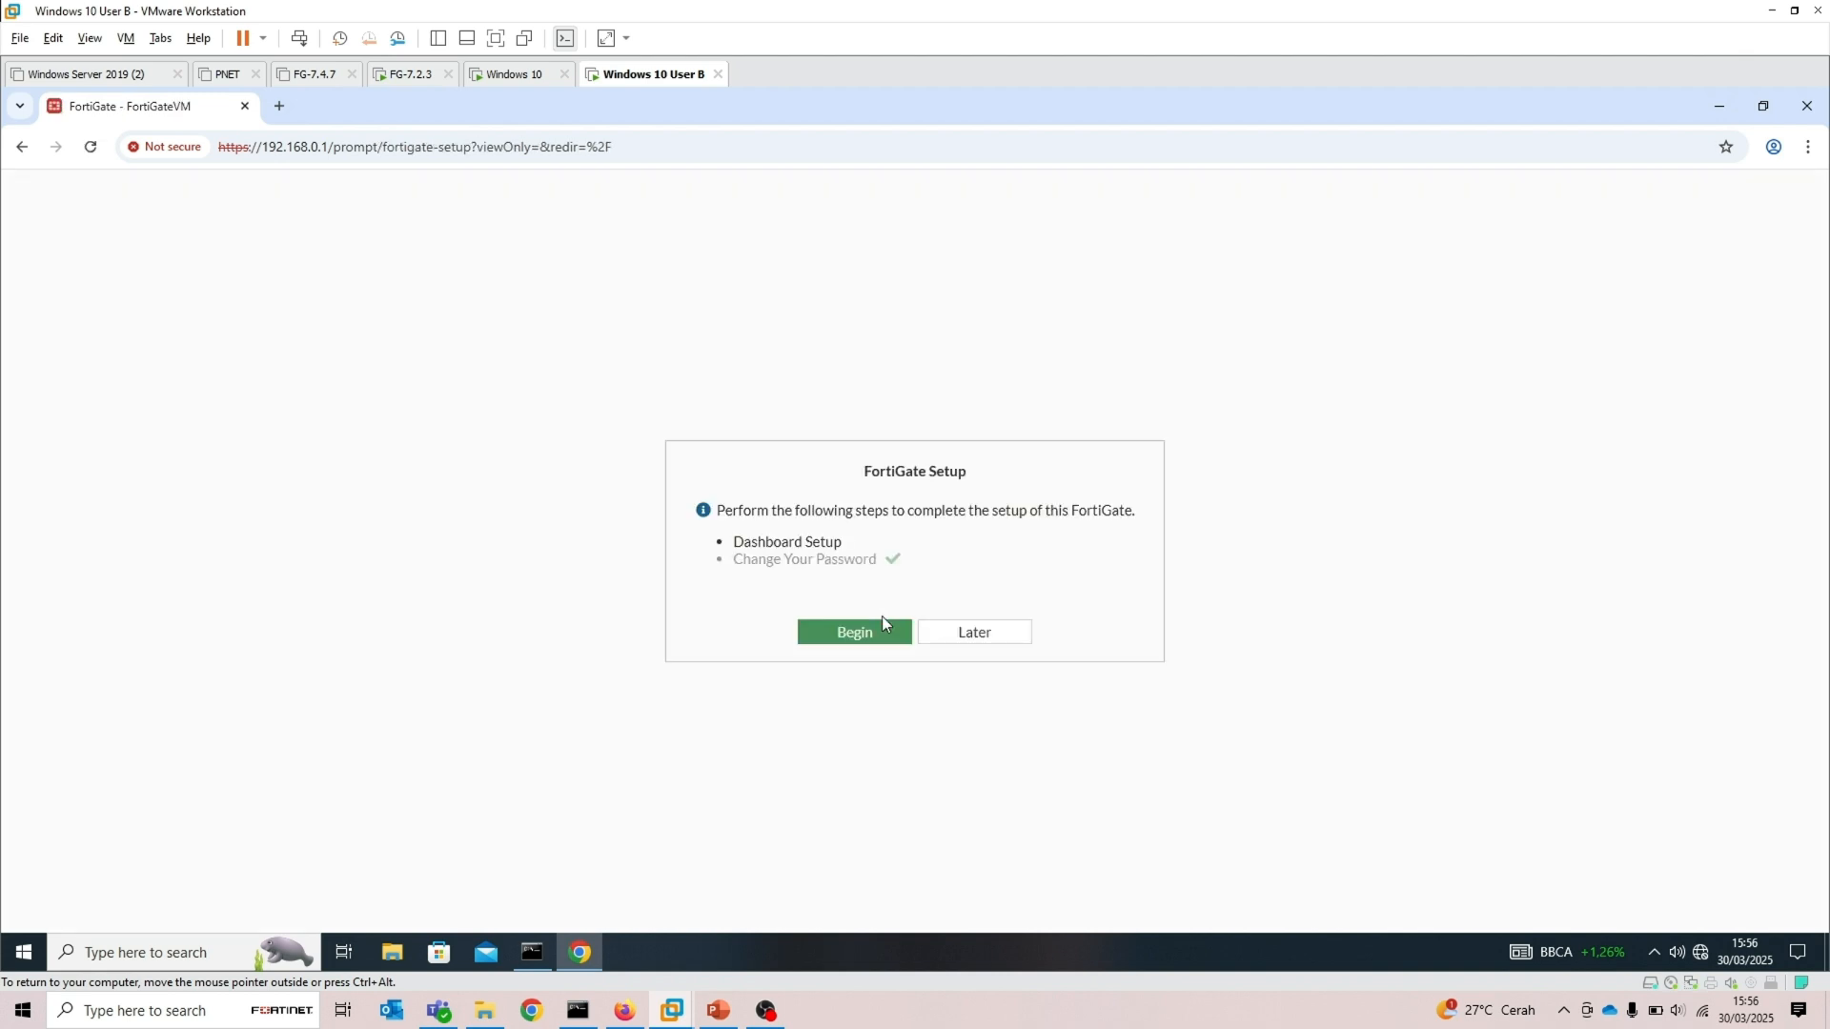
Postpone the FortiGate setup and dismiss the FortiOS 7.2.0 overview with Don't show again enabled
click(964, 635)
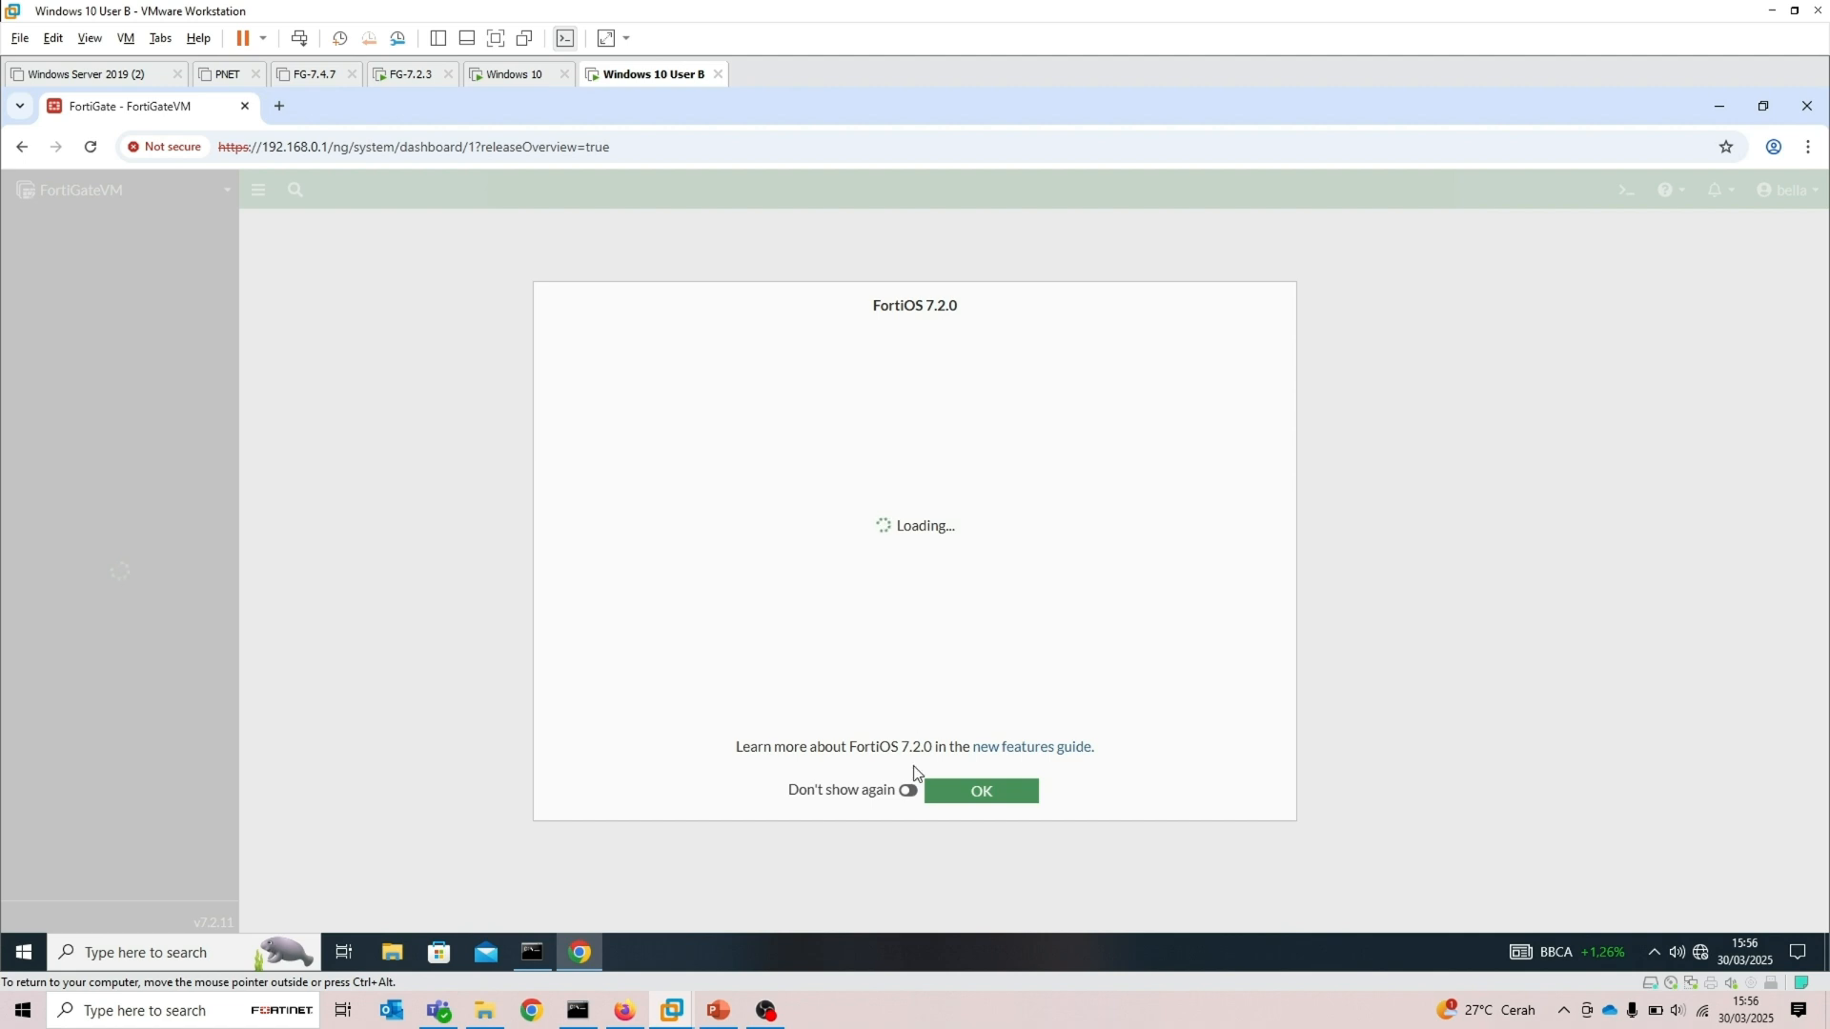
click(910, 792)
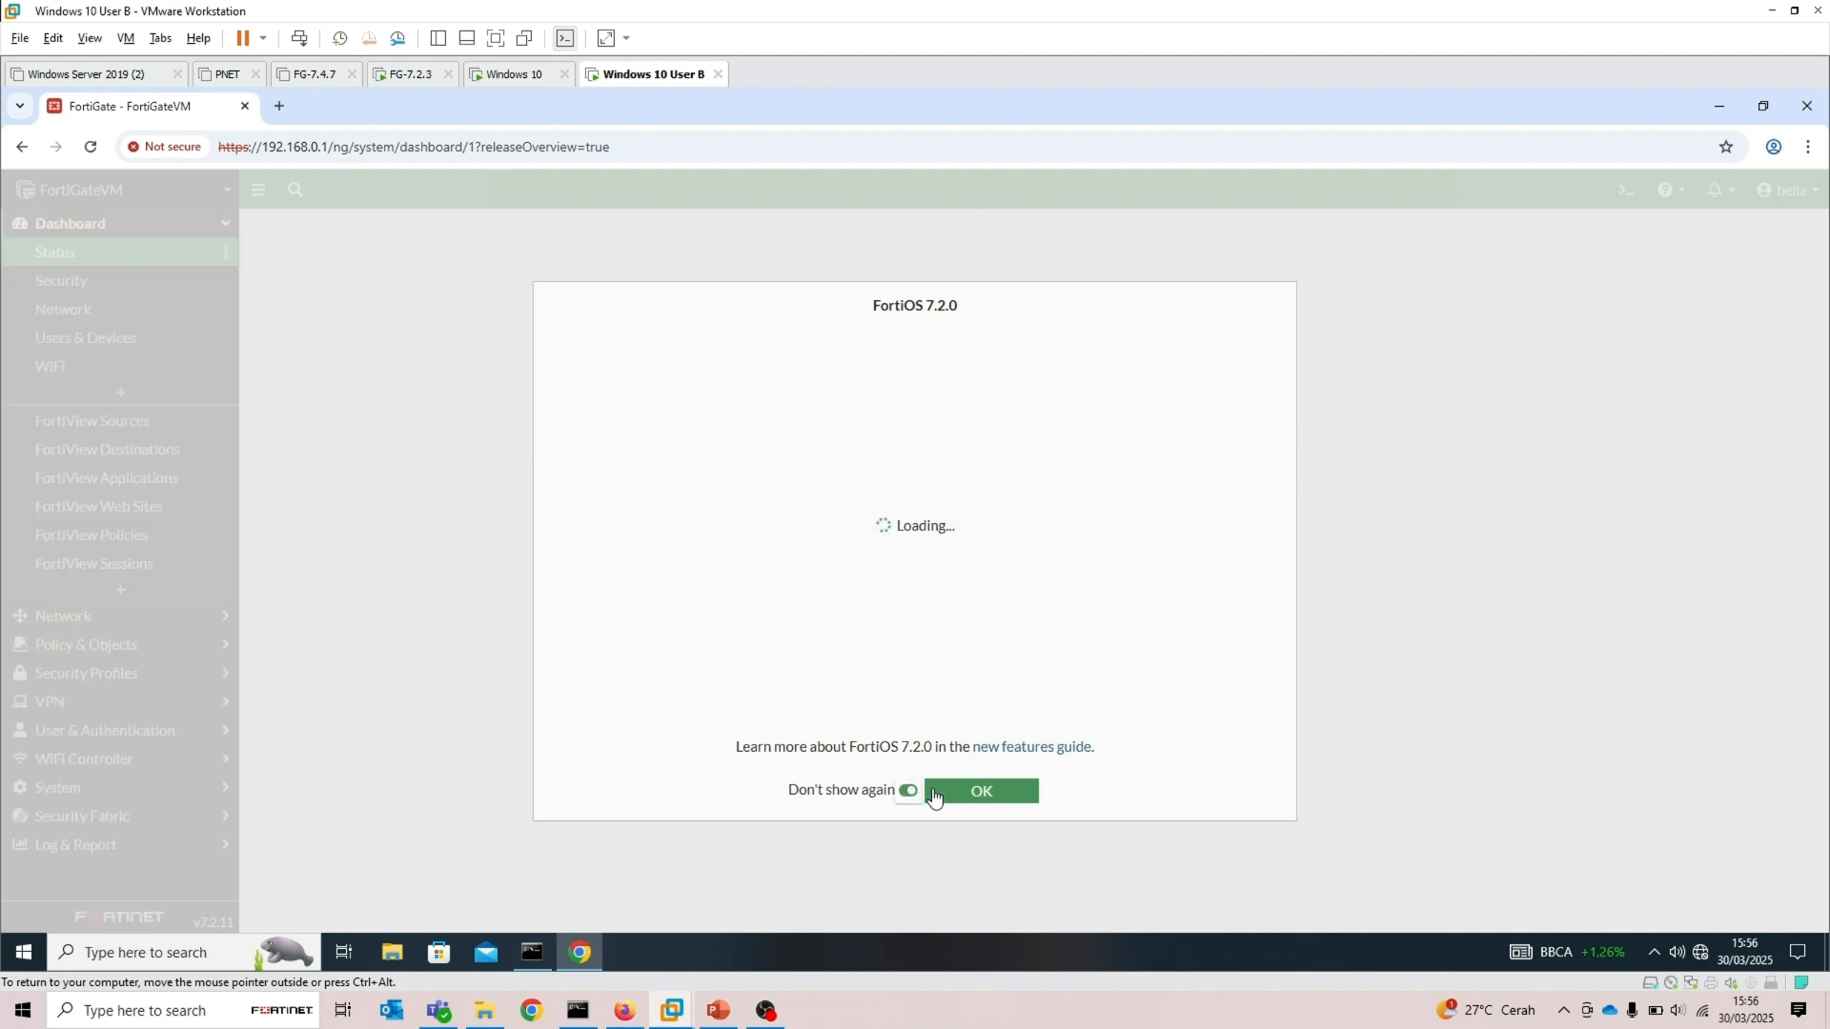
click(947, 793)
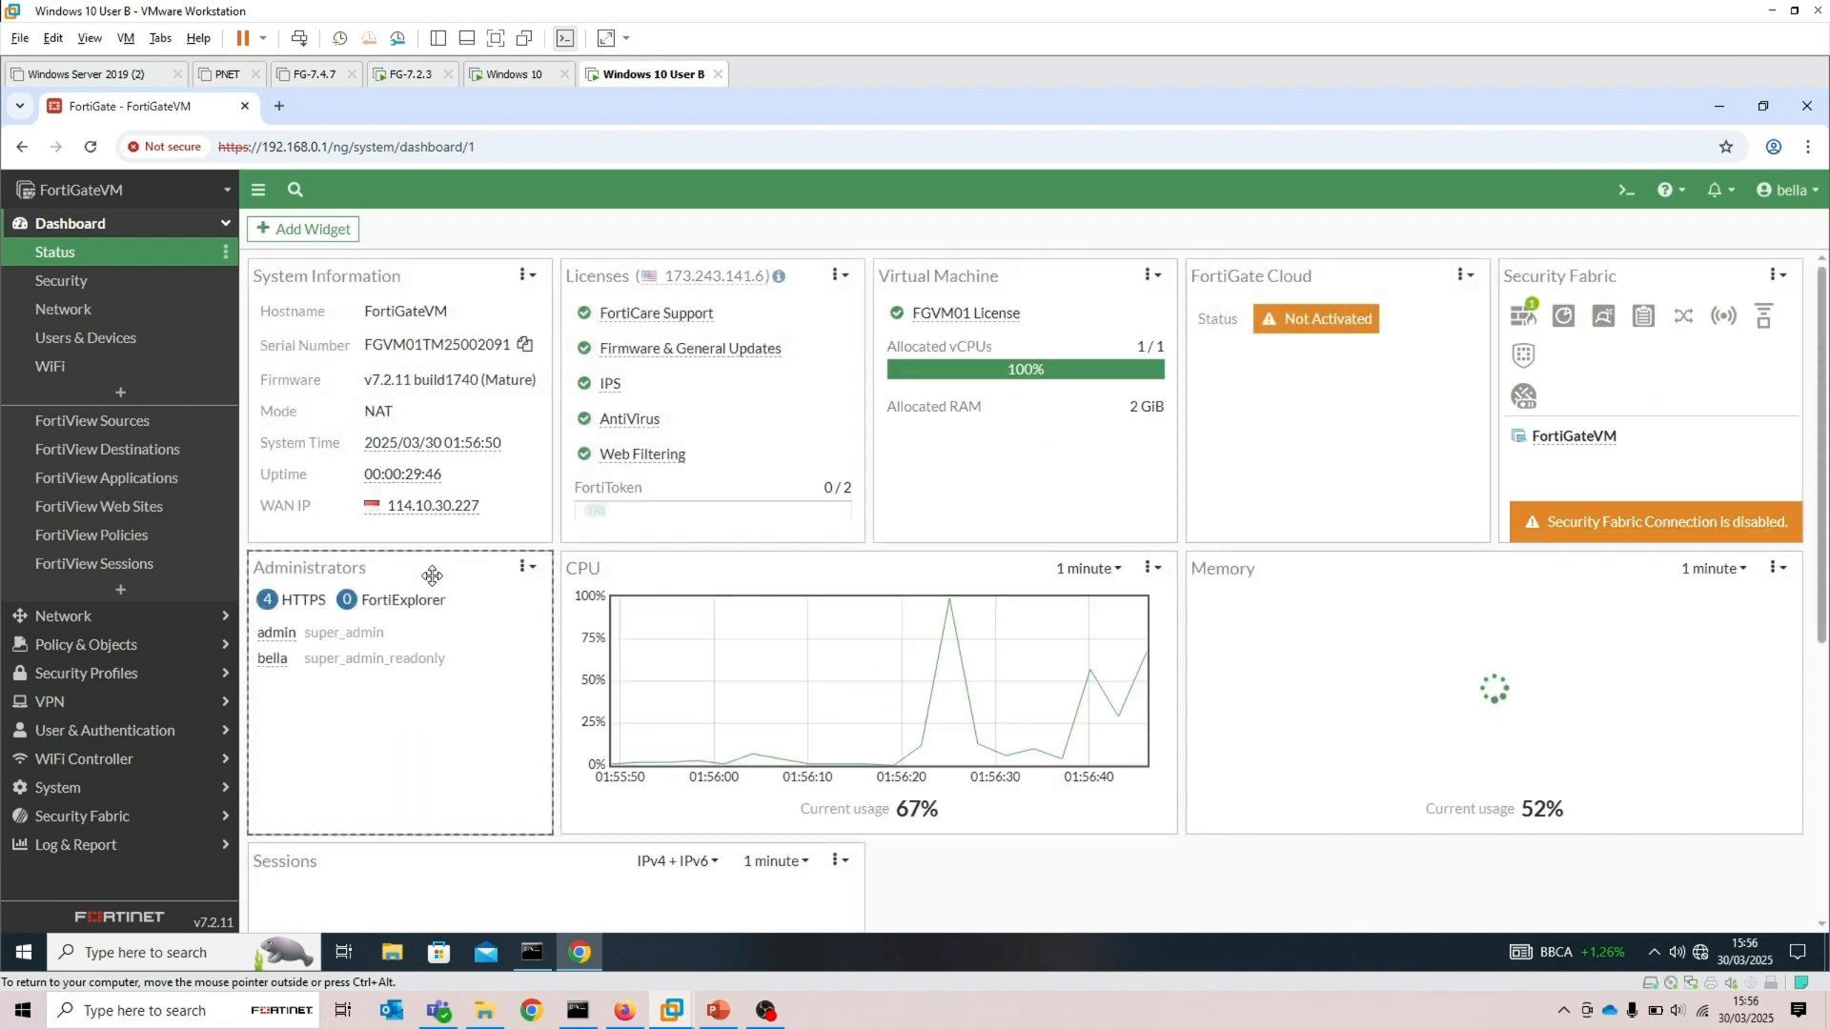
Open Network Interfaces and view the LAN-2 (port3) interface settings
click(131, 620)
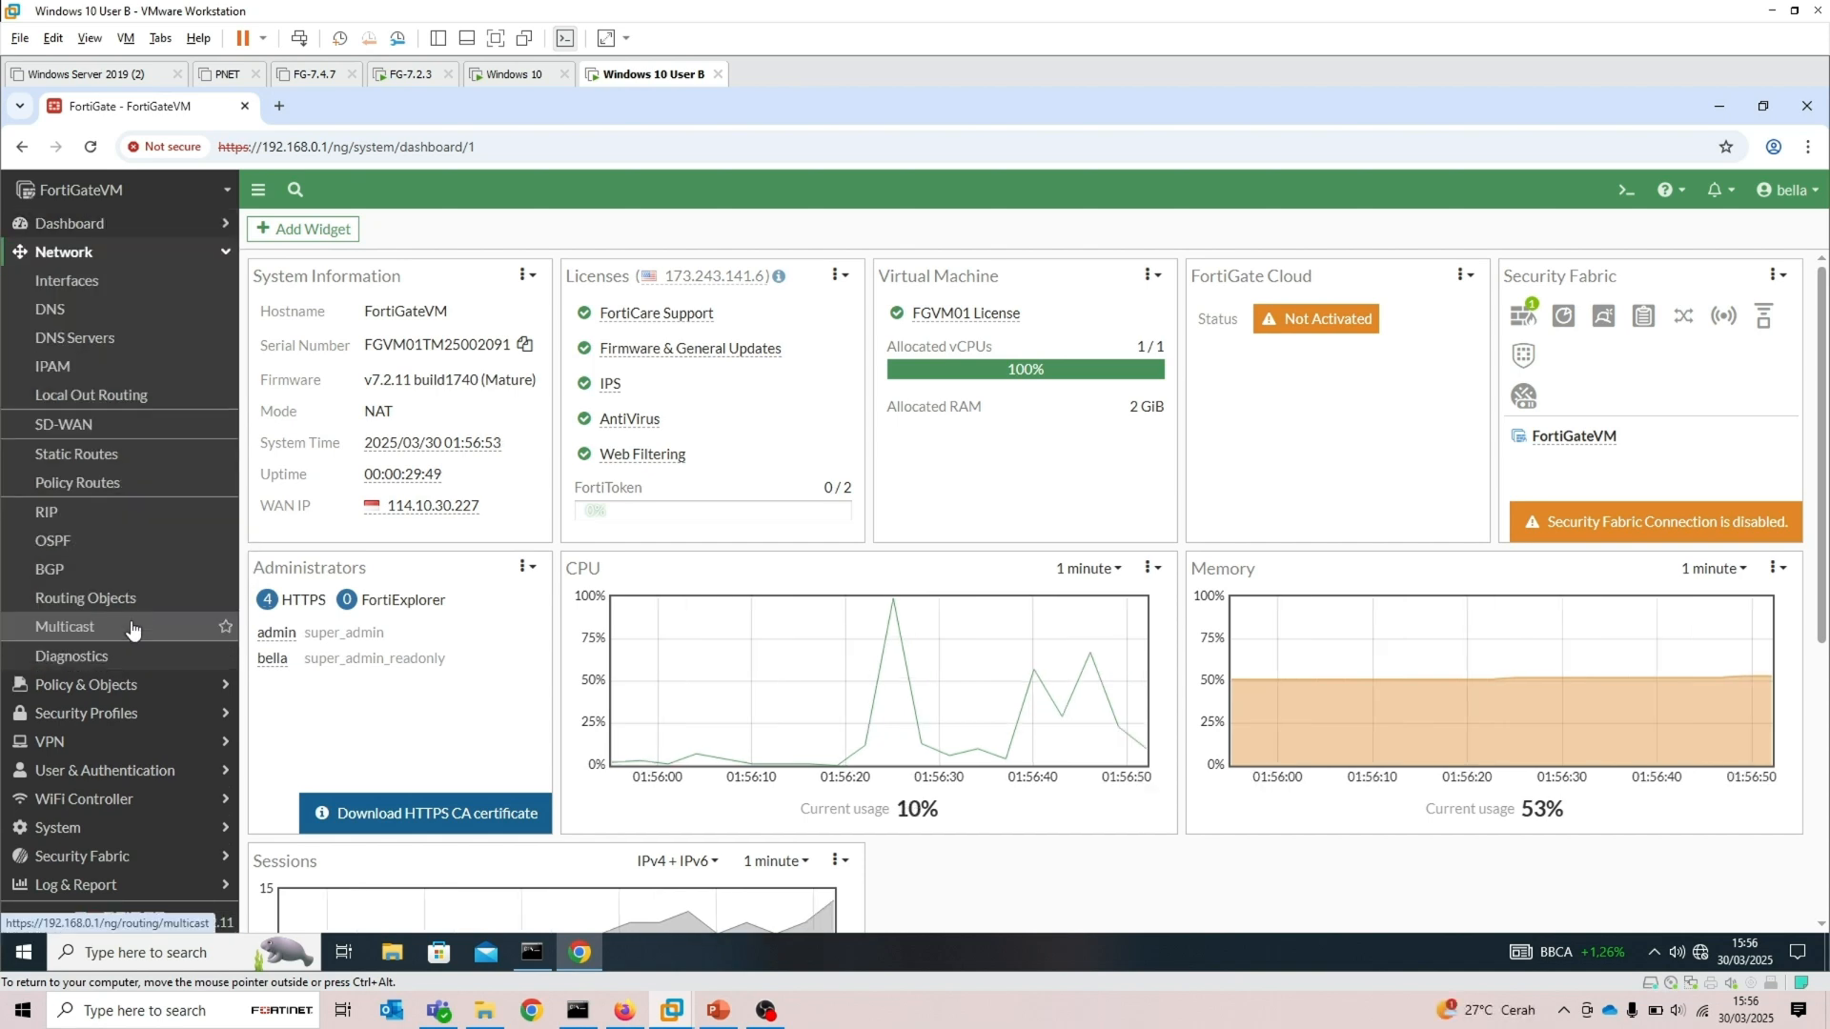
click(96, 286)
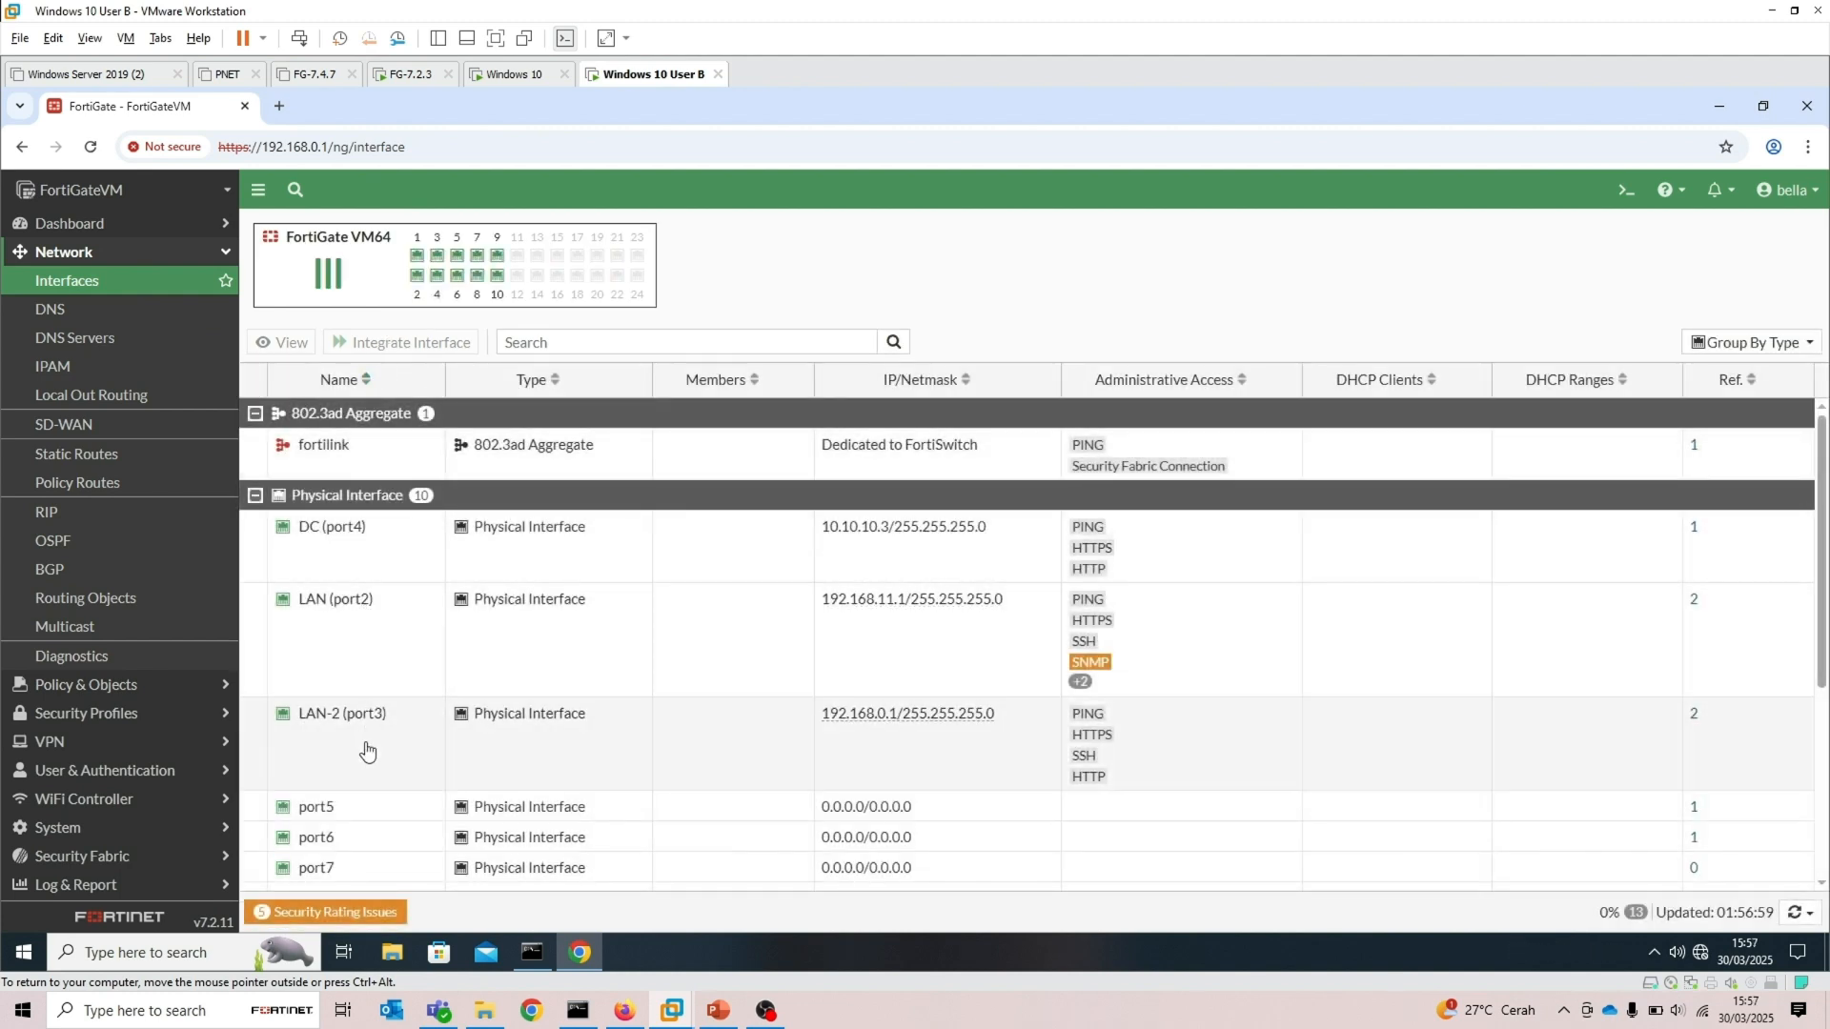
double_click(367, 752)
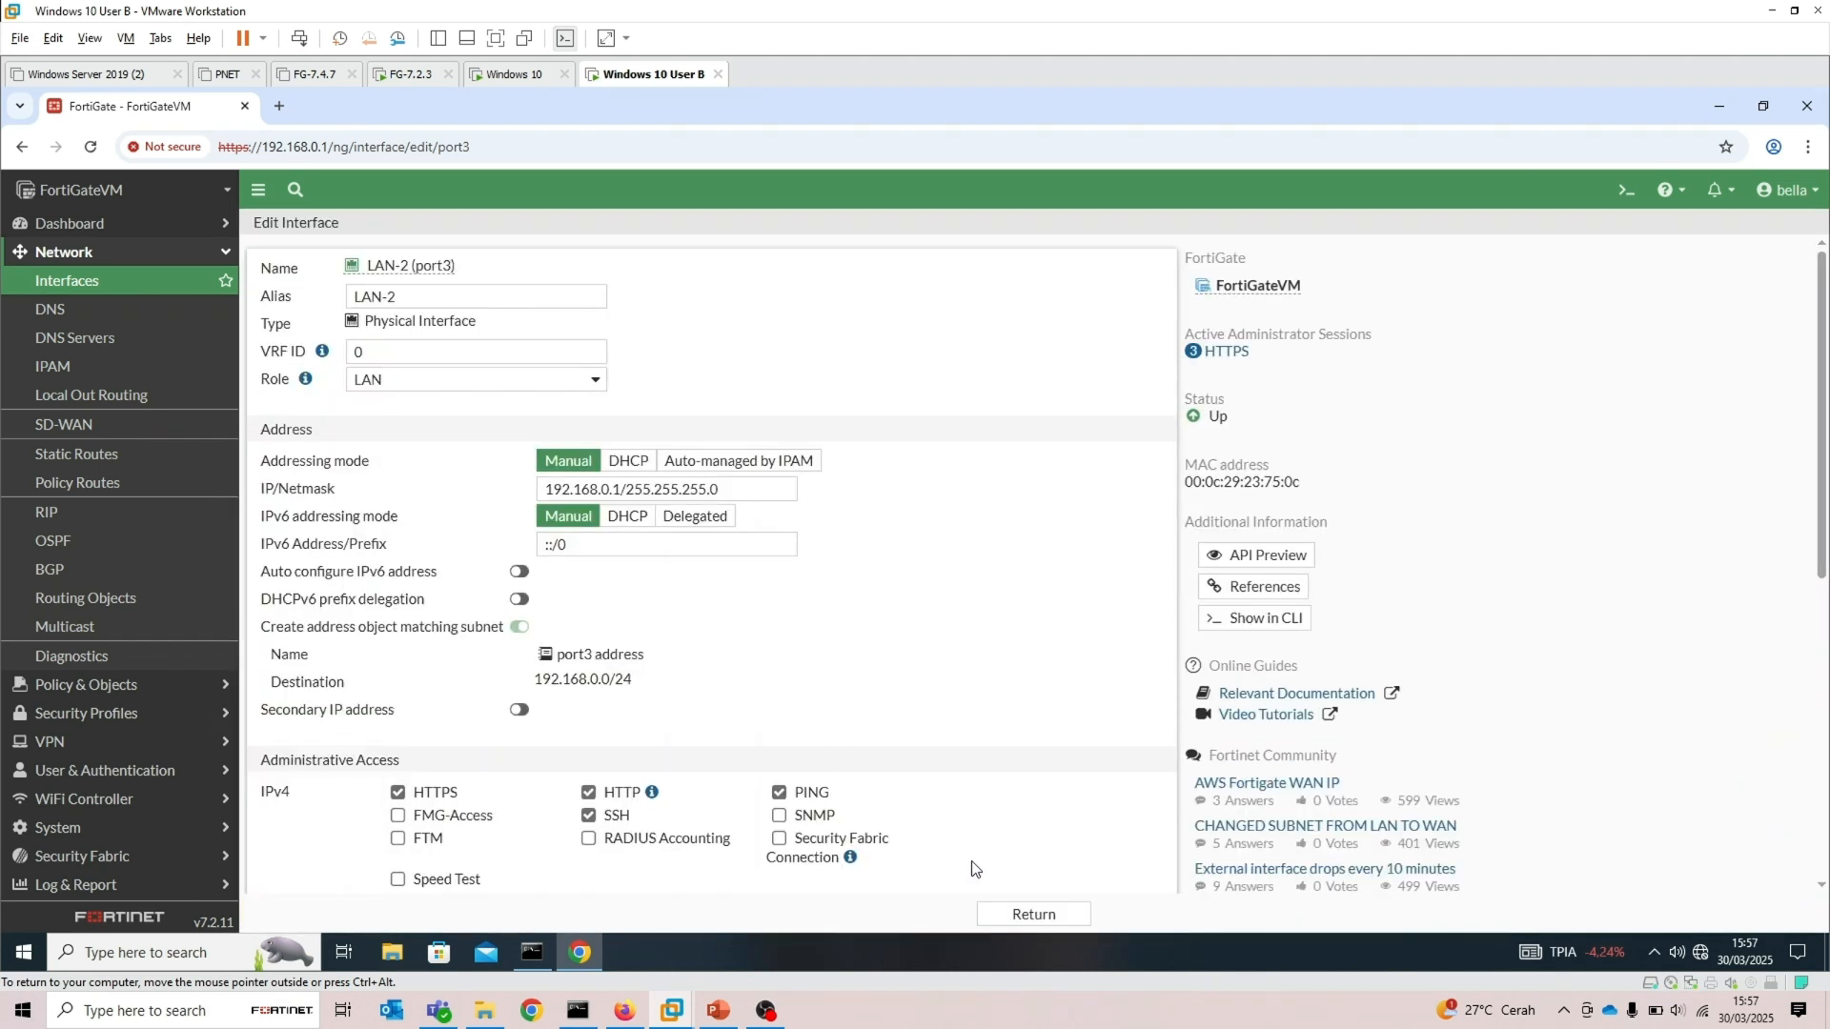
click(1026, 915)
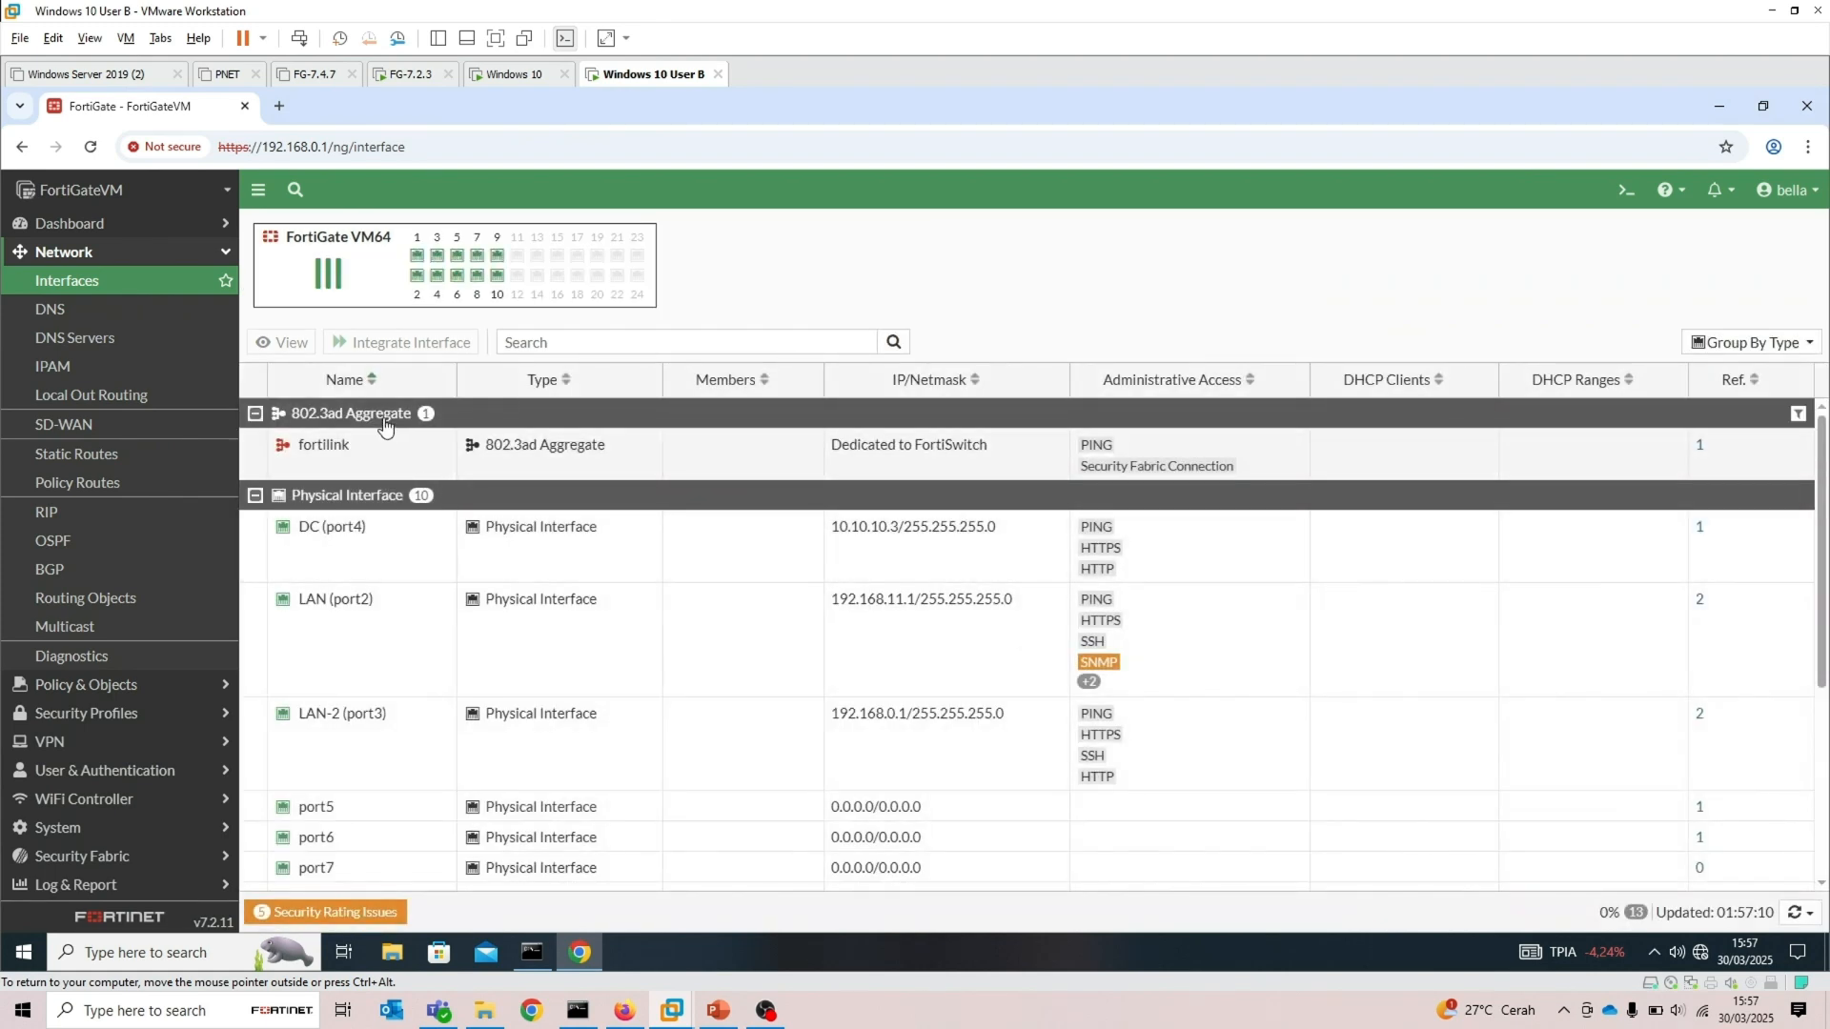
View the LAN (port2) interface settings, then return to the Dashboard Status page
click(377, 566)
click(397, 654)
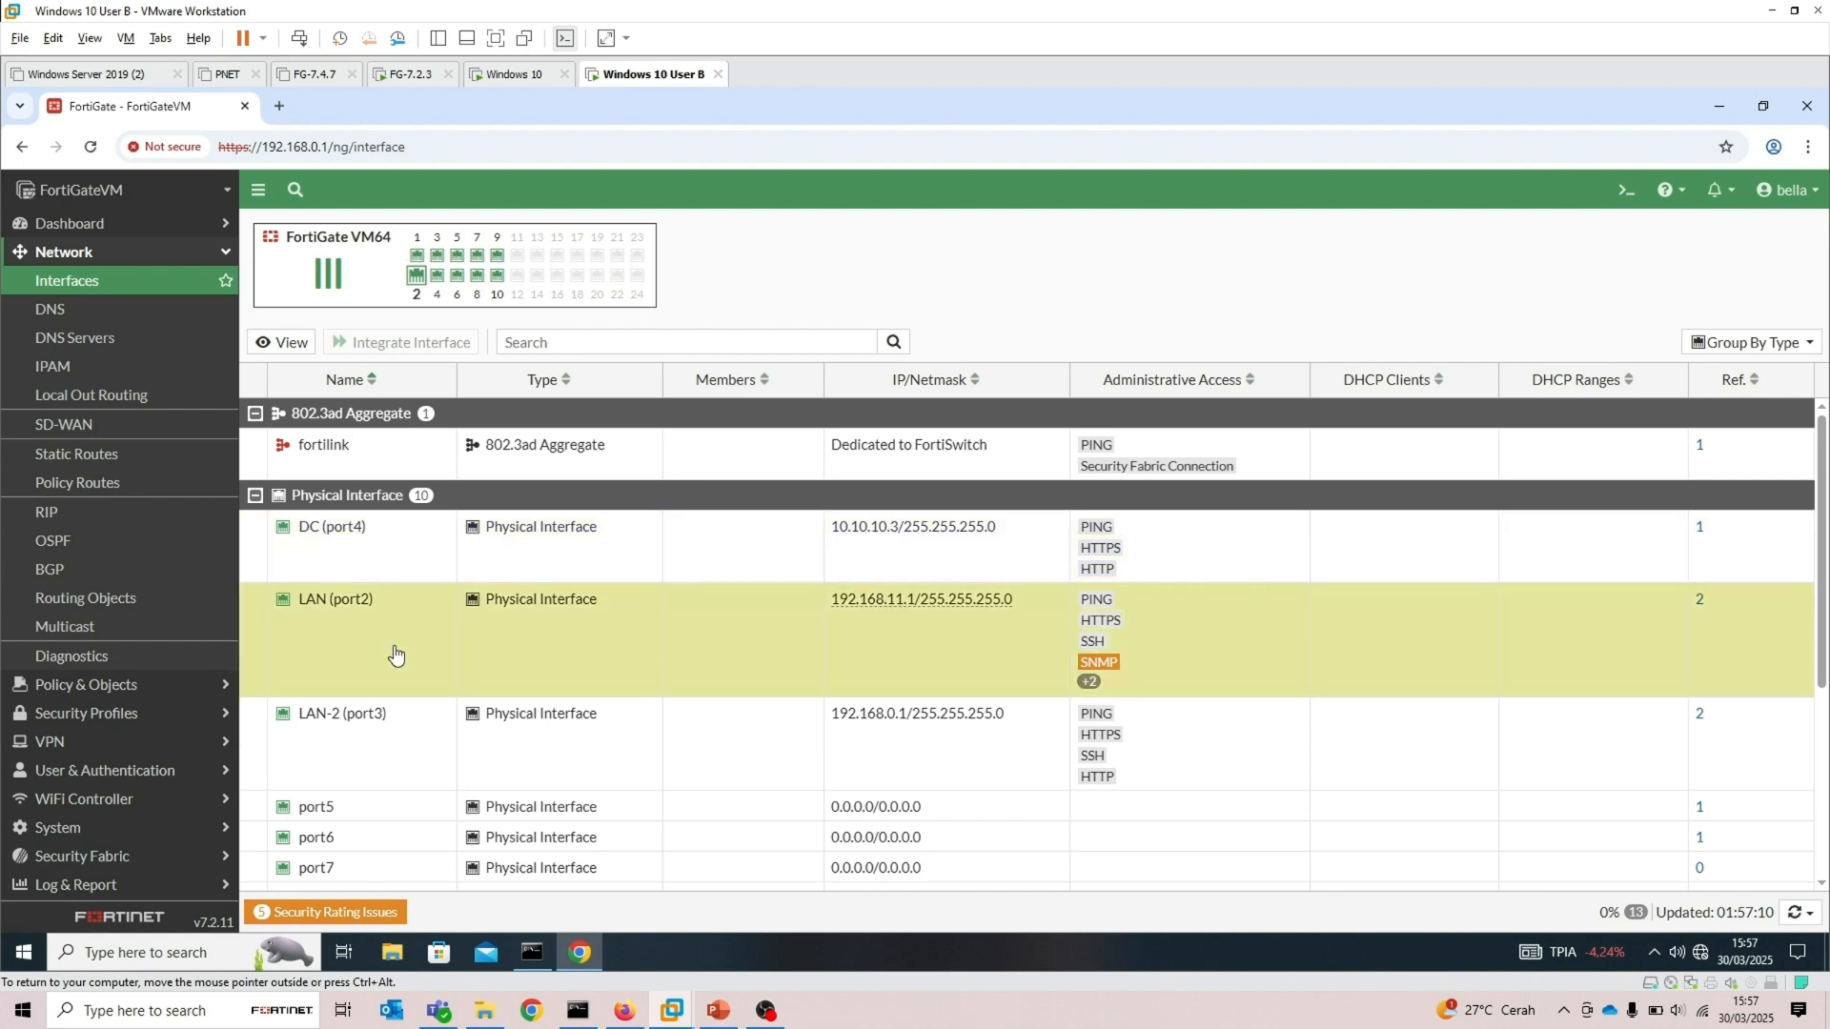
click(291, 355)
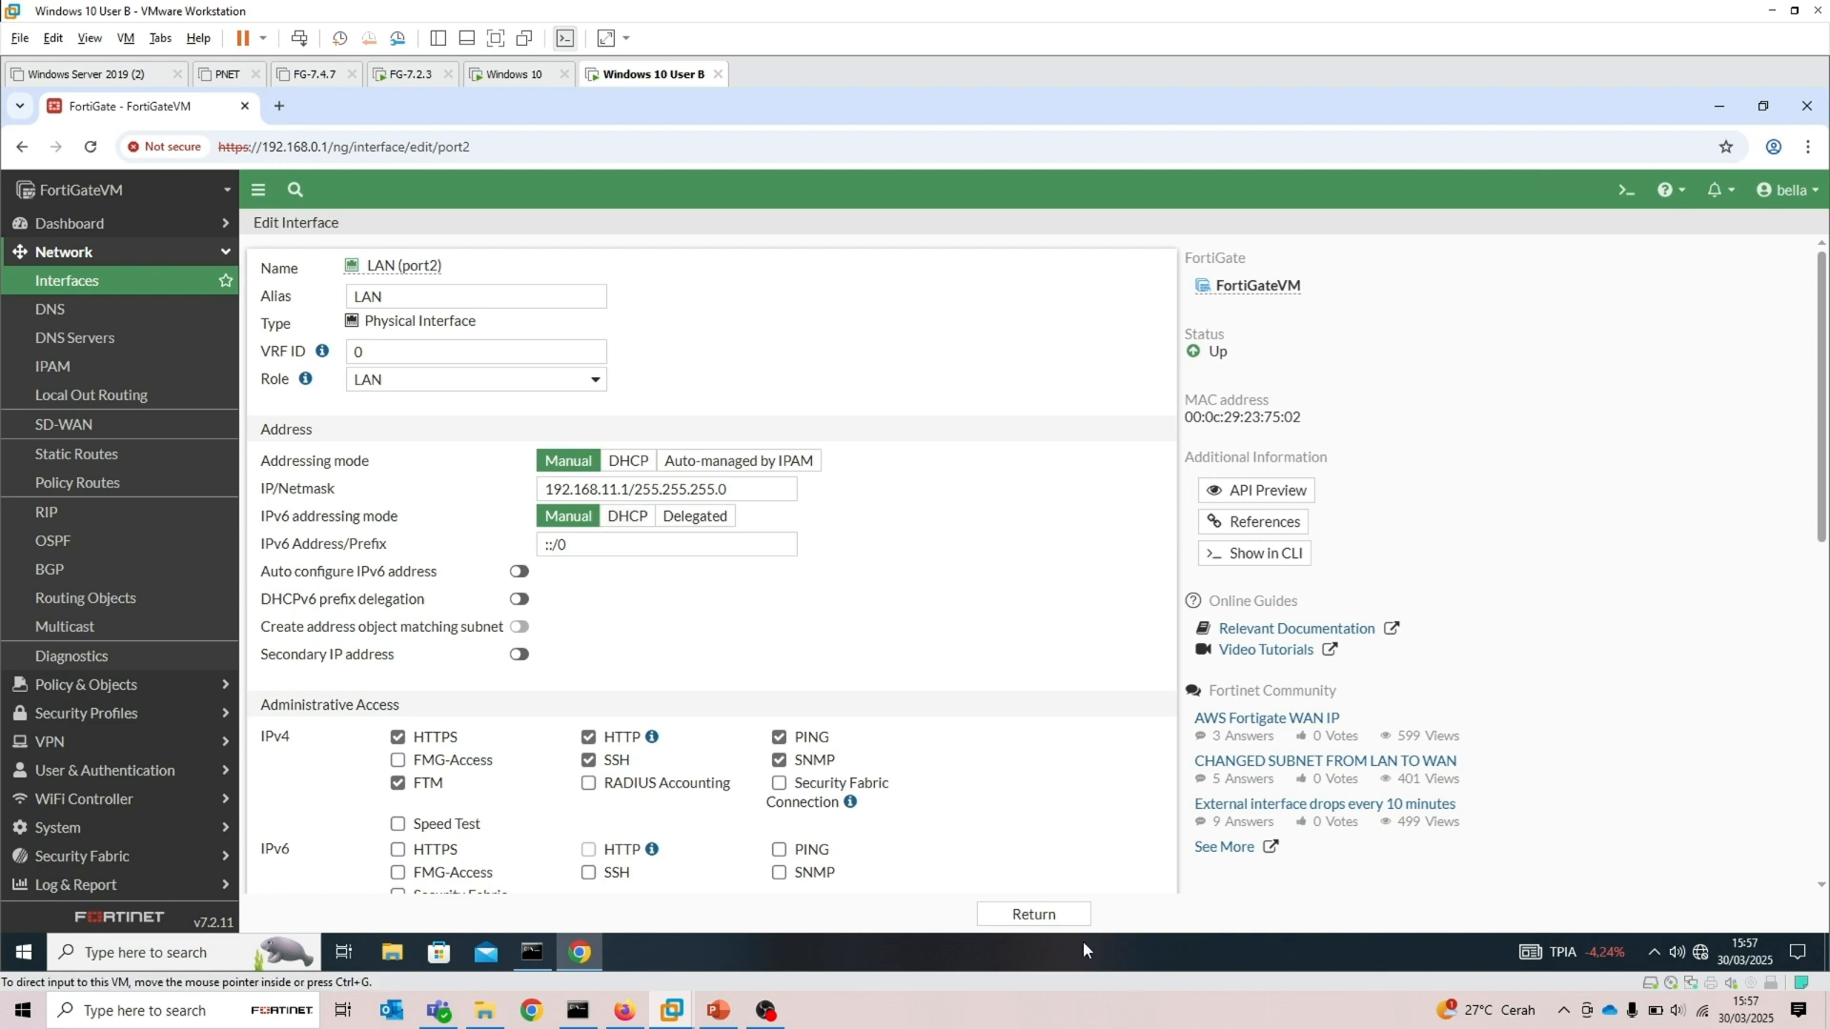
click(1034, 915)
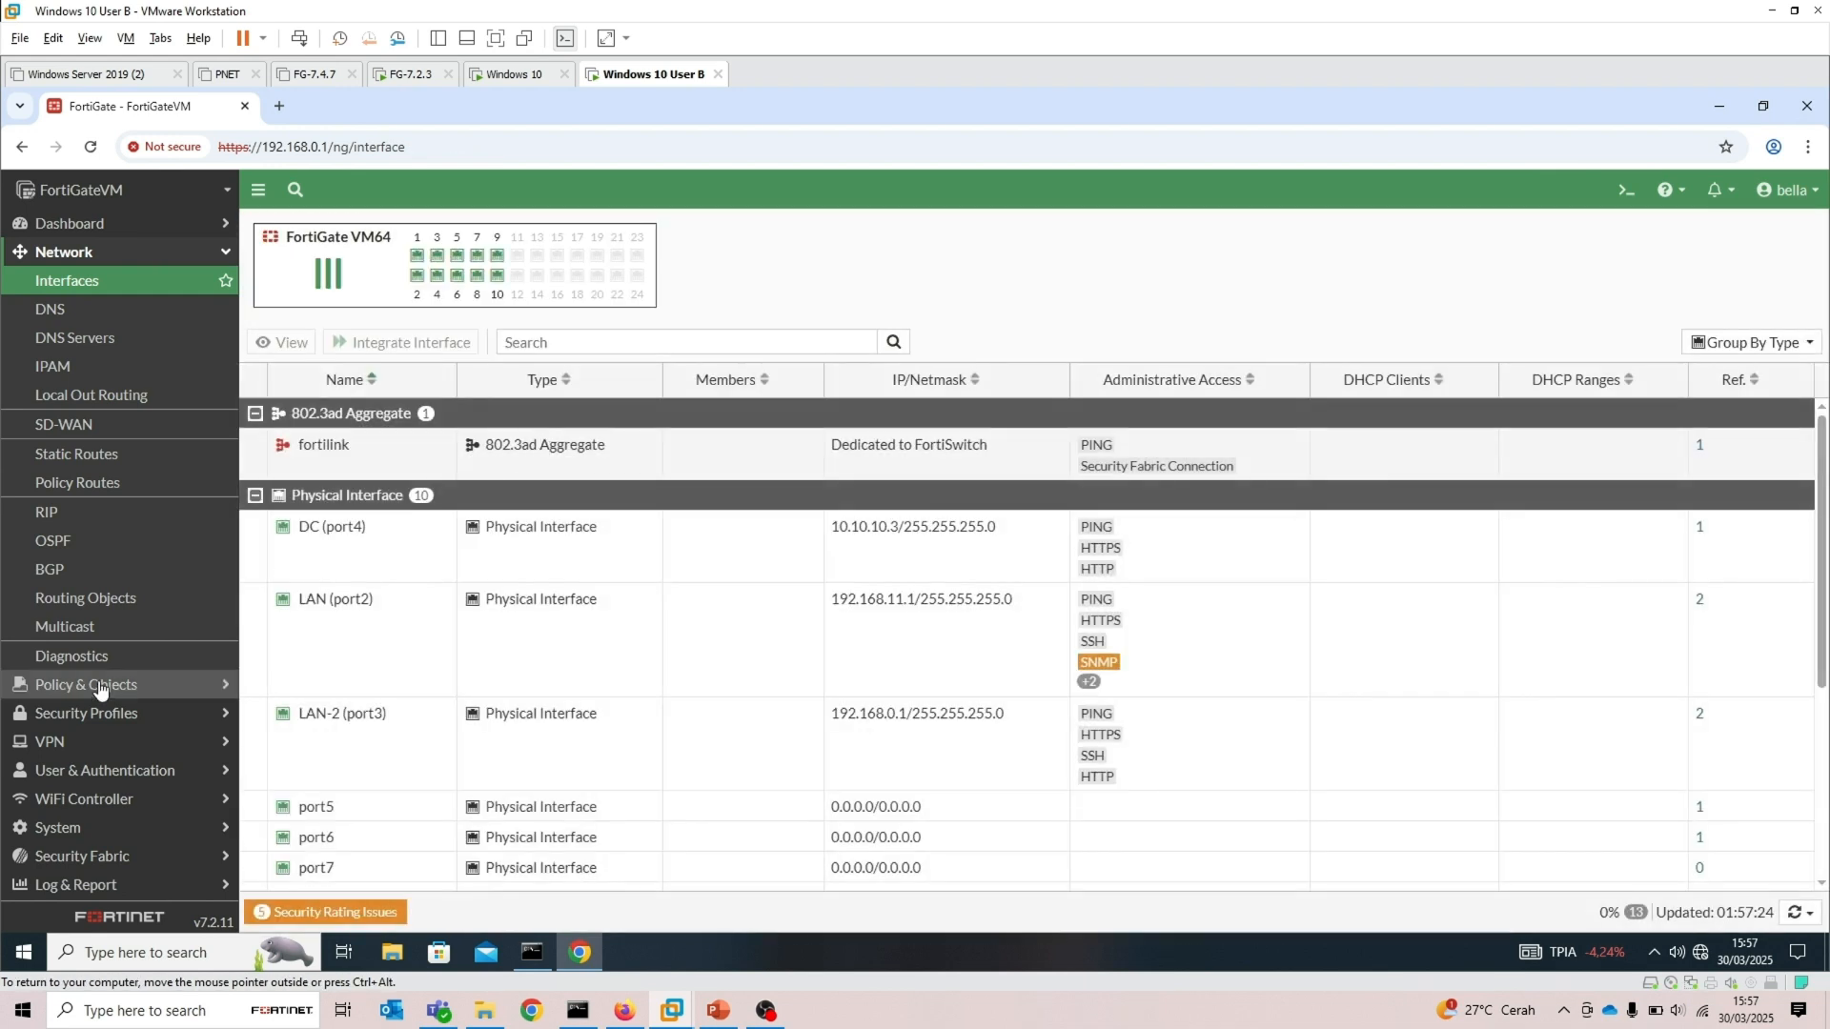
click(95, 223)
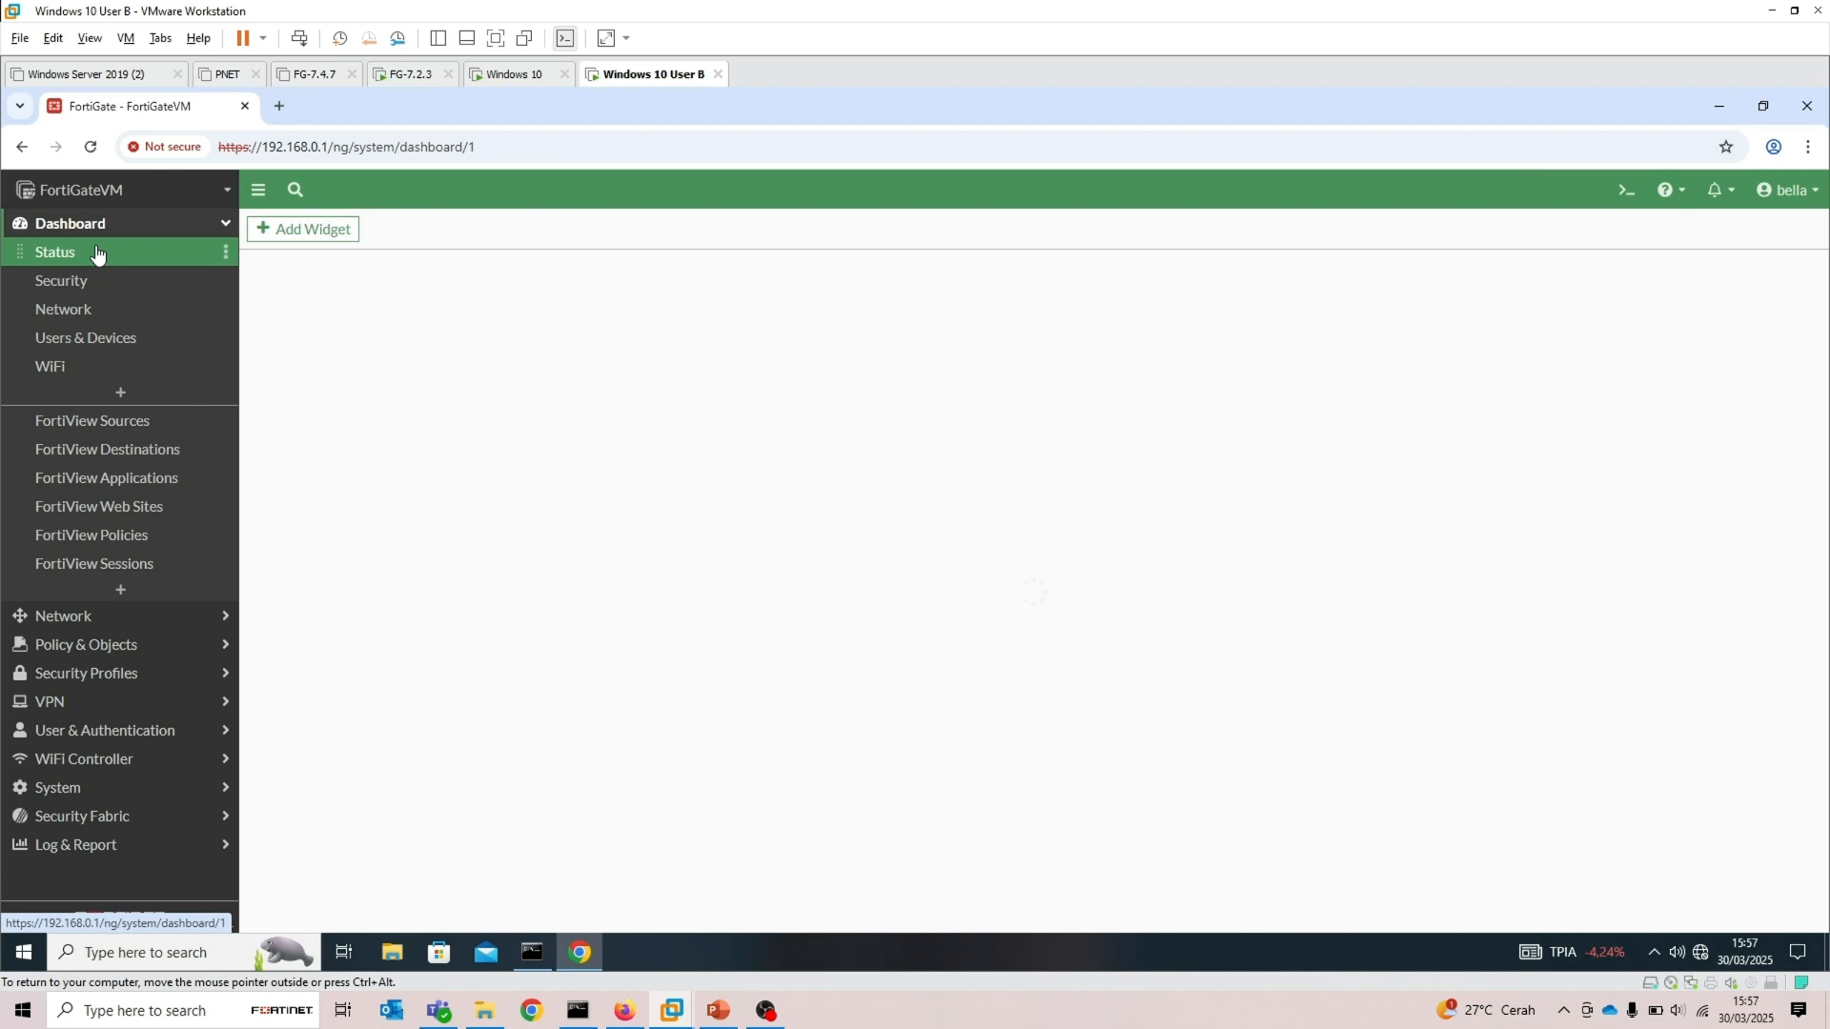